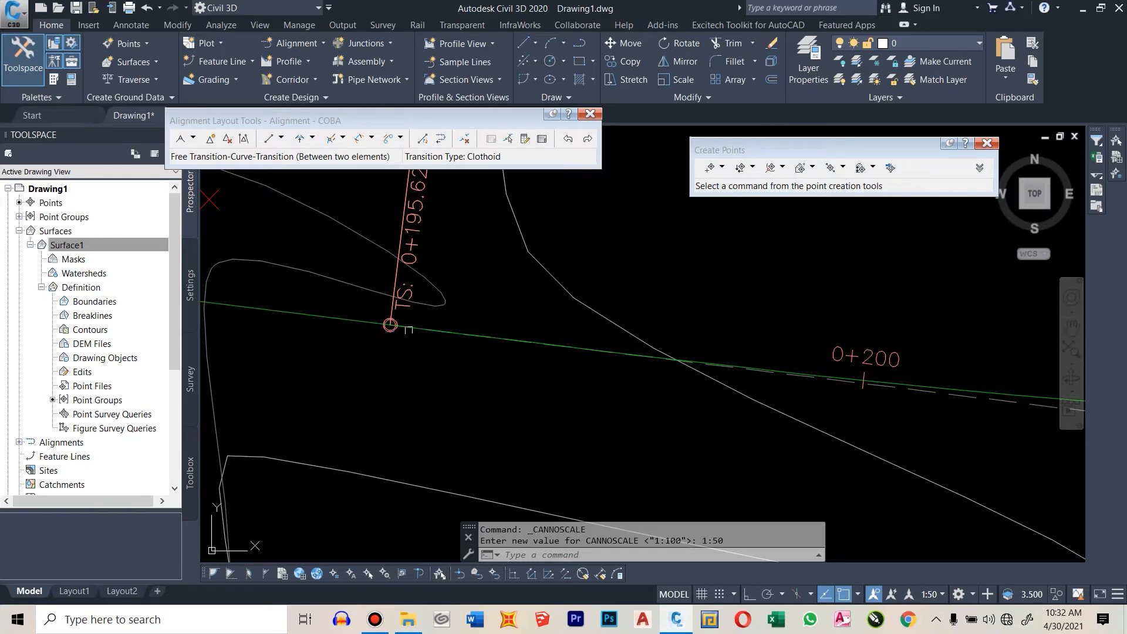
pyautogui.scroll(-2, 407, 341)
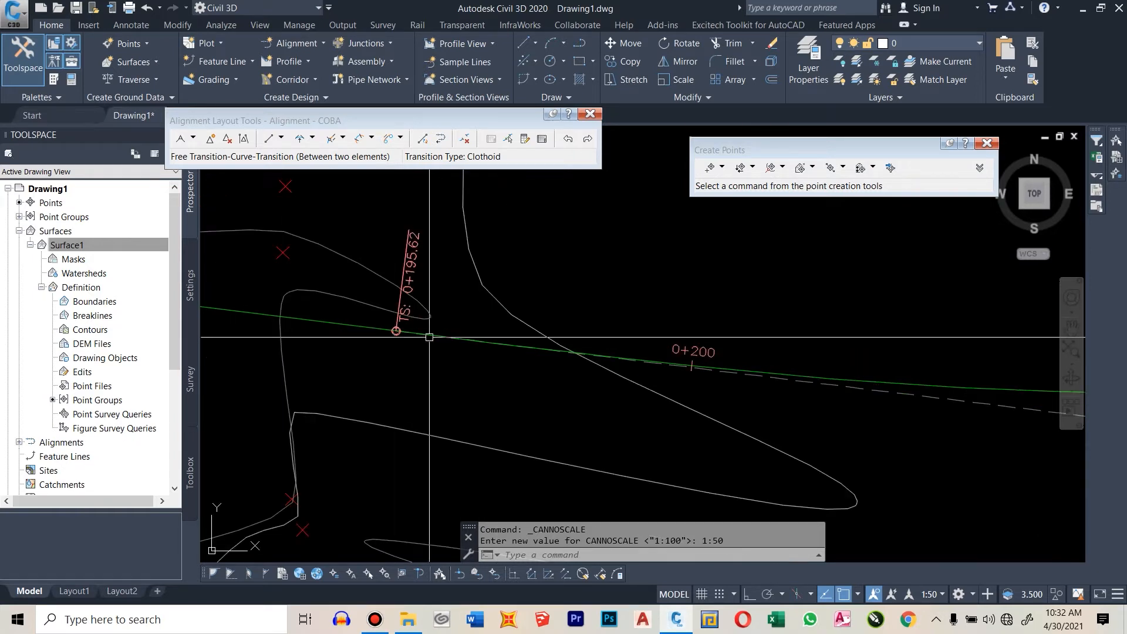
pyautogui.scroll(-2, 520, 351)
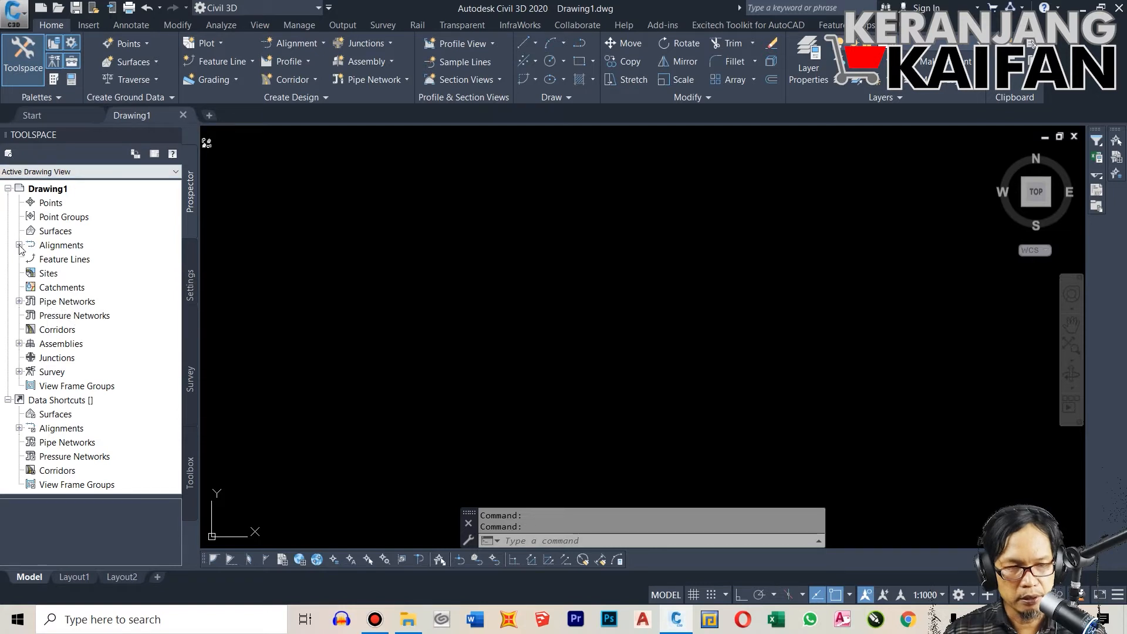
pyautogui.rightClick(44, 203)
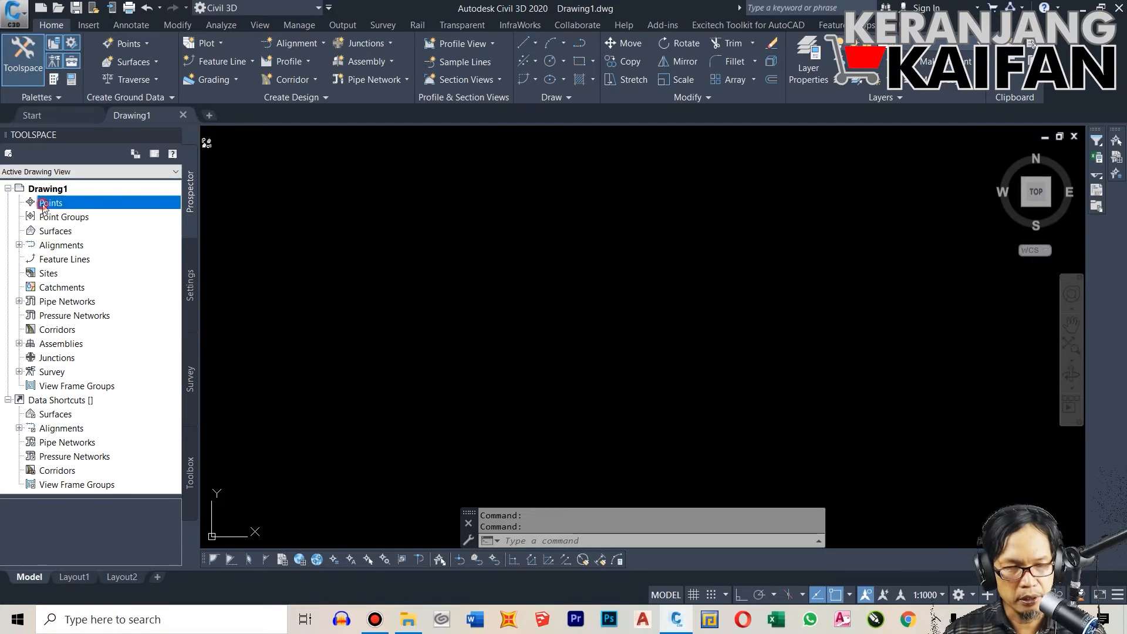
pyautogui.click(284, 239)
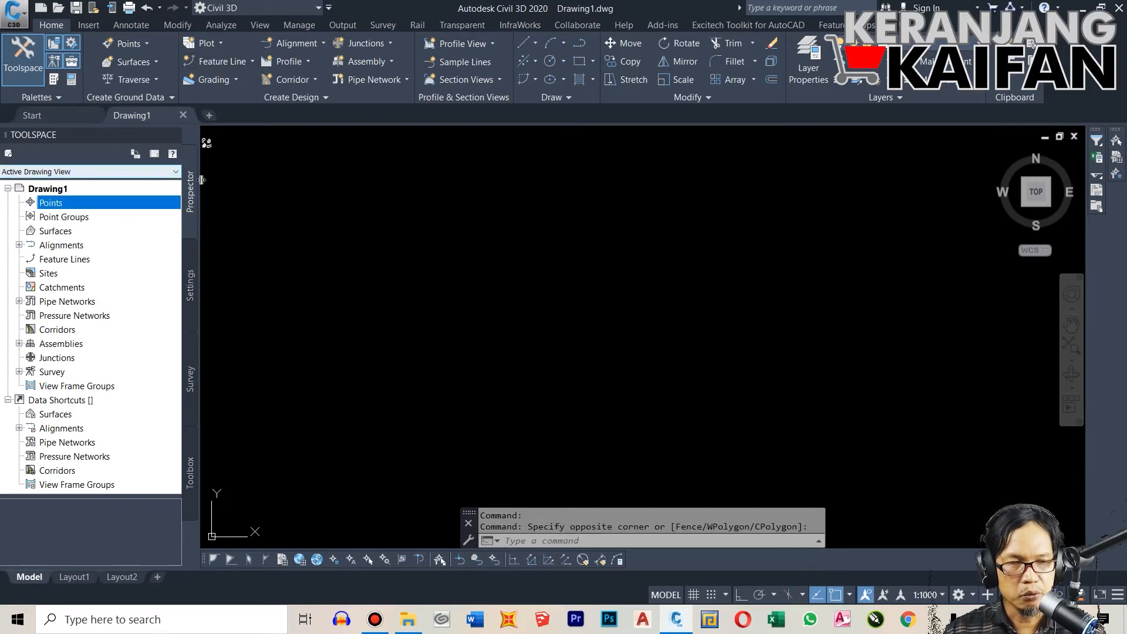
# - Start a point import from the point creation tools and add the source file PBG ikat.txt
pyautogui.click(142, 45)
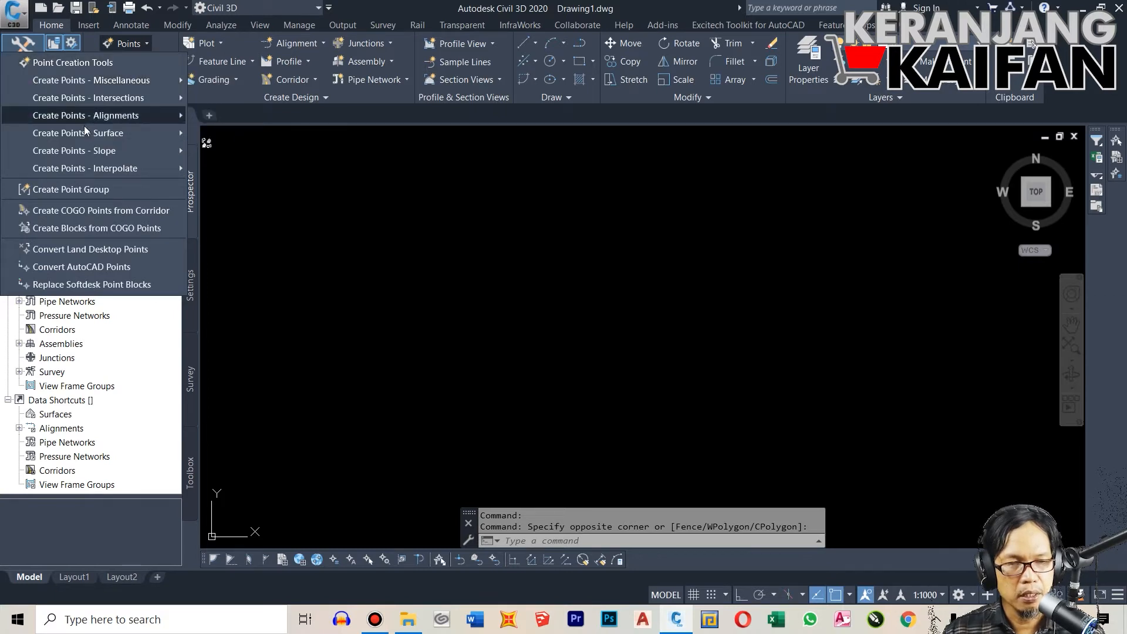
pyautogui.click(89, 65)
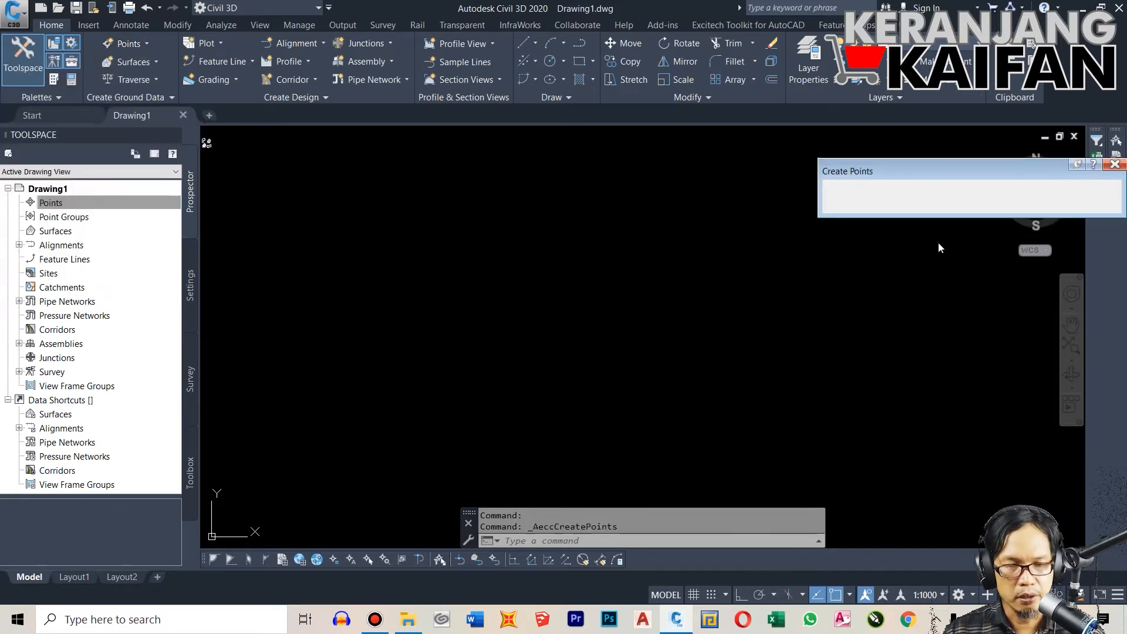
pyautogui.moveTo(933, 168); pyautogui.dragTo(806, 148)
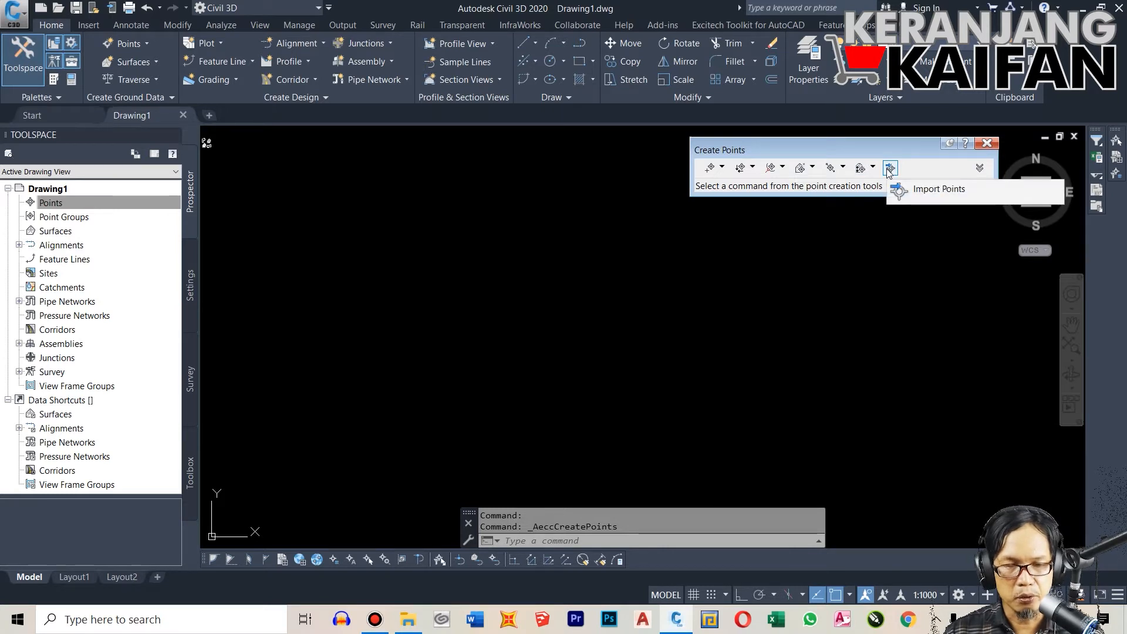
pyautogui.click(890, 169)
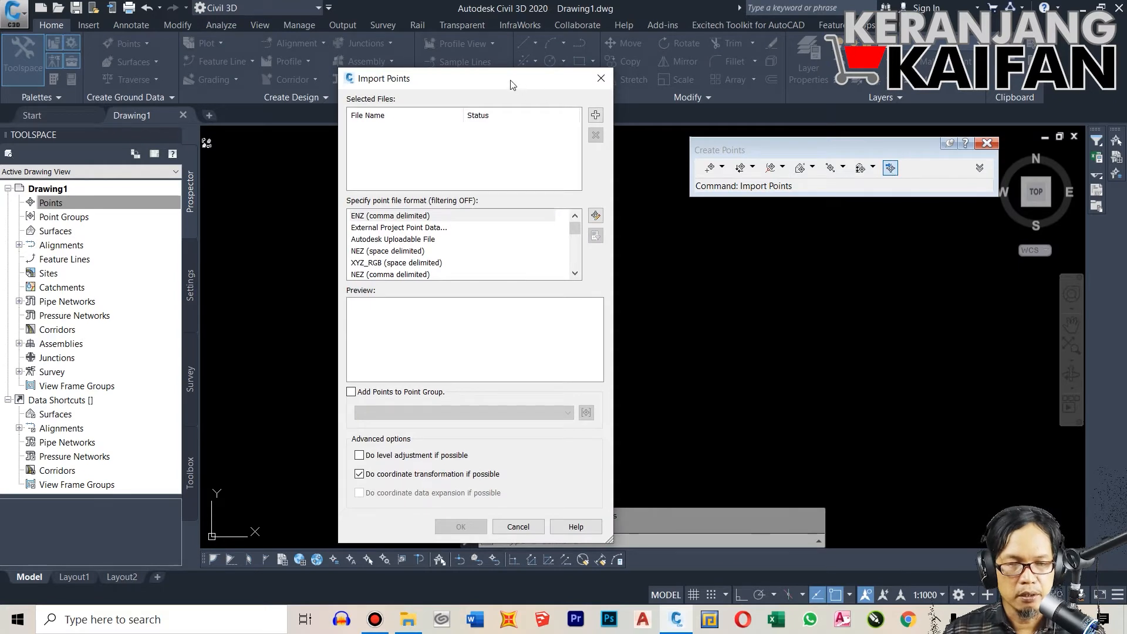
pyautogui.click(594, 116)
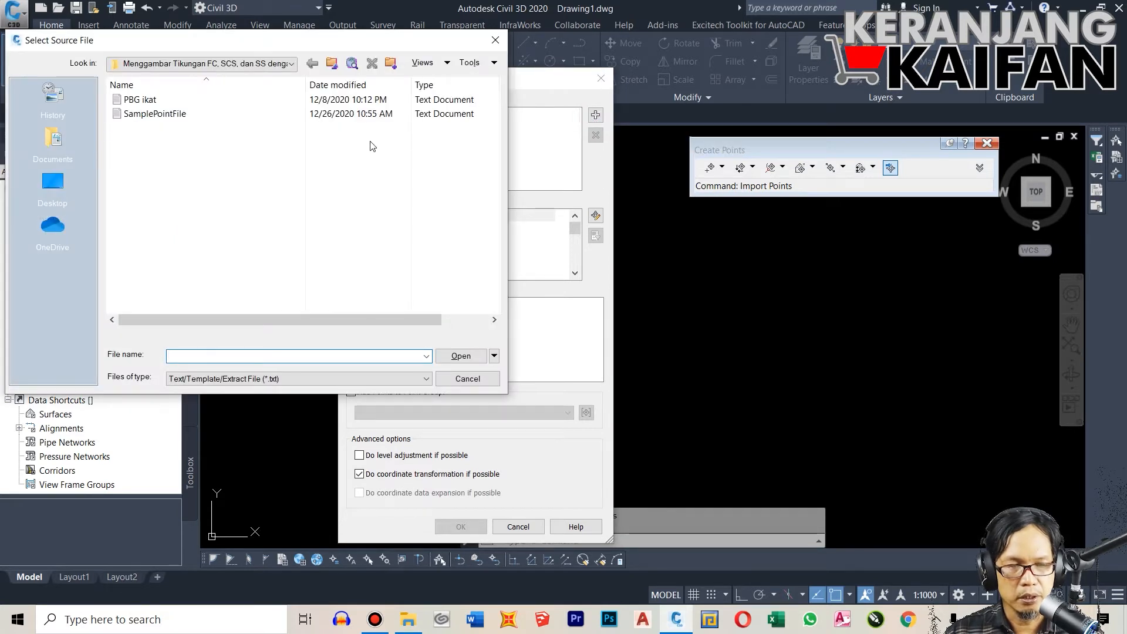
pyautogui.click(143, 104)
pyautogui.click(142, 101)
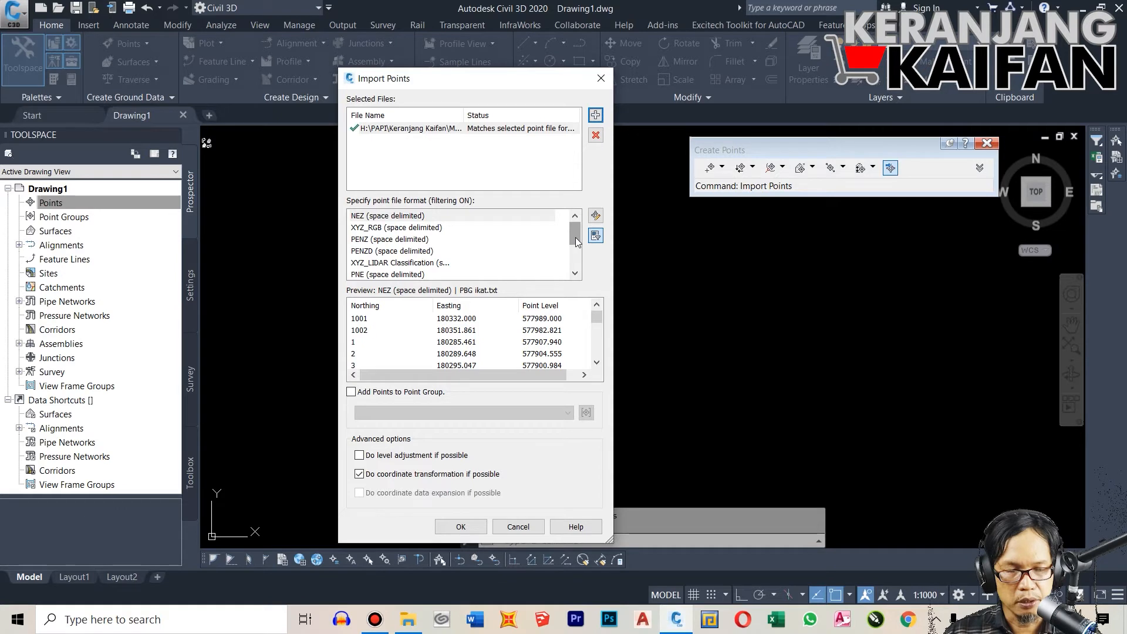
# - Import the points in PENZD (space delimited) format, resolving all duplicate point numbers with the next point number
pyautogui.moveTo(576, 242); pyautogui.dragTo(580, 255)
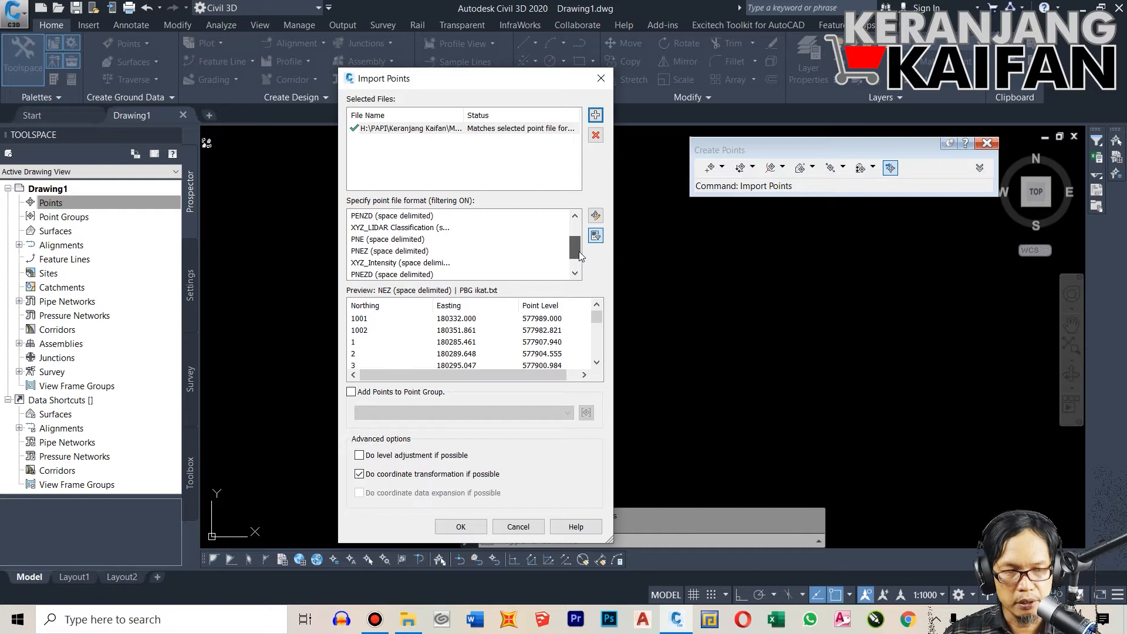
pyautogui.scroll(1, 405, 244)
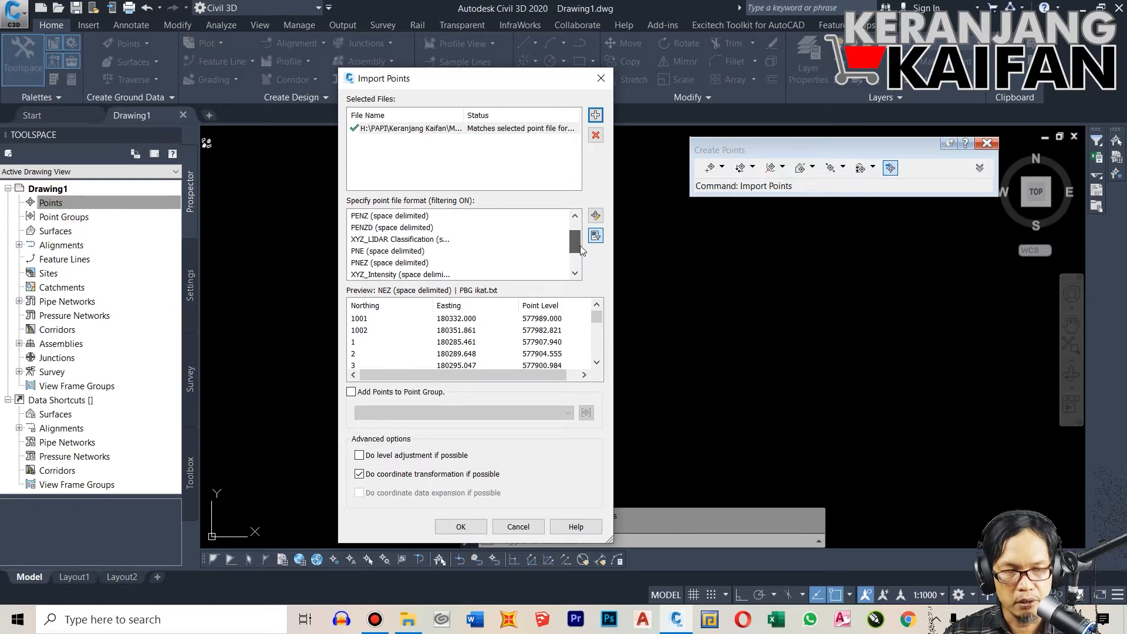
pyautogui.click(401, 229)
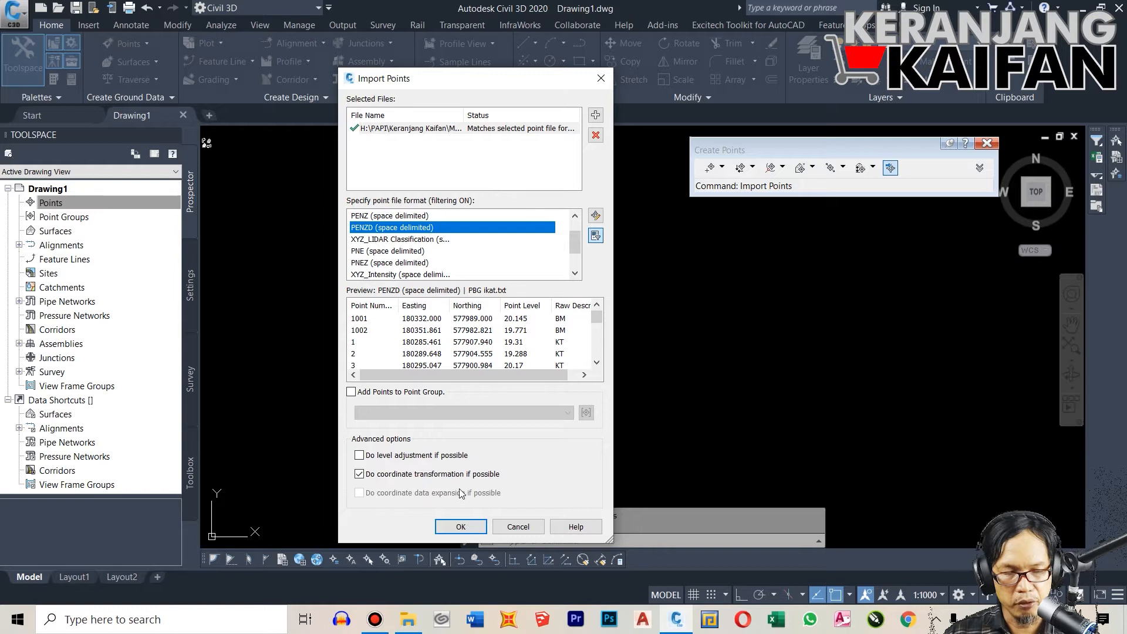
pyautogui.click(469, 524)
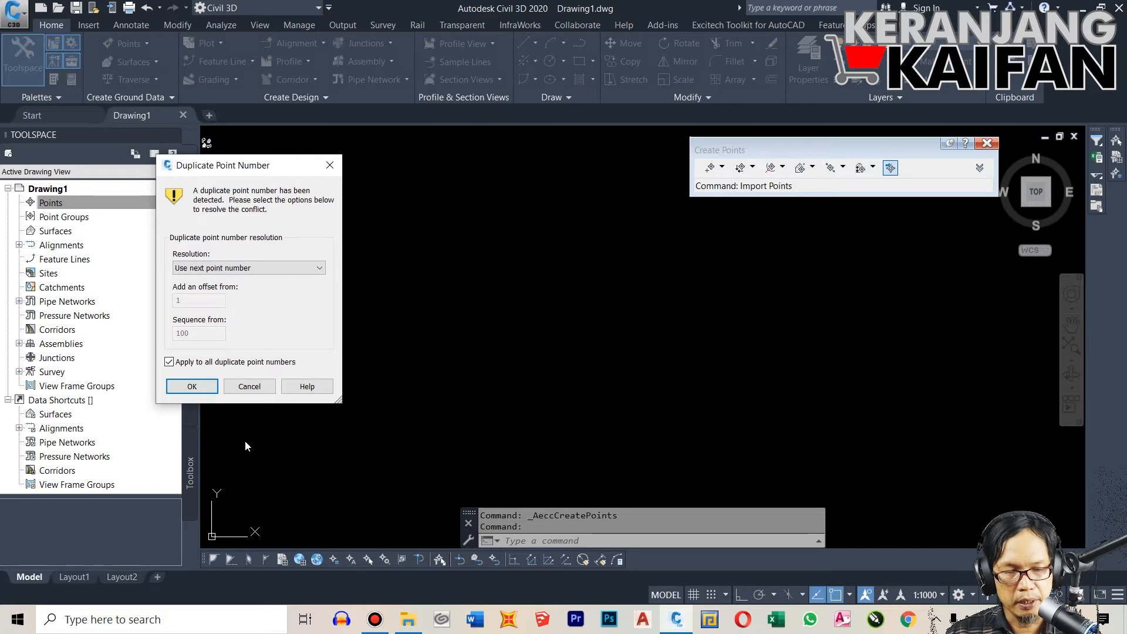
pyautogui.click(192, 386)
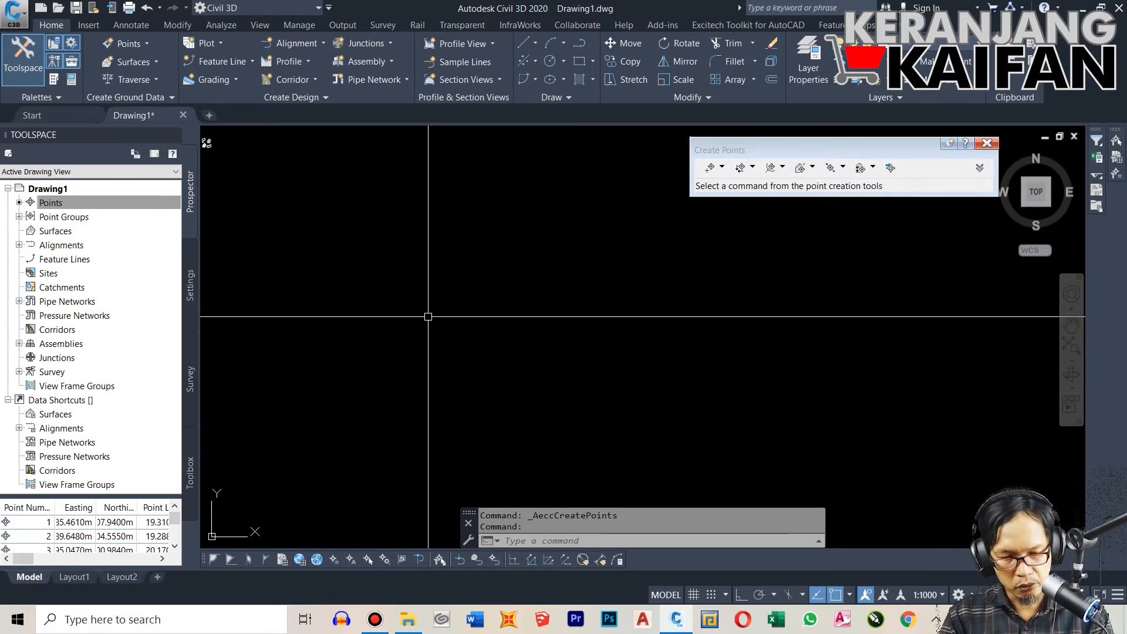
pyautogui.write('e')
pyautogui.press('Return')
pyautogui.press('Escape')
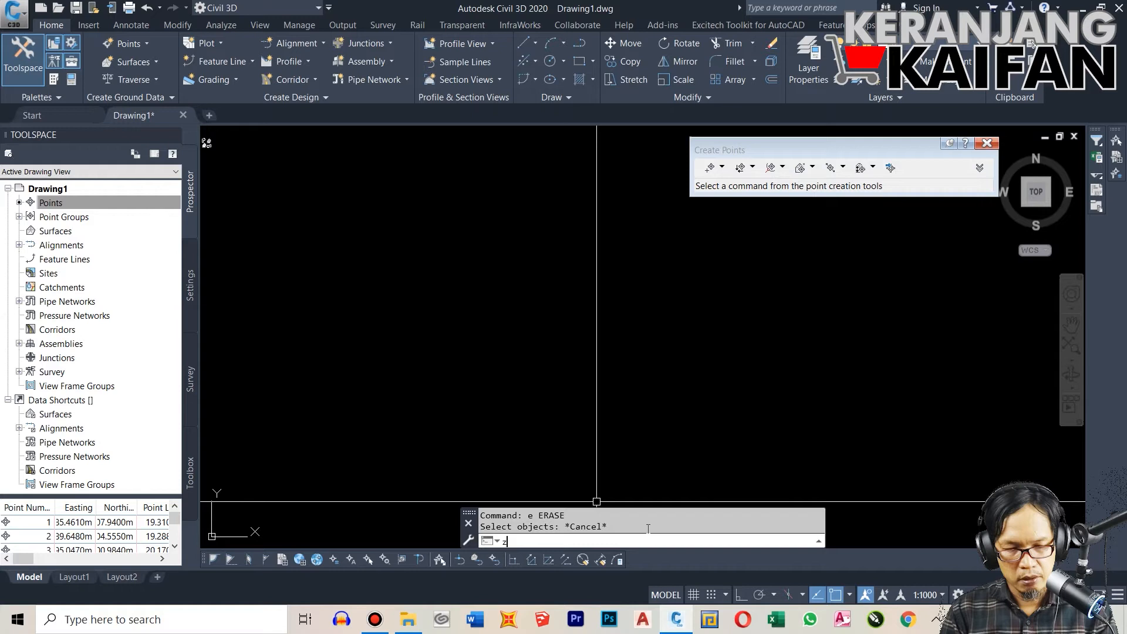
# - Create a triangulation surface on layer C-TOPO with the default name and the Contours 2m and 10m (Background) style
pyautogui.write('z')
pyautogui.press('Return')
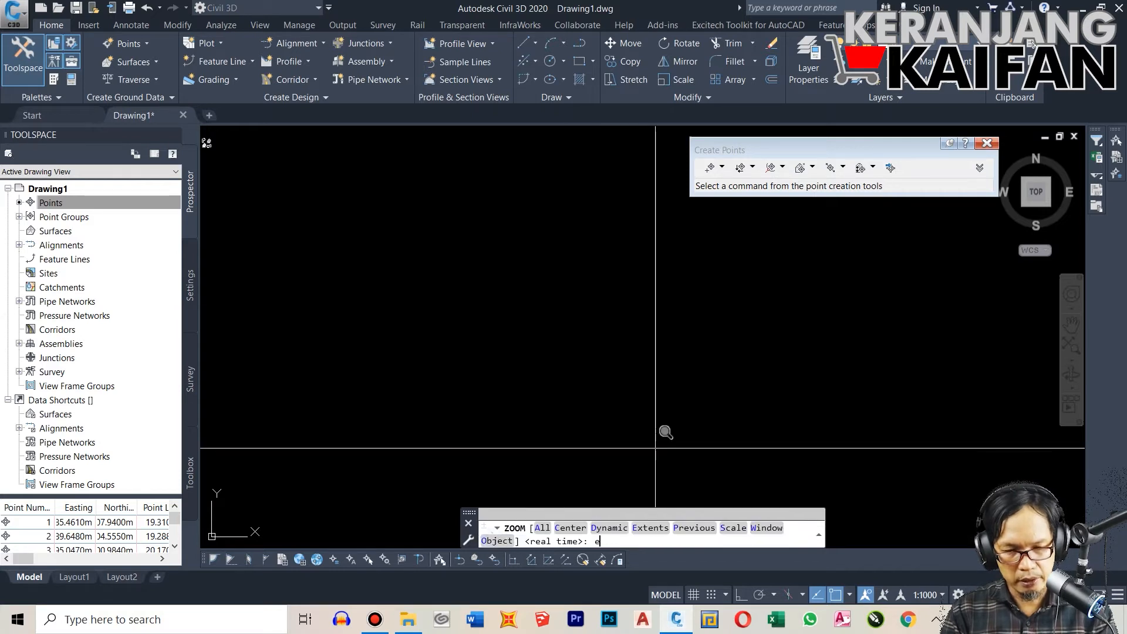
pyautogui.press('Return')
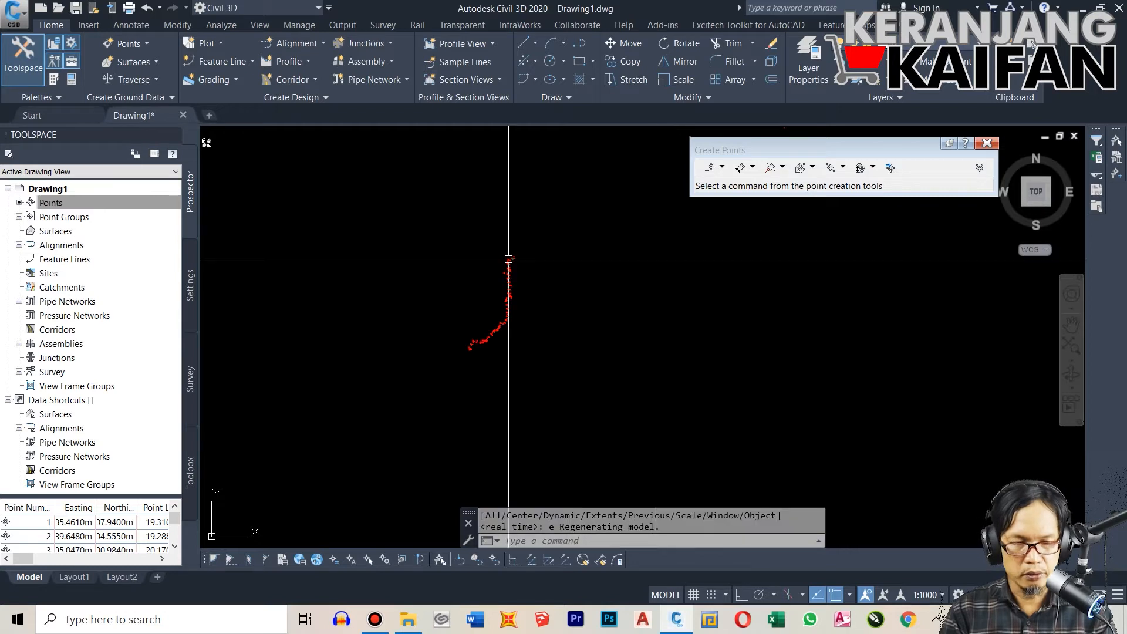
pyautogui.scroll(4, 484, 262)
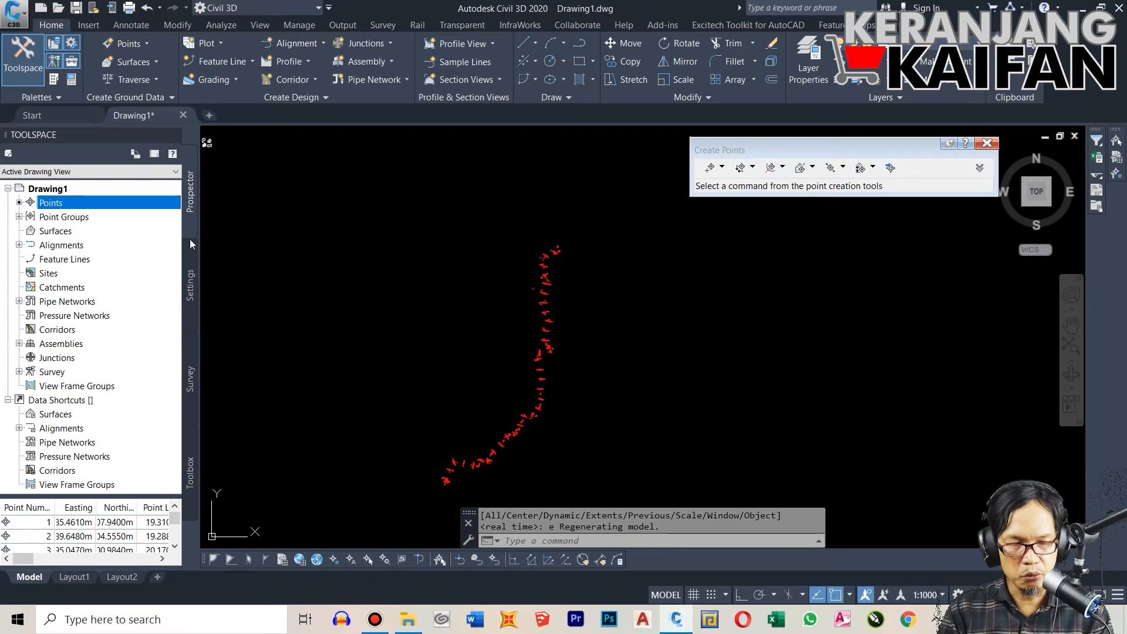
pyautogui.click(137, 61)
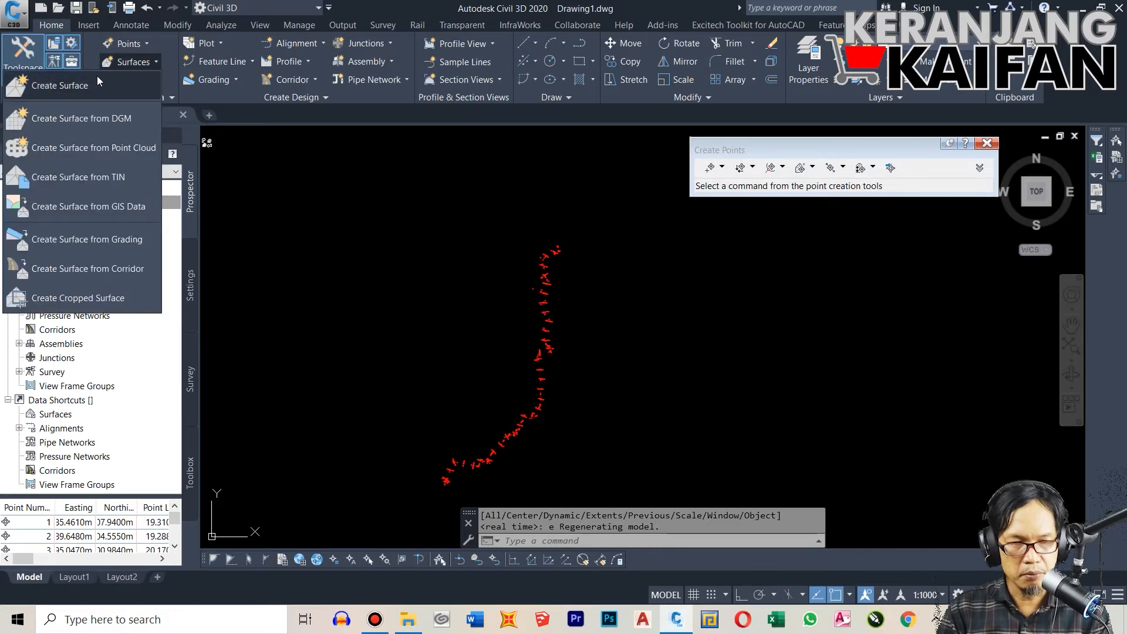
pyautogui.click(94, 85)
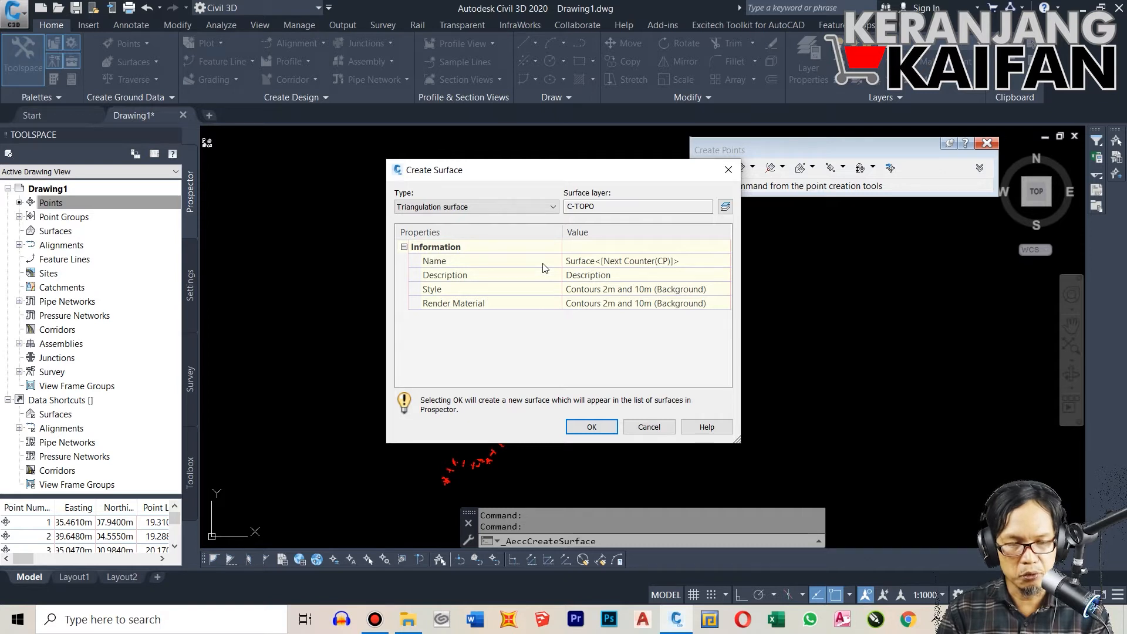
pyautogui.click(604, 427)
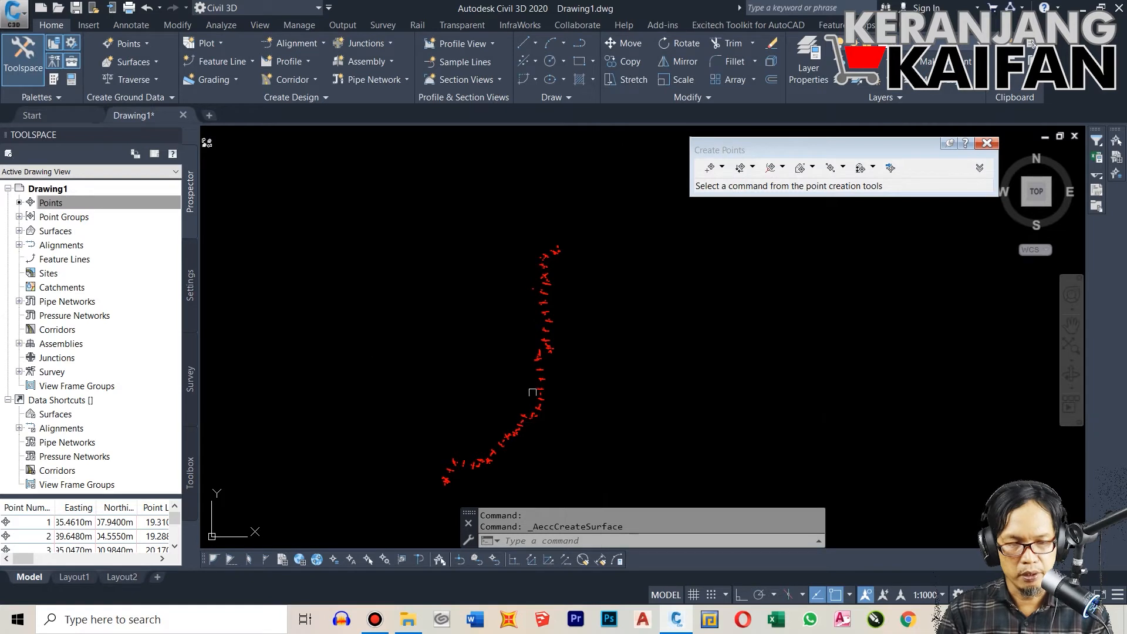
# - Add the _All Points point group to the definition of Surface1 and dismiss the event viewer
pyautogui.click(19, 232)
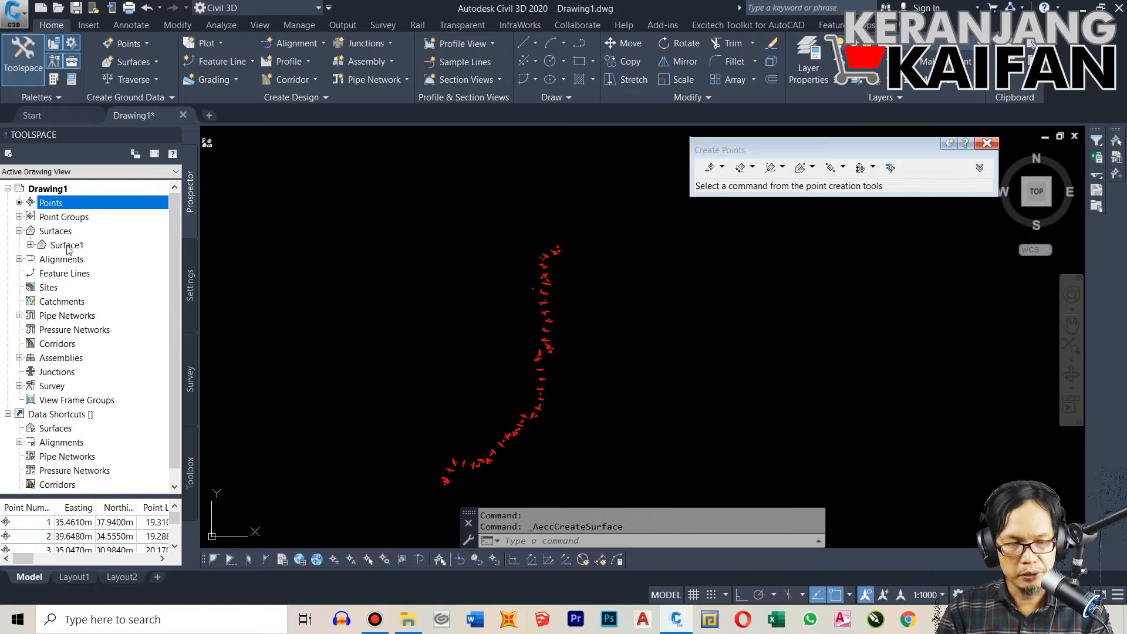
pyautogui.click(30, 245)
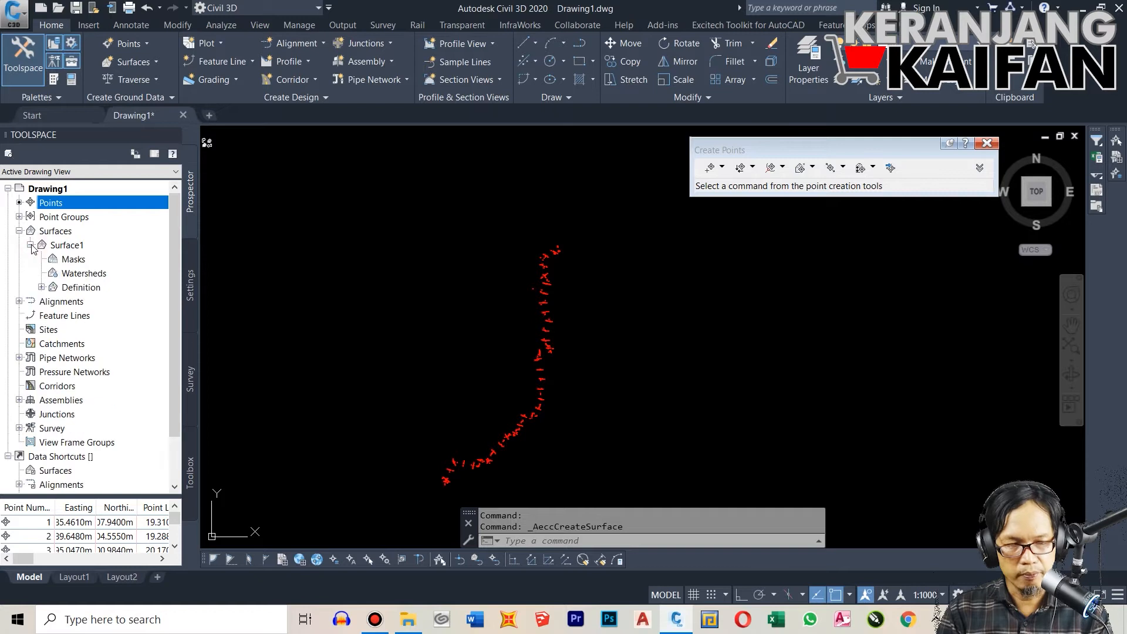
pyautogui.click(42, 288)
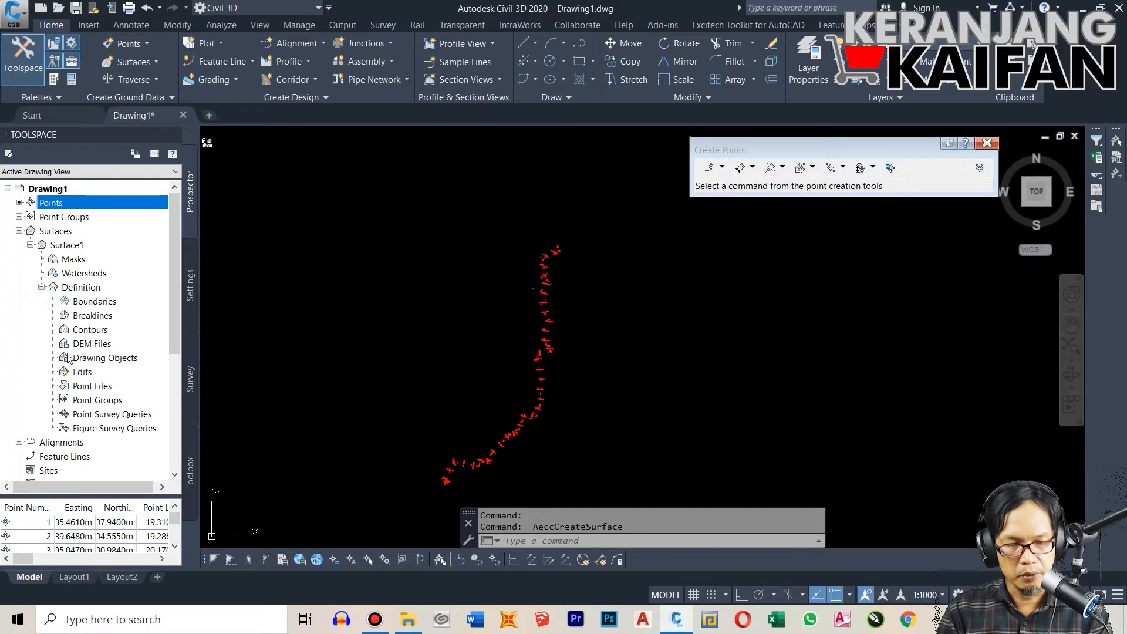
pyautogui.click(87, 403)
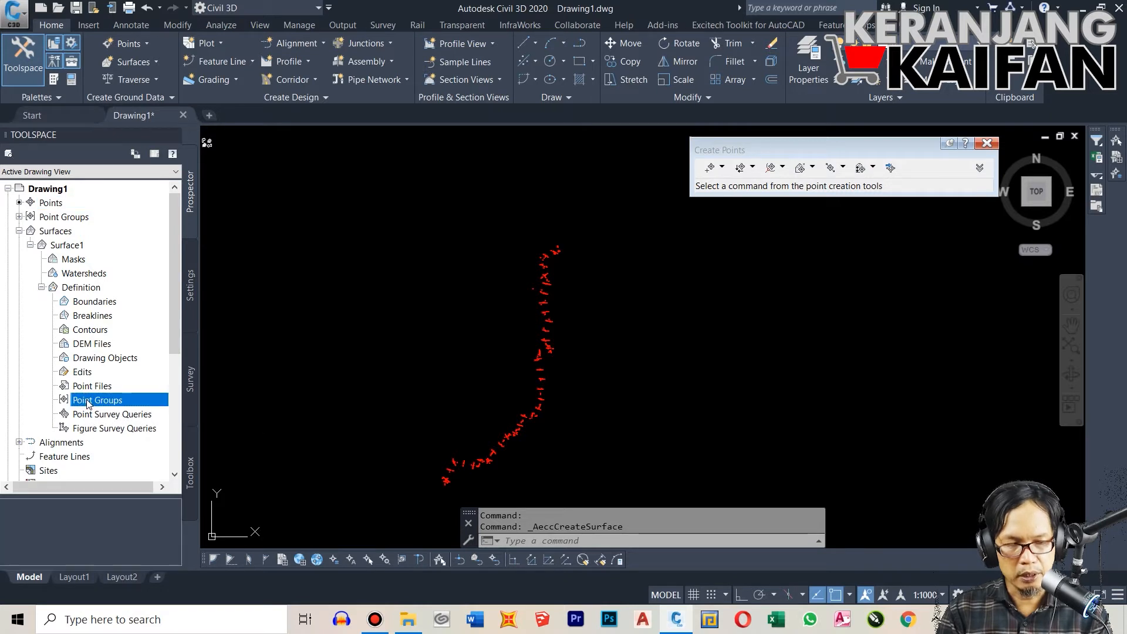
pyautogui.rightClick(87, 403)
pyautogui.click(120, 406)
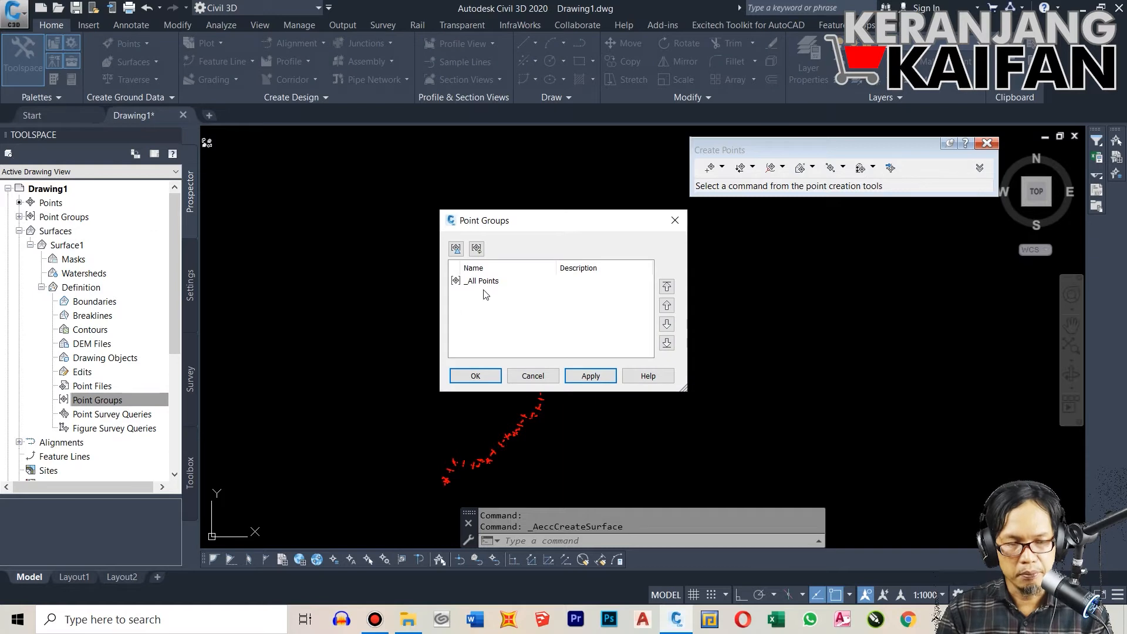
pyautogui.click(485, 282)
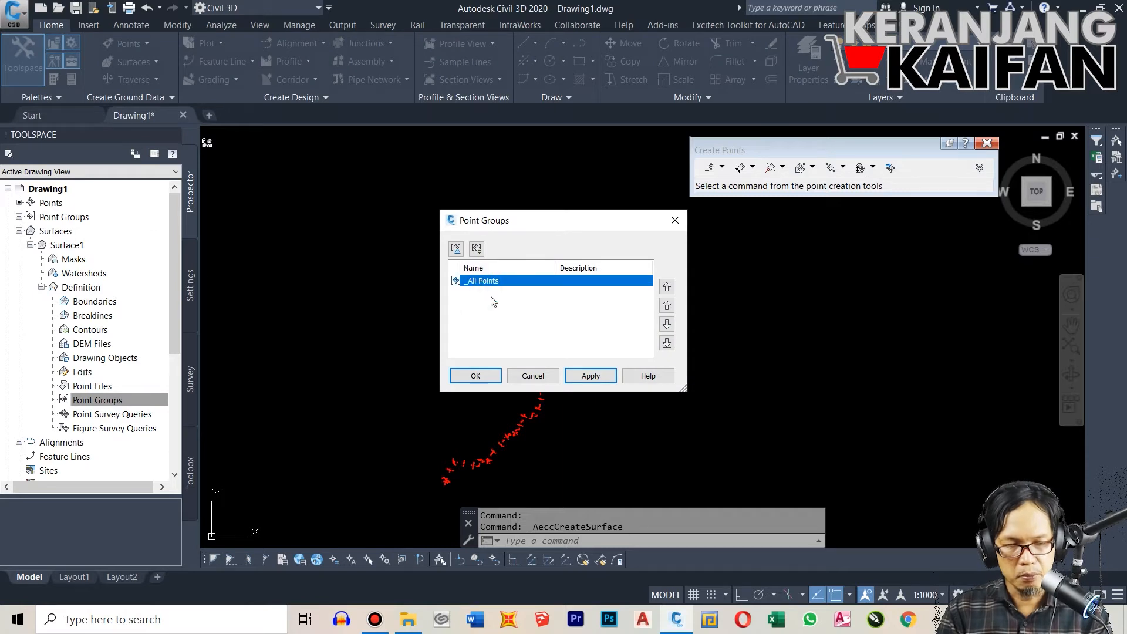
pyautogui.click(475, 376)
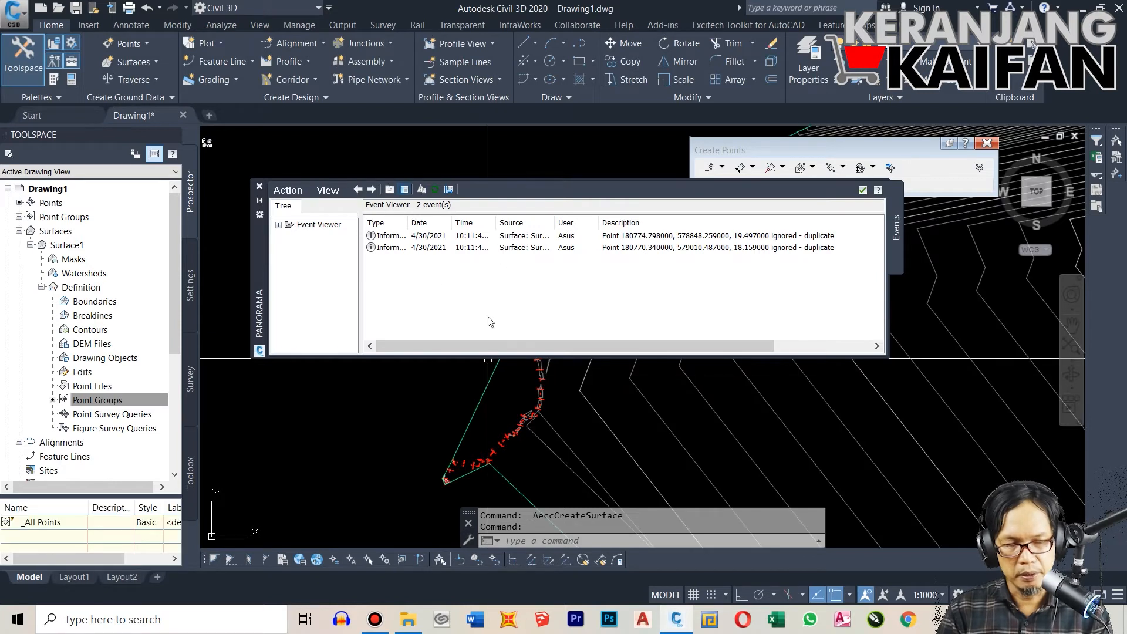
pyautogui.click(259, 186)
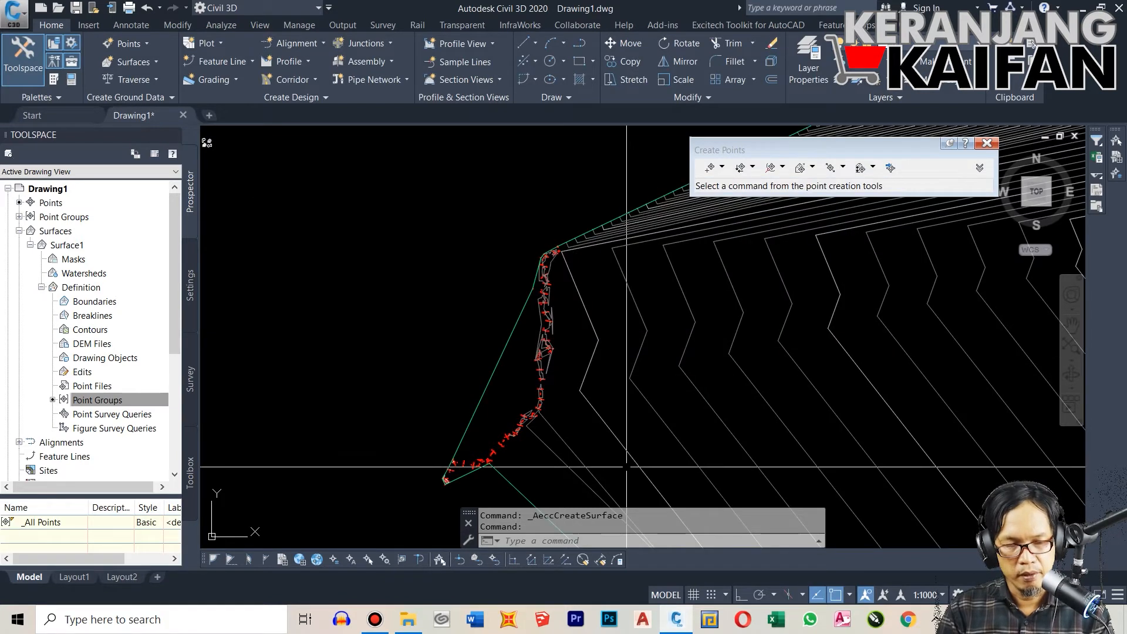
# - Examine the overall extent of the surface and its outer corners far from the main line of survey points
pyautogui.scroll(-2, 416, 389)
pyautogui.scroll(-5, 501, 258)
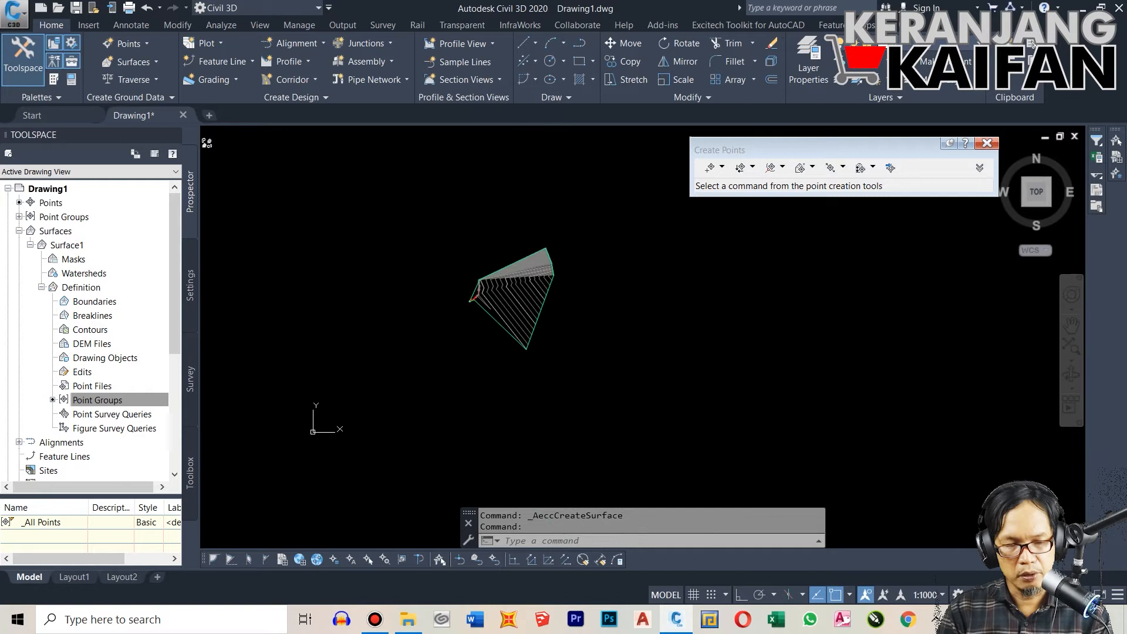
pyautogui.scroll(4, 484, 284)
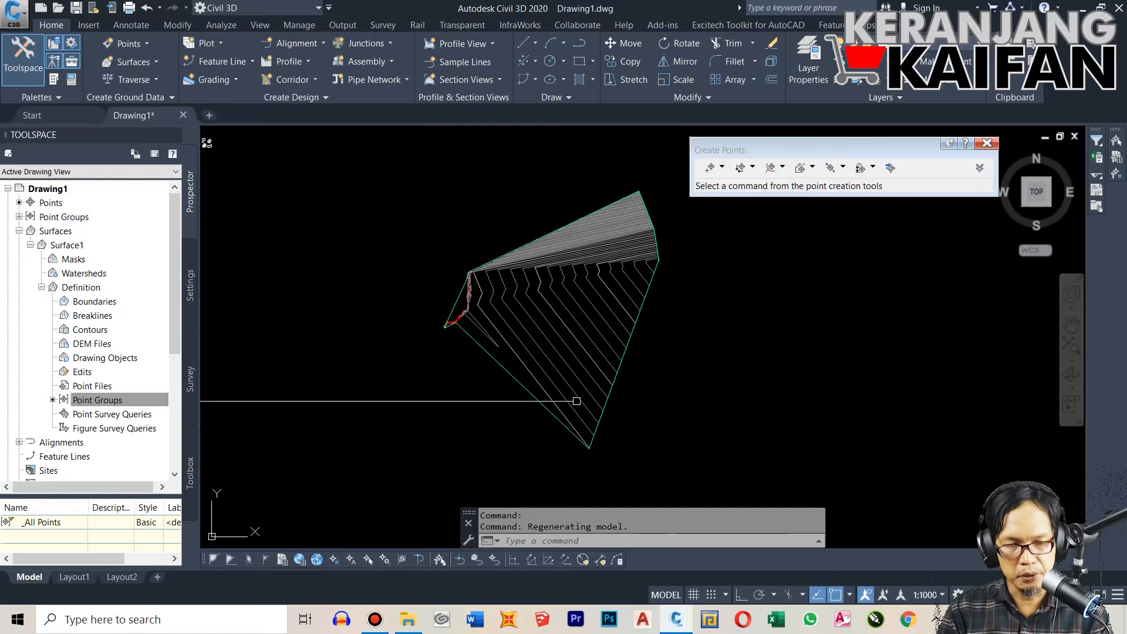
pyautogui.scroll(7, 664, 305)
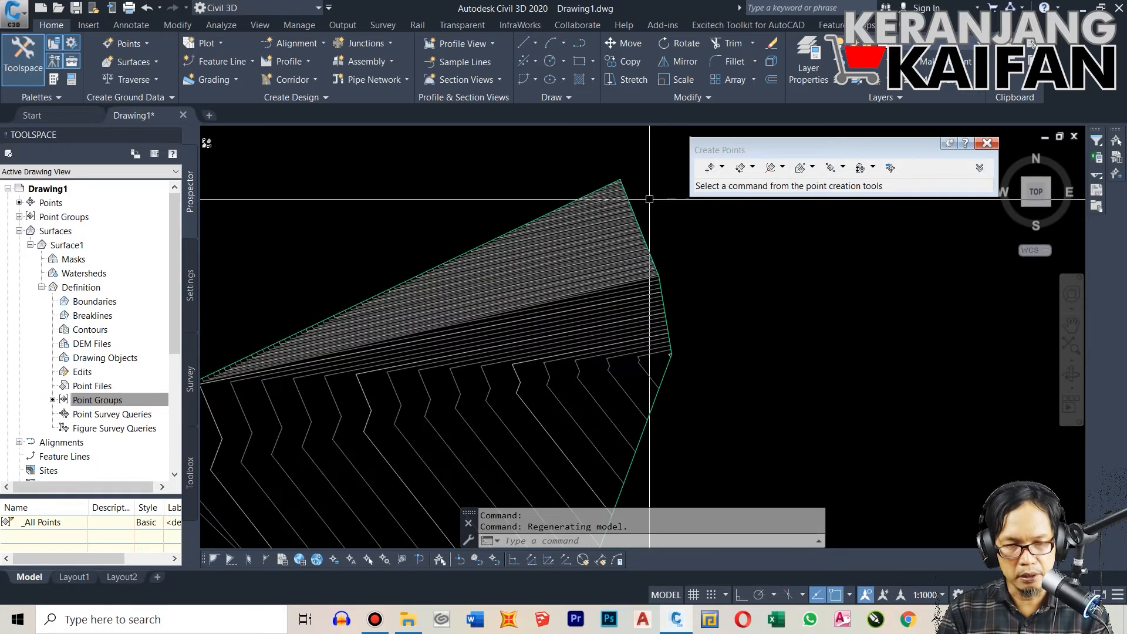
pyautogui.scroll(-7, 673, 399)
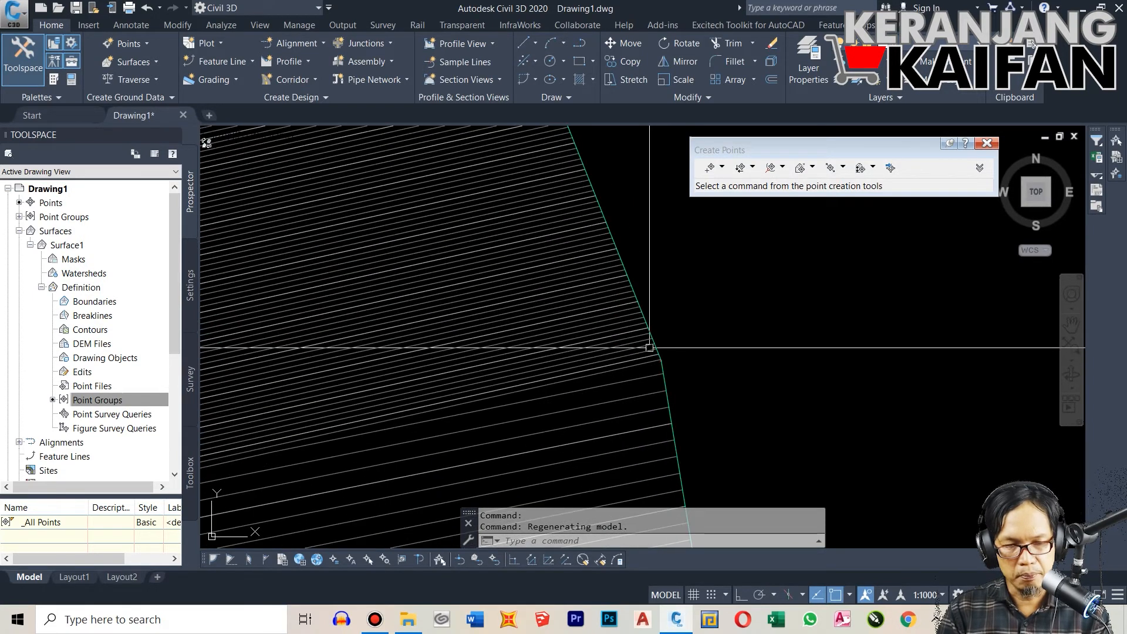
pyautogui.scroll(-3, 632, 286)
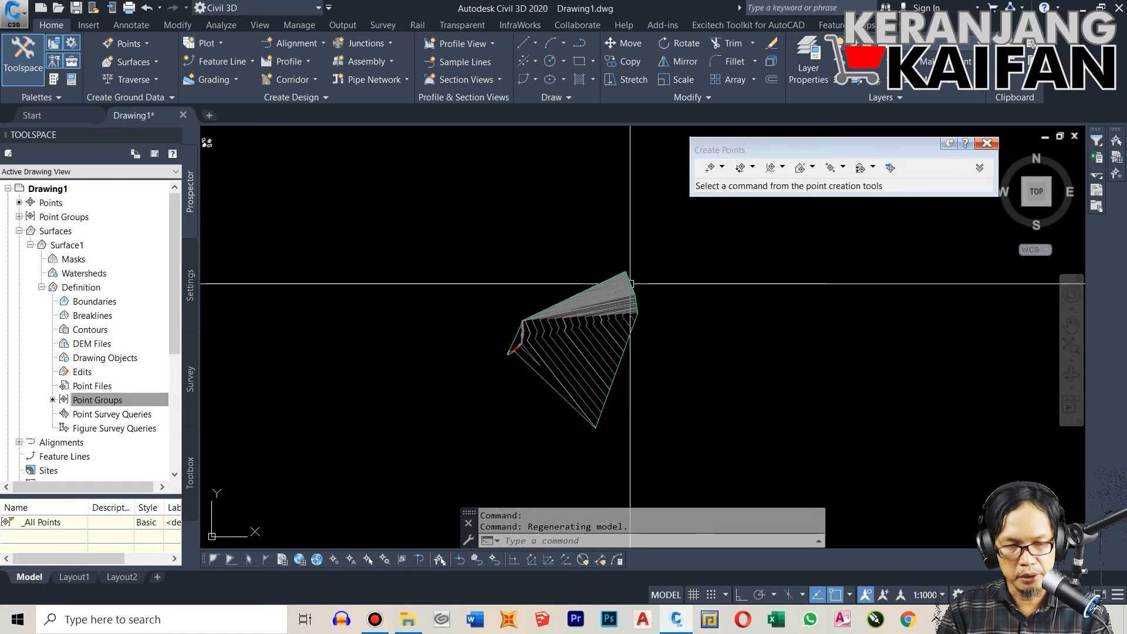
# - Delete the four outlying survey points at the far eastern and southern corners of the surface
pyautogui.click(562, 238)
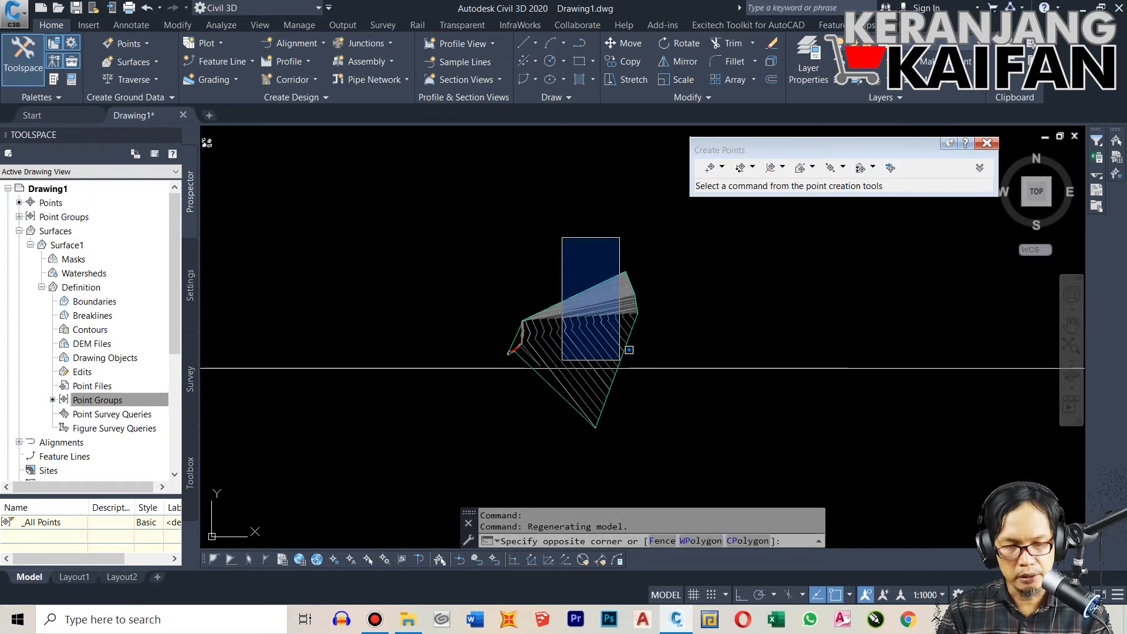
pyautogui.click(693, 461)
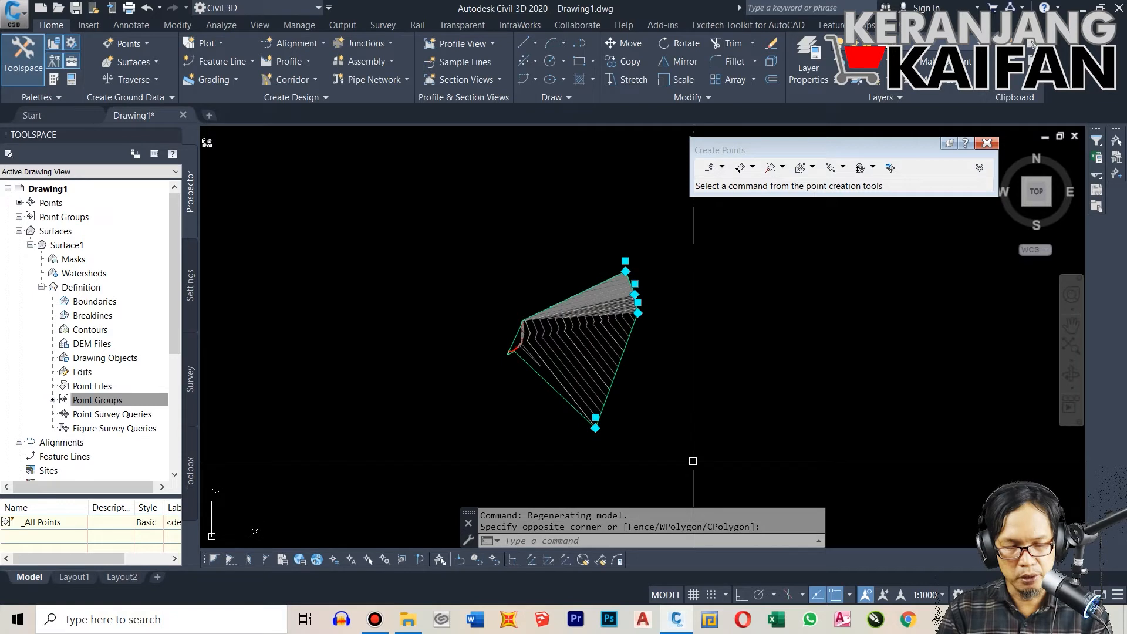
pyautogui.press('Delete')
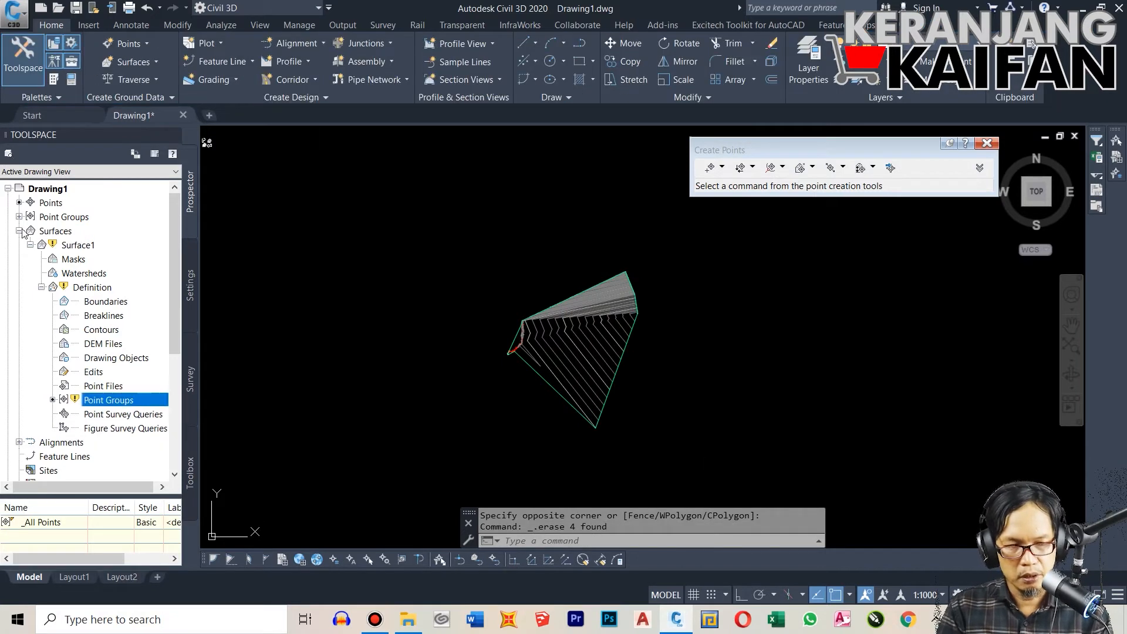
# - Rebuild Surface1 from its remaining points and dismiss the event viewer
pyautogui.click(75, 246)
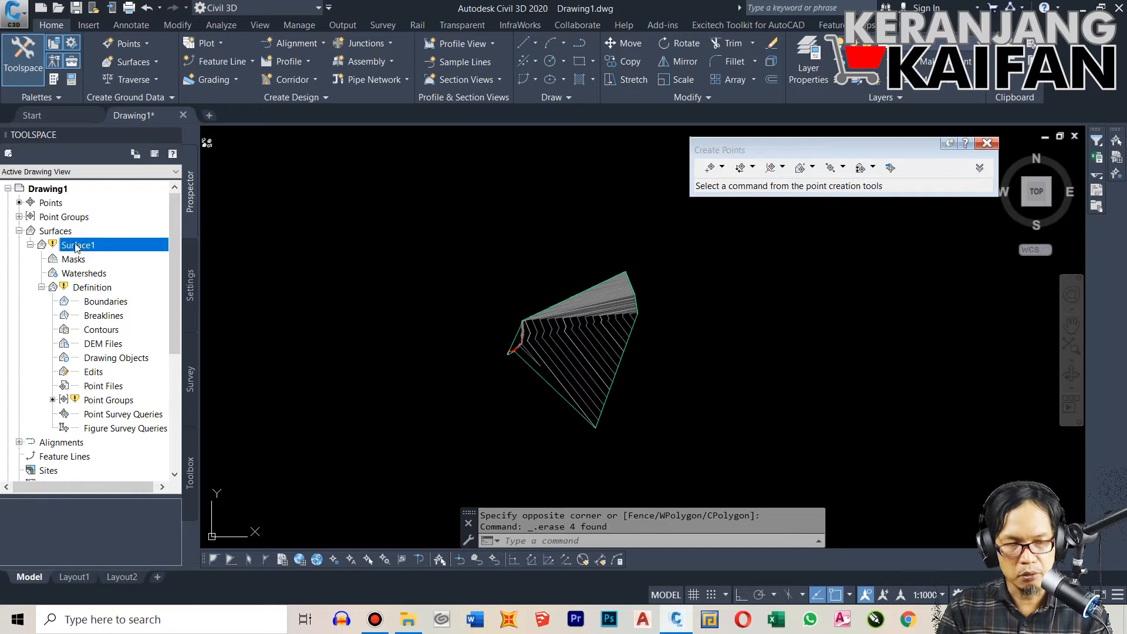
pyautogui.rightClick(76, 246)
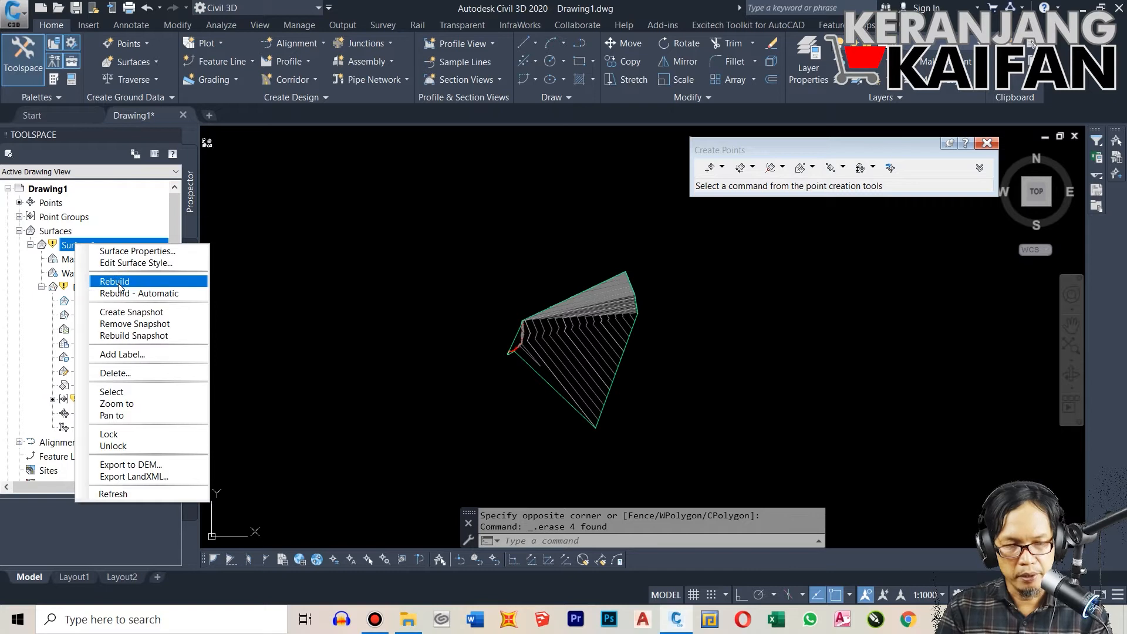
pyautogui.click(118, 282)
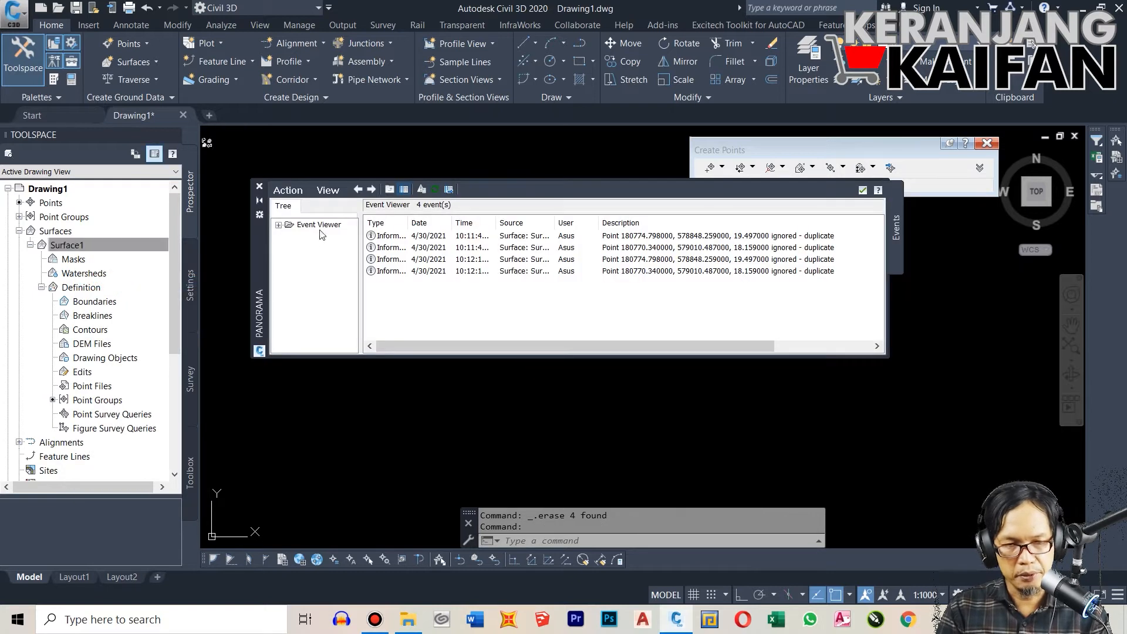
pyautogui.click(260, 187)
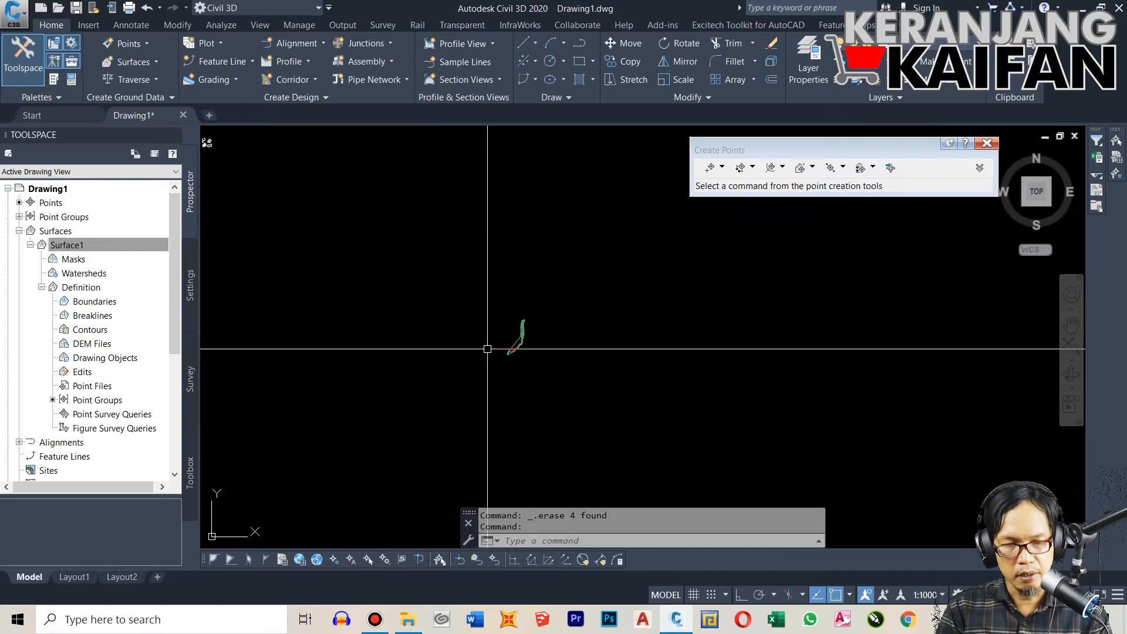
# - Edit the surface style of Surface1, setting the minor contour interval to 0.5 m and the major interval to 1 m
pyautogui.scroll(6, 540, 342)
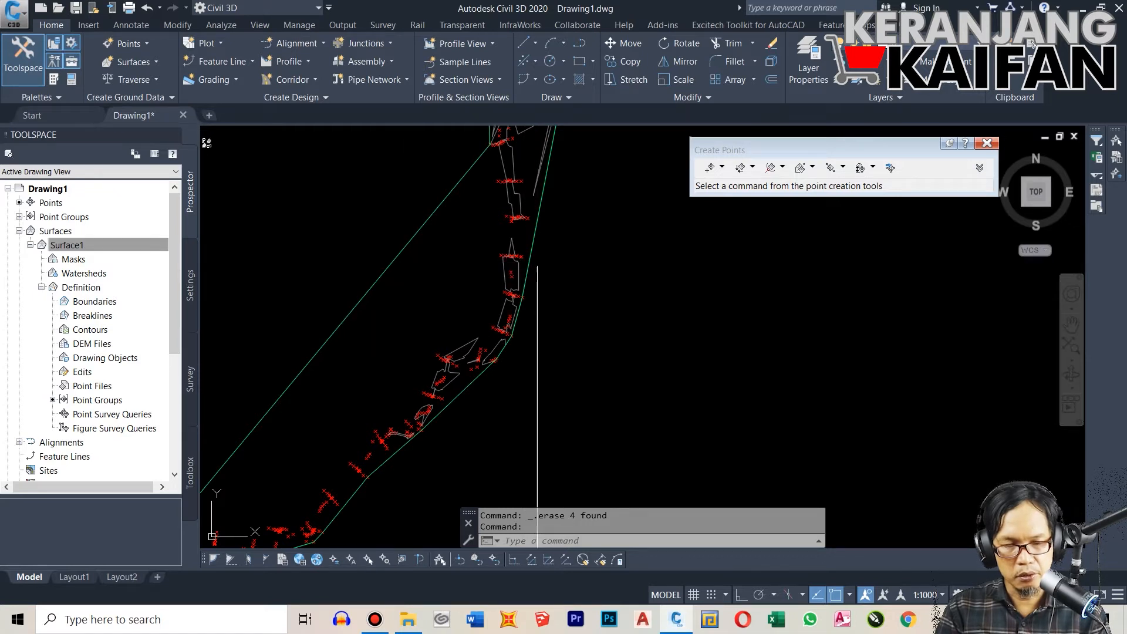
pyautogui.scroll(-3, 466, 357)
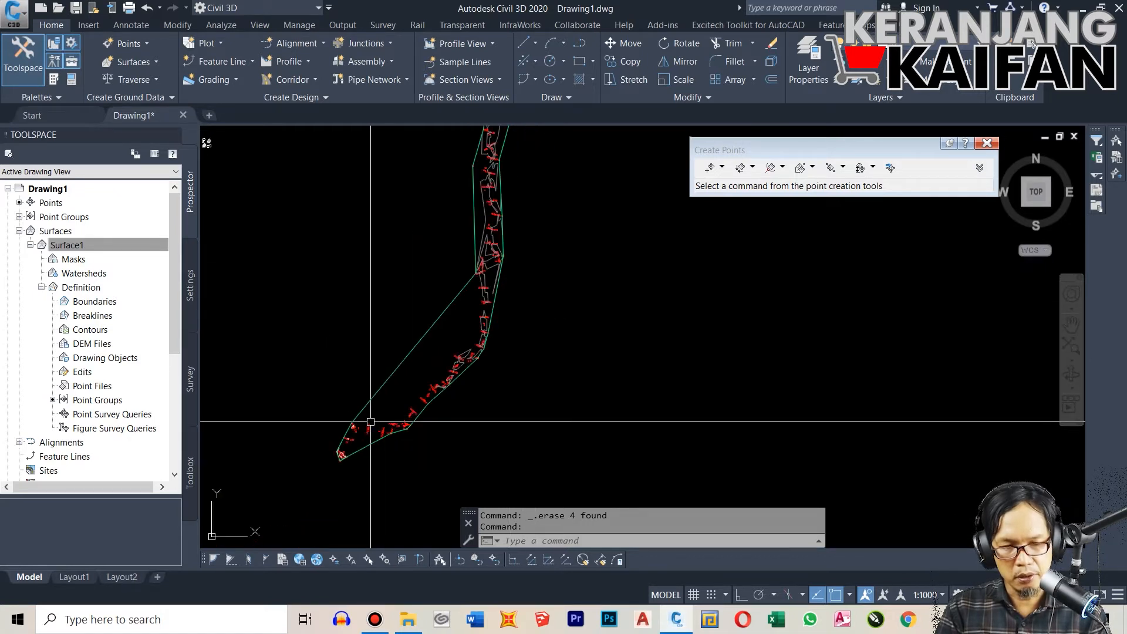
pyautogui.scroll(2, 372, 420)
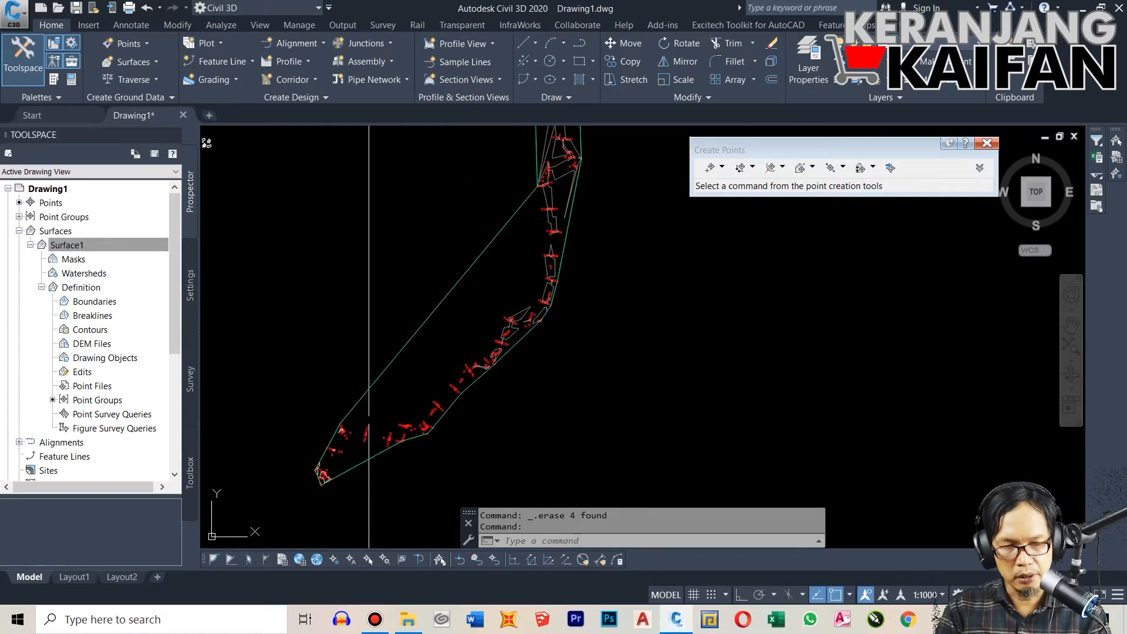
pyautogui.rightClick(92, 251)
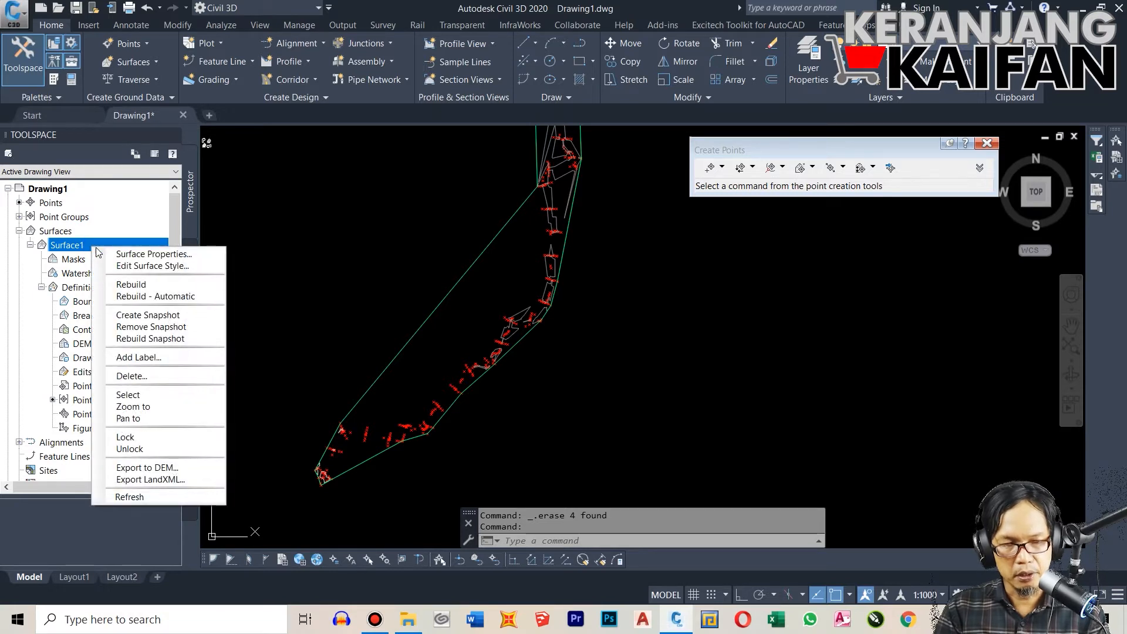
pyautogui.click(124, 268)
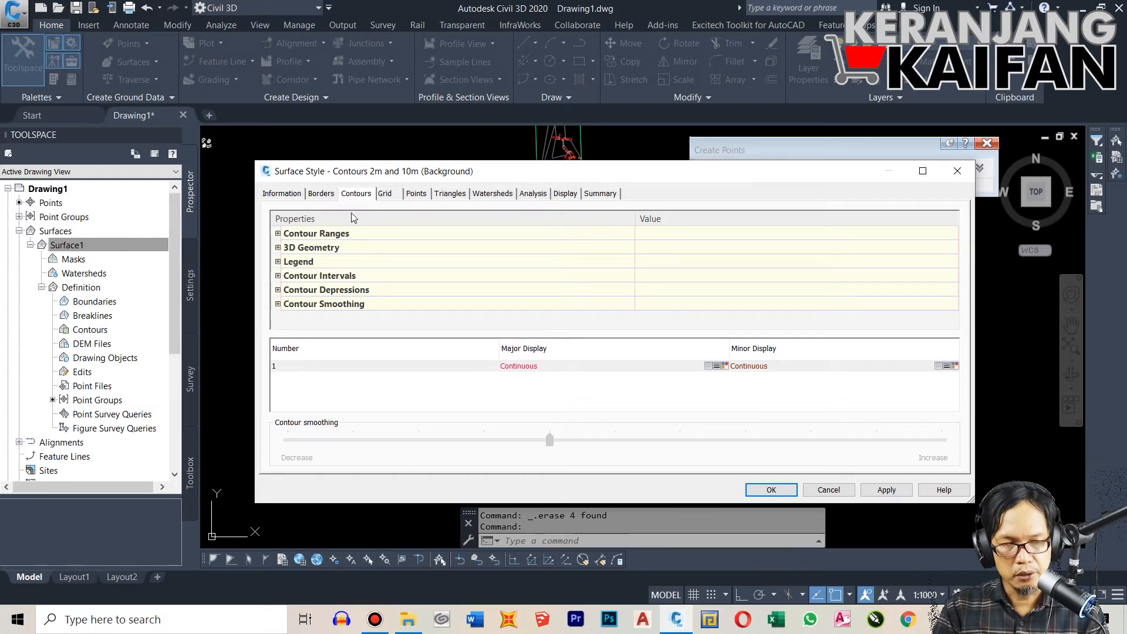
pyautogui.click(278, 275)
pyautogui.scroll(-1, 429, 280)
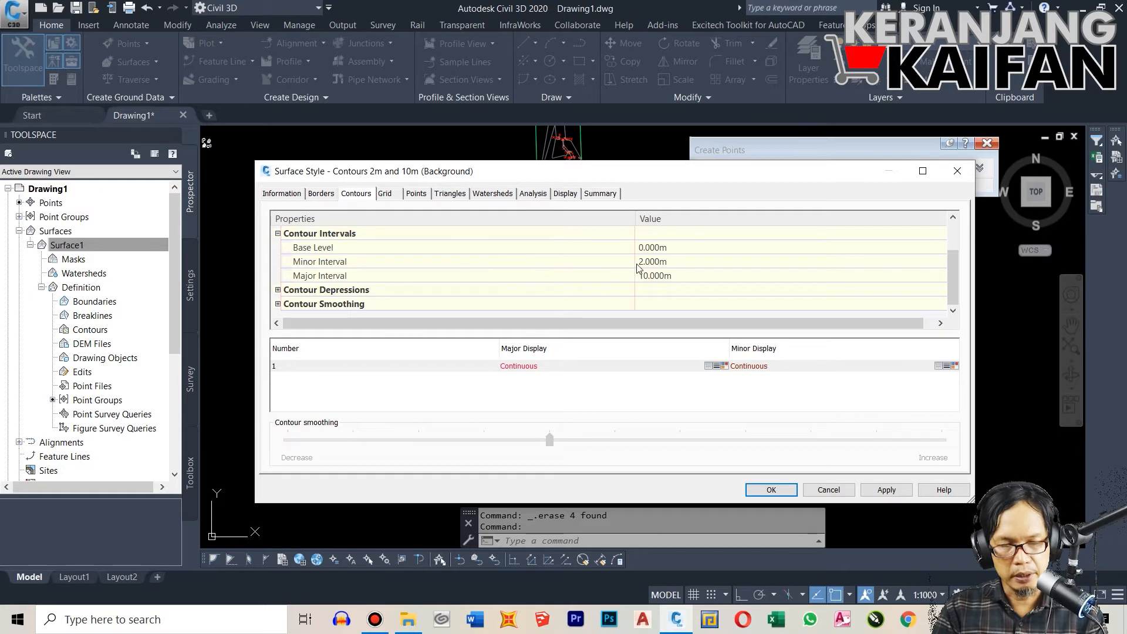
pyautogui.click(654, 263)
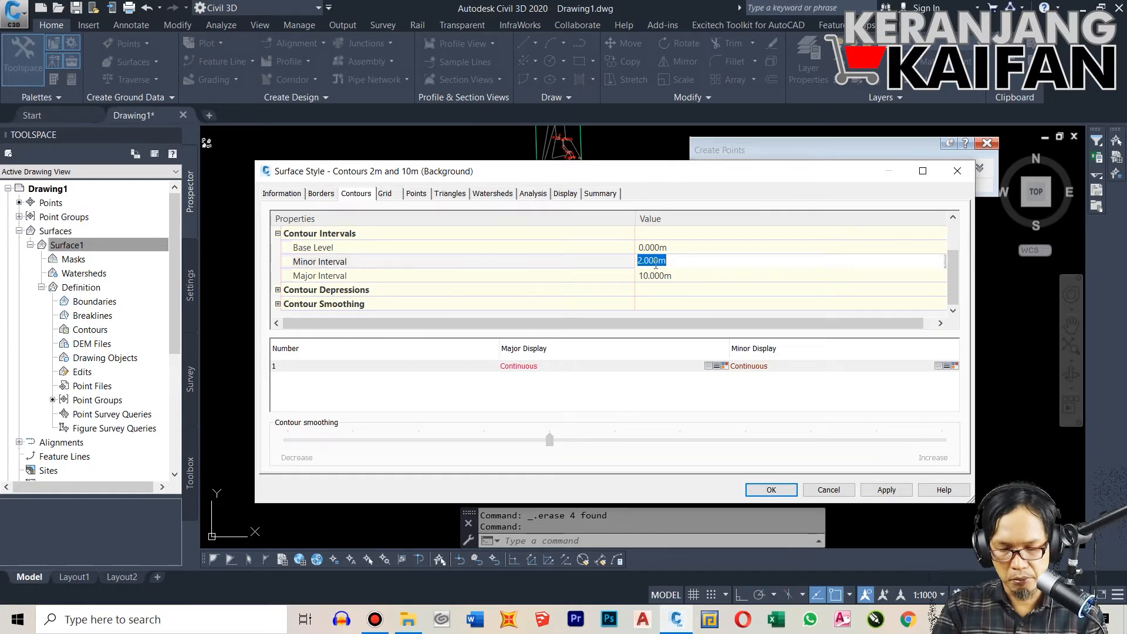
pyautogui.write('0.5')
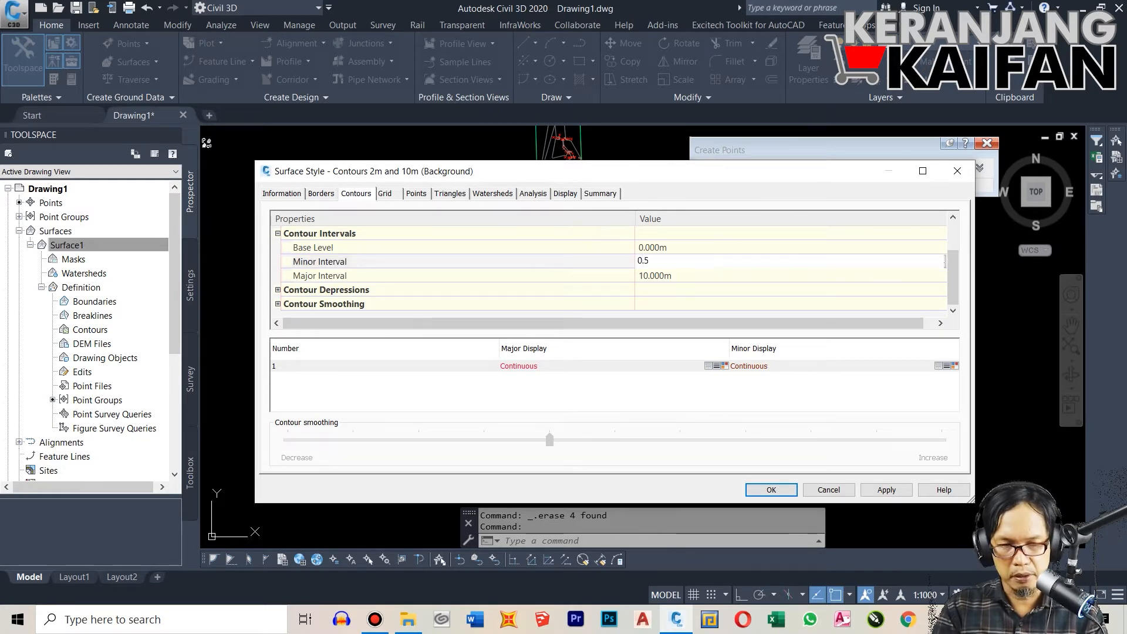
pyautogui.press('Return')
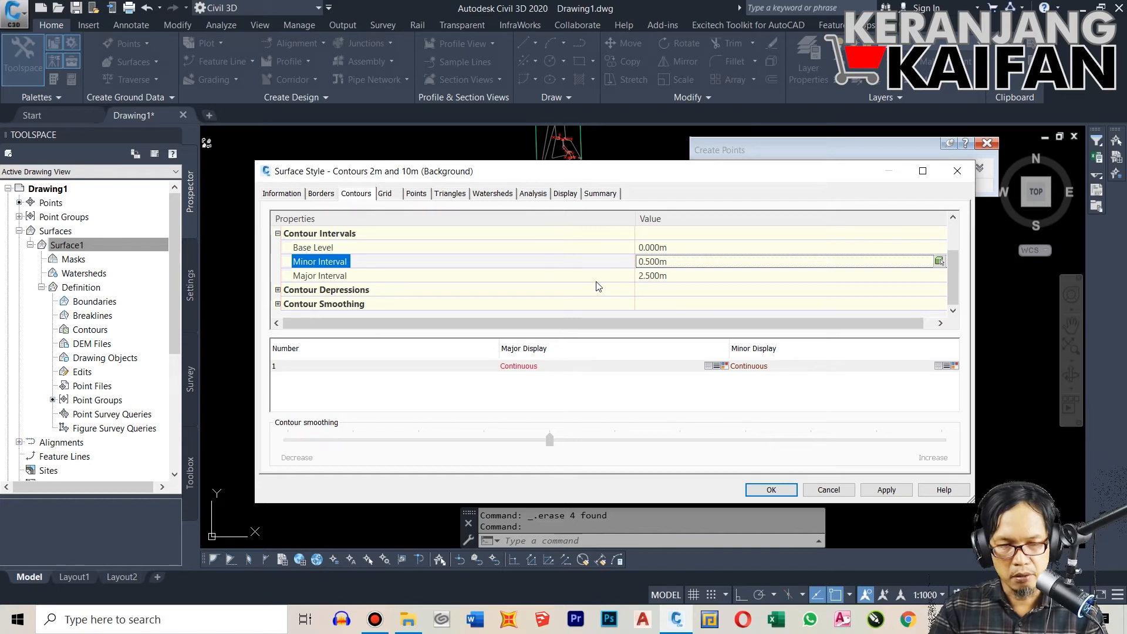
pyautogui.click(649, 276)
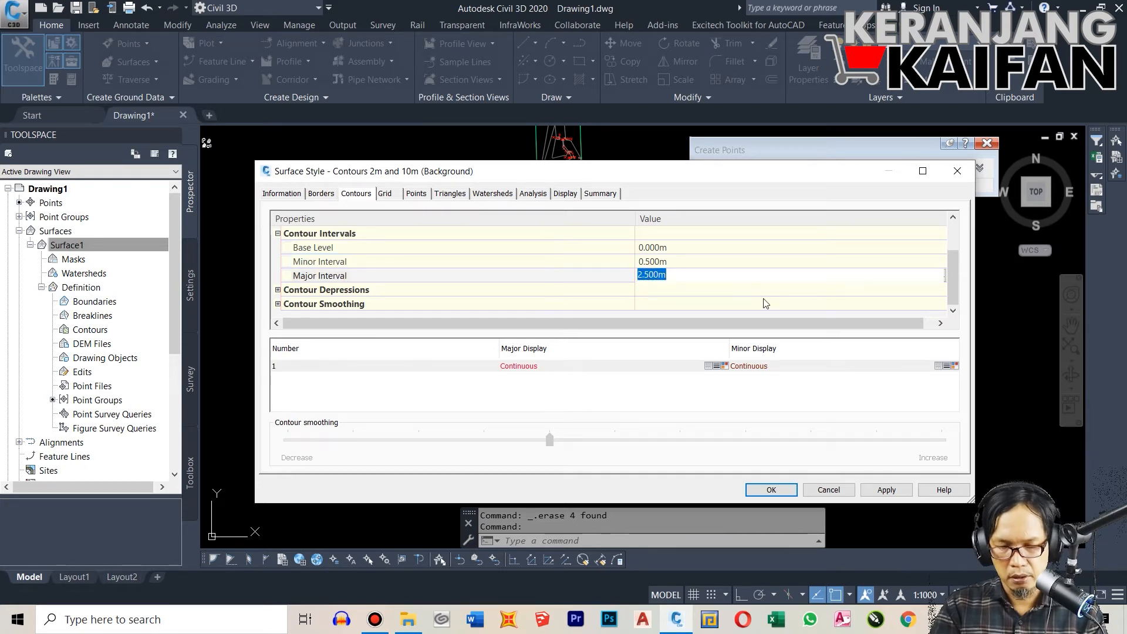
pyautogui.write('1')
pyautogui.press('Return')
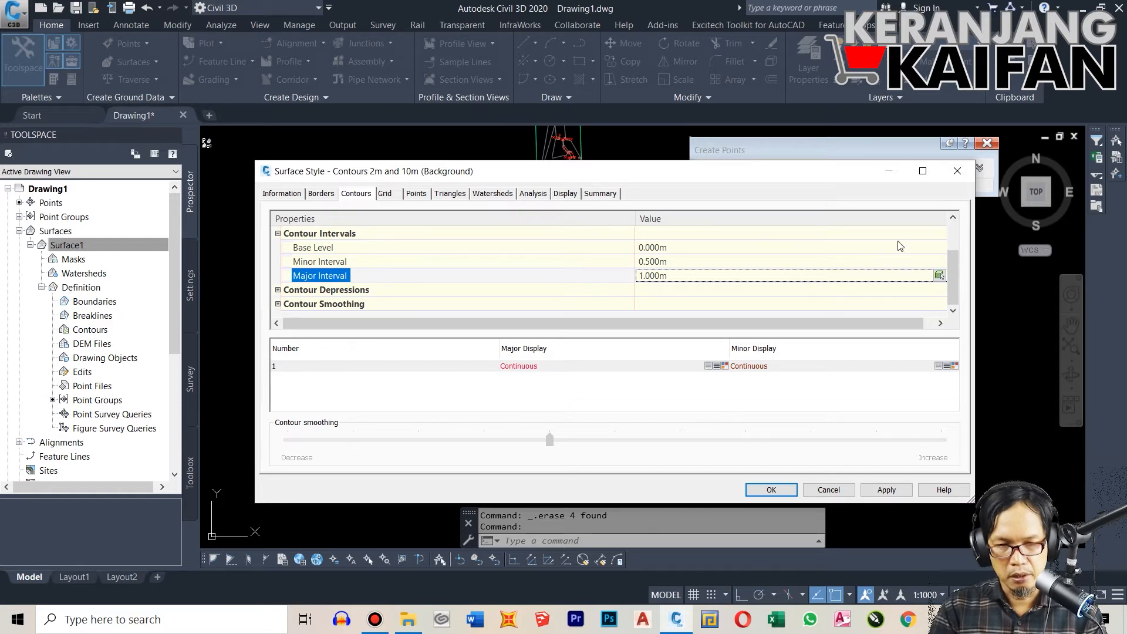
# - Set Smooth Contours to True in the surface style and raise the contour smoothing by three increments
pyautogui.click(279, 304)
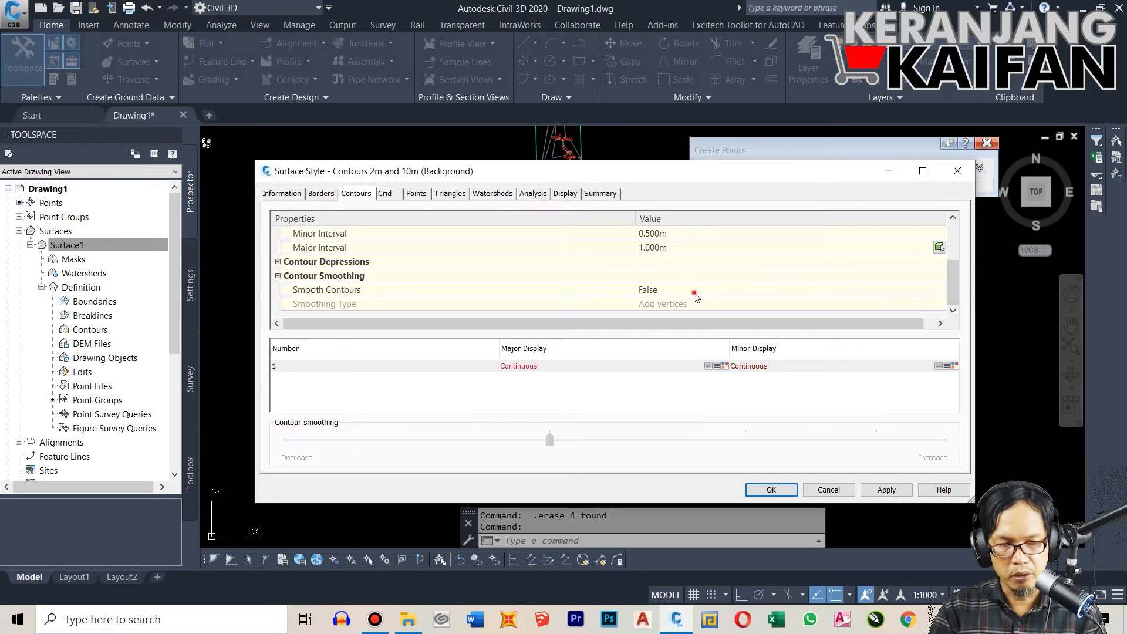
pyautogui.click(695, 294)
pyautogui.click(696, 297)
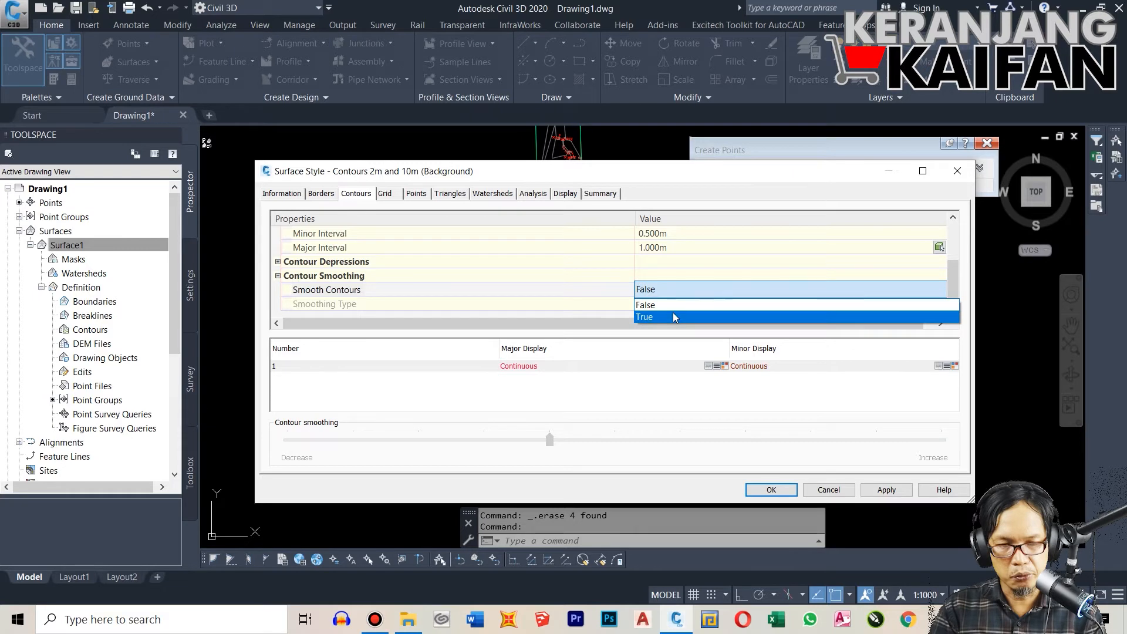
pyautogui.click(673, 312)
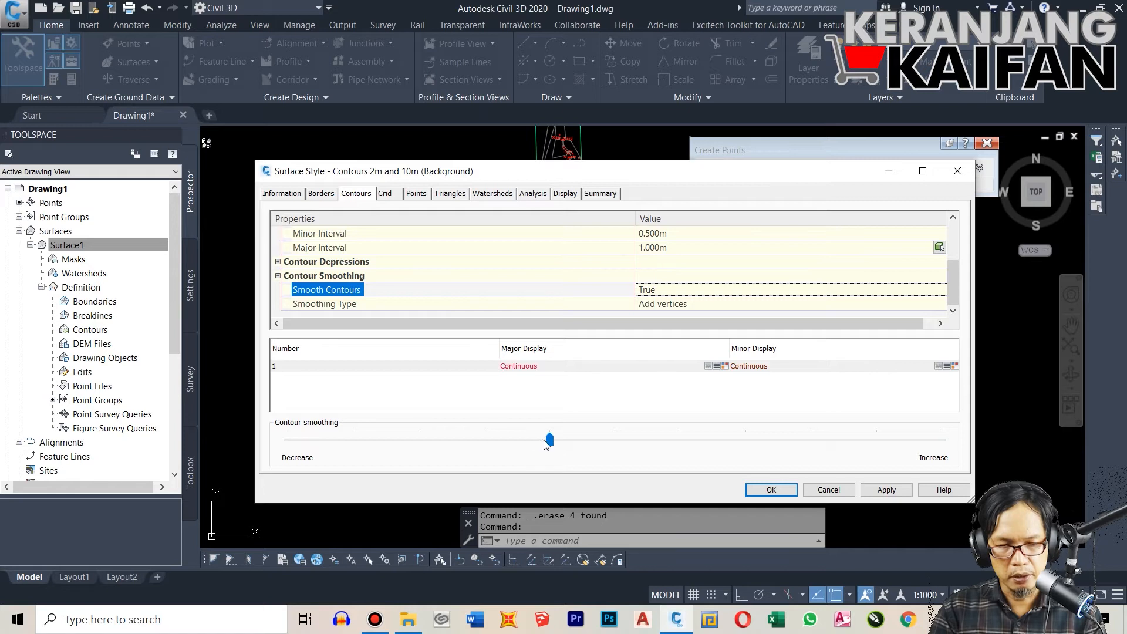
pyautogui.moveTo(548, 443); pyautogui.dragTo(729, 454)
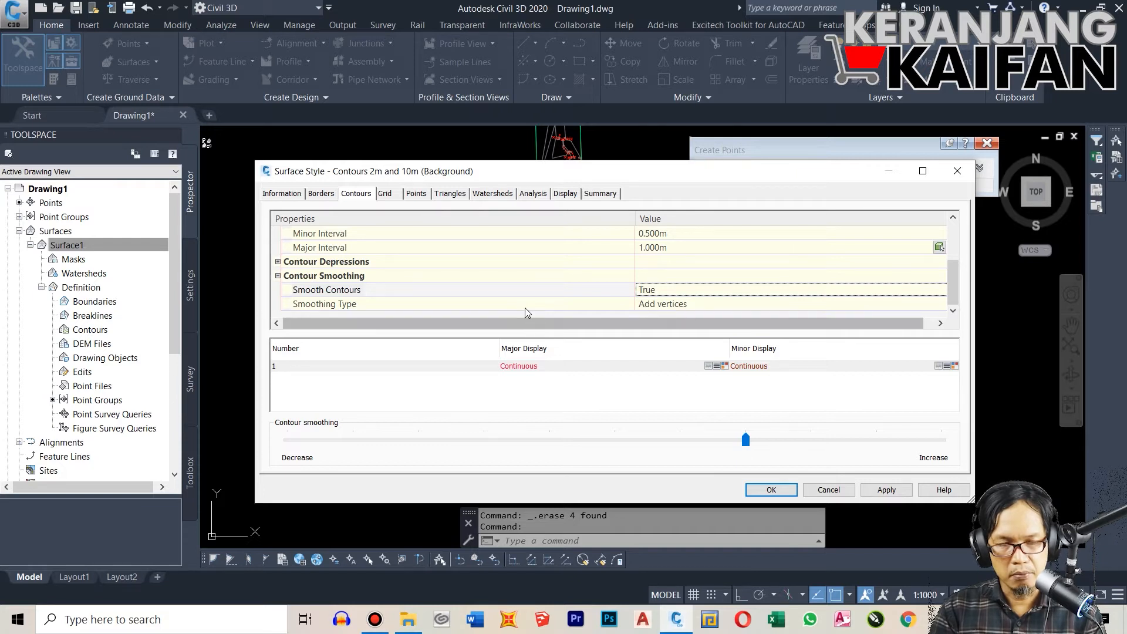
# - Turn off the visibility of the Border component in plan view and apply the surface style changes
pyautogui.click(565, 194)
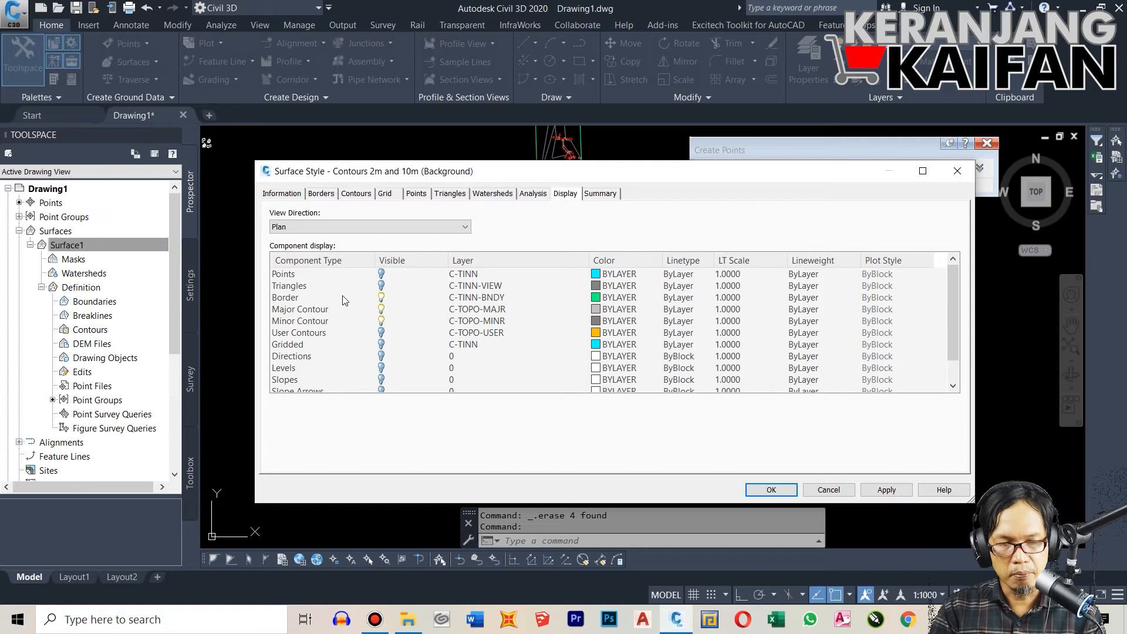
pyautogui.click(381, 298)
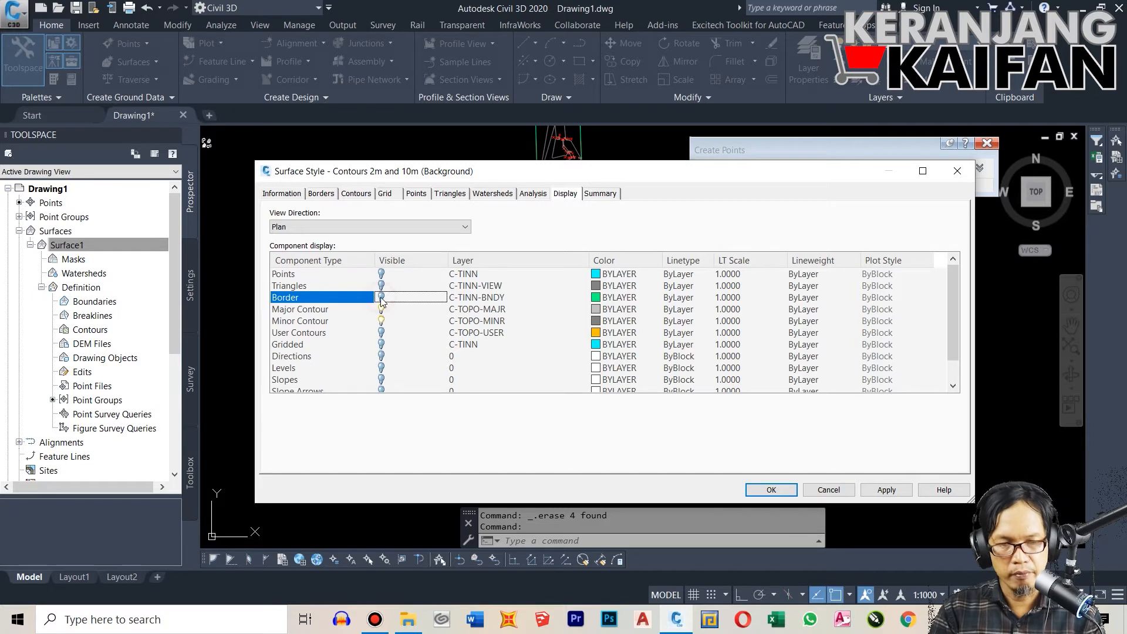
pyautogui.click(774, 491)
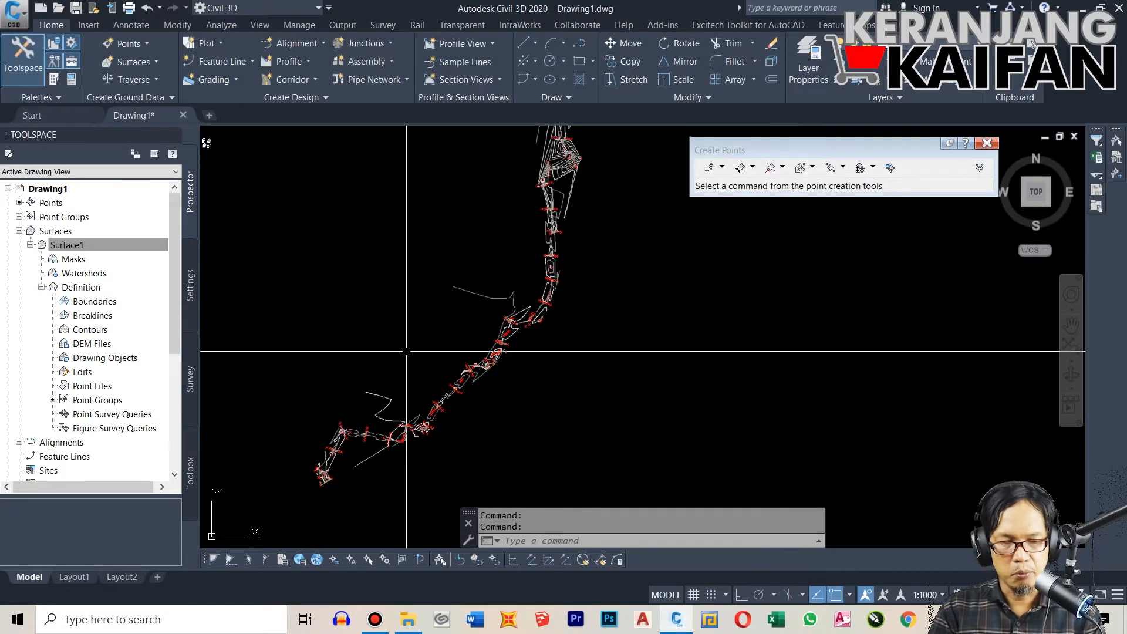
# - Examine the contours along the southwestern stretch of survey points, including stray lines extending beyond the surveyed strip
pyautogui.scroll(3, 446, 426)
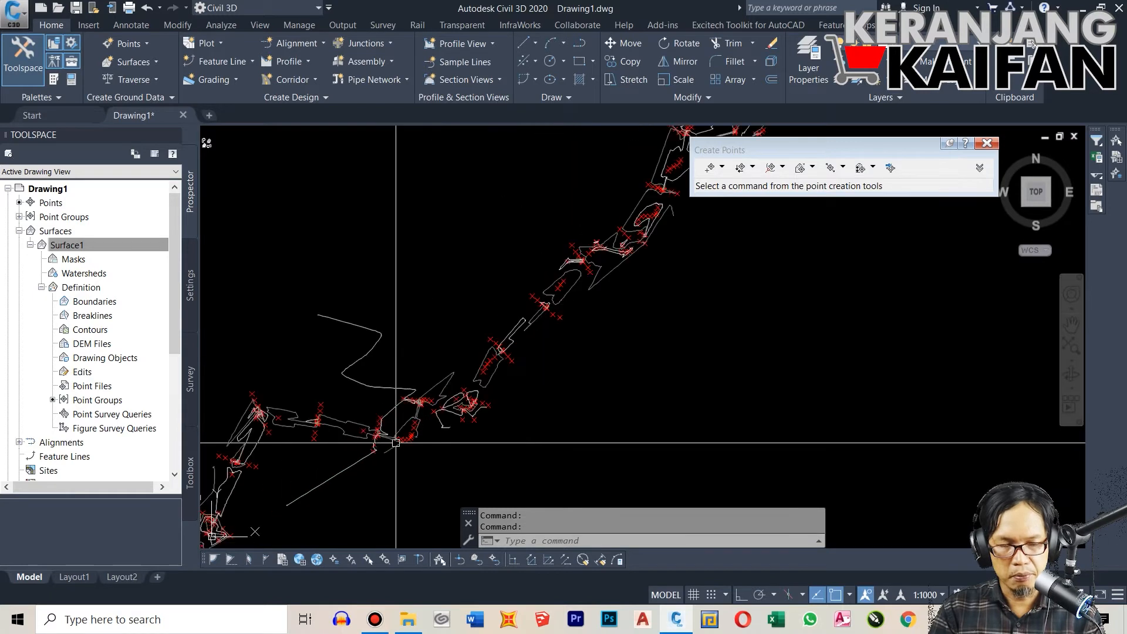
pyautogui.scroll(3, 448, 428)
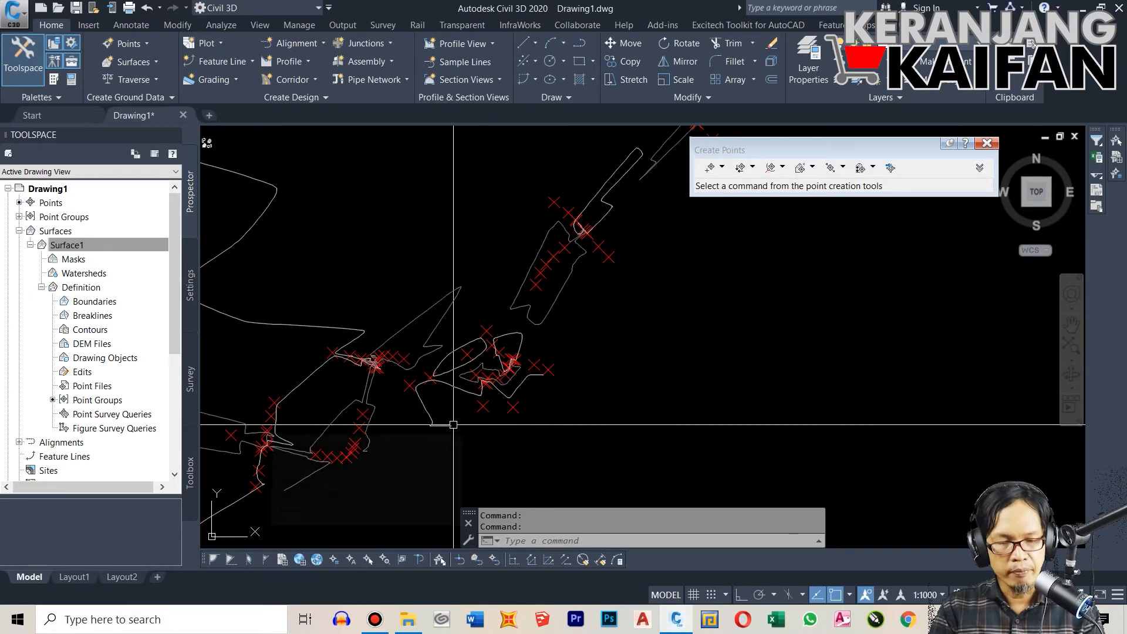
pyautogui.moveTo(453, 423)
pyautogui.scroll(-2, 571, 384)
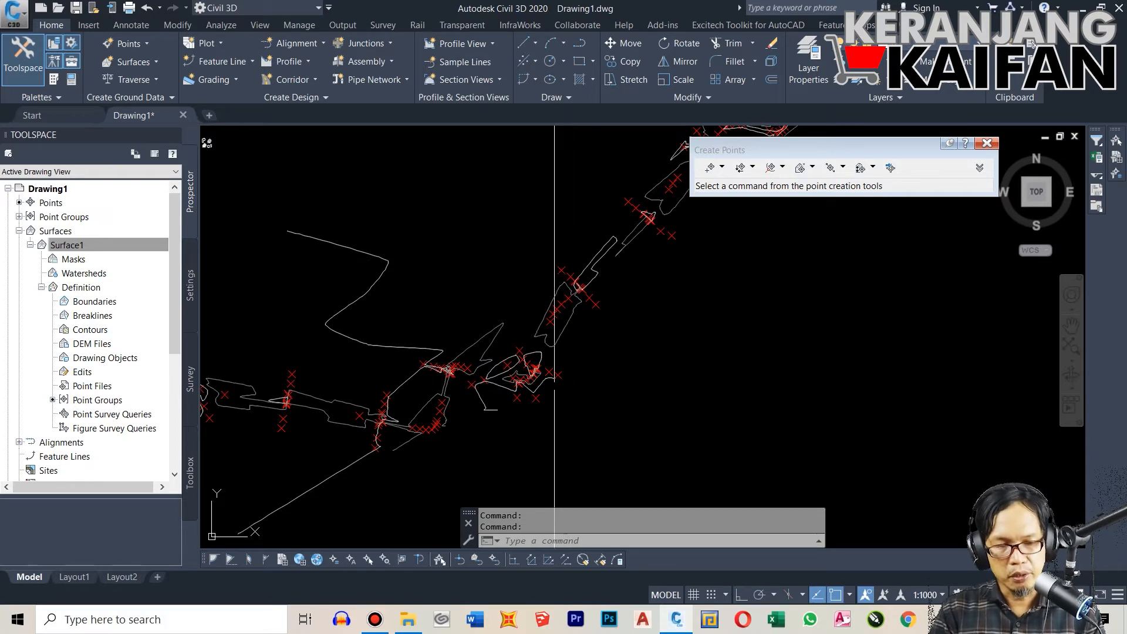
pyautogui.moveTo(571, 384)
pyautogui.mouseDown(button='middle')
pyautogui.moveTo(546, 344)
pyautogui.moveTo(572, 286)
pyautogui.mouseUp(button='middle')
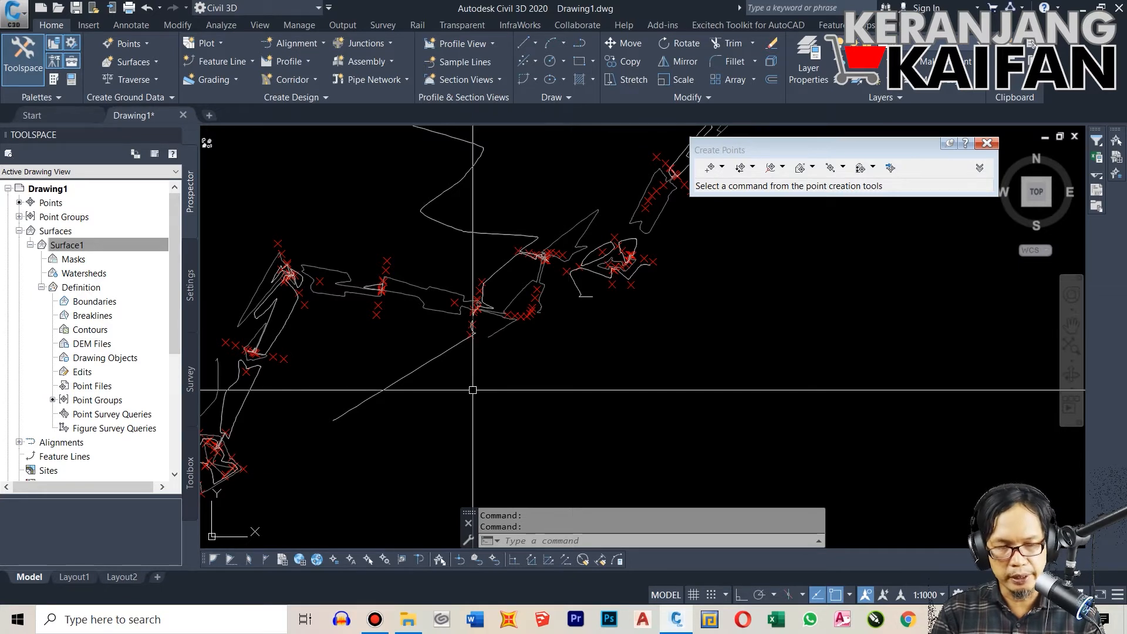
pyautogui.scroll(-2, 379, 346)
pyautogui.scroll(-2, 379, 345)
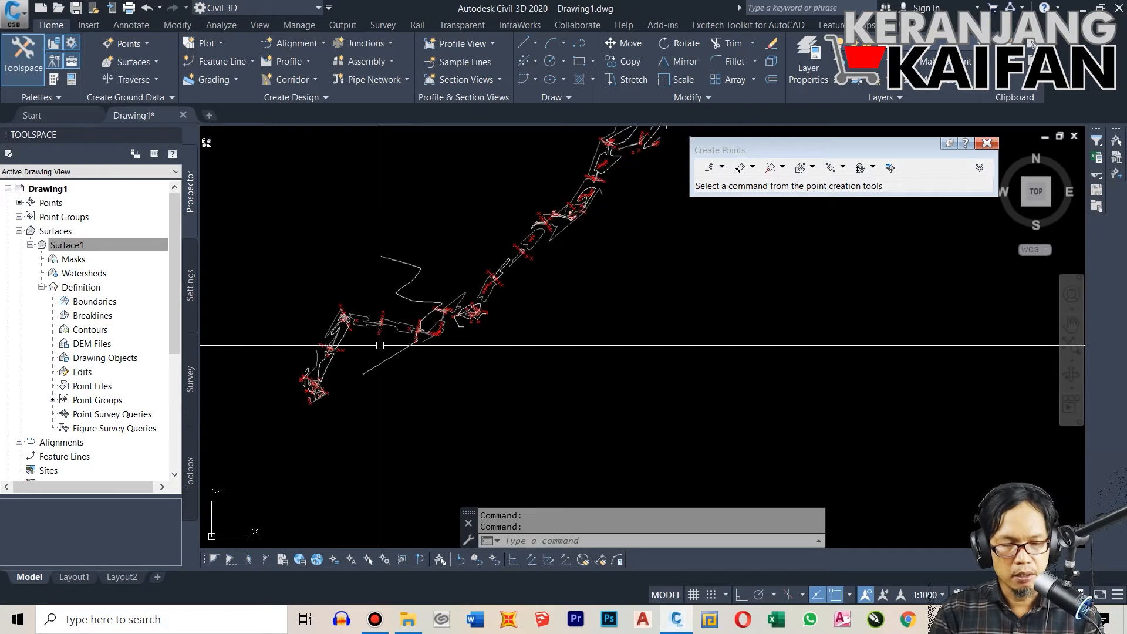
pyautogui.scroll(2, 333, 383)
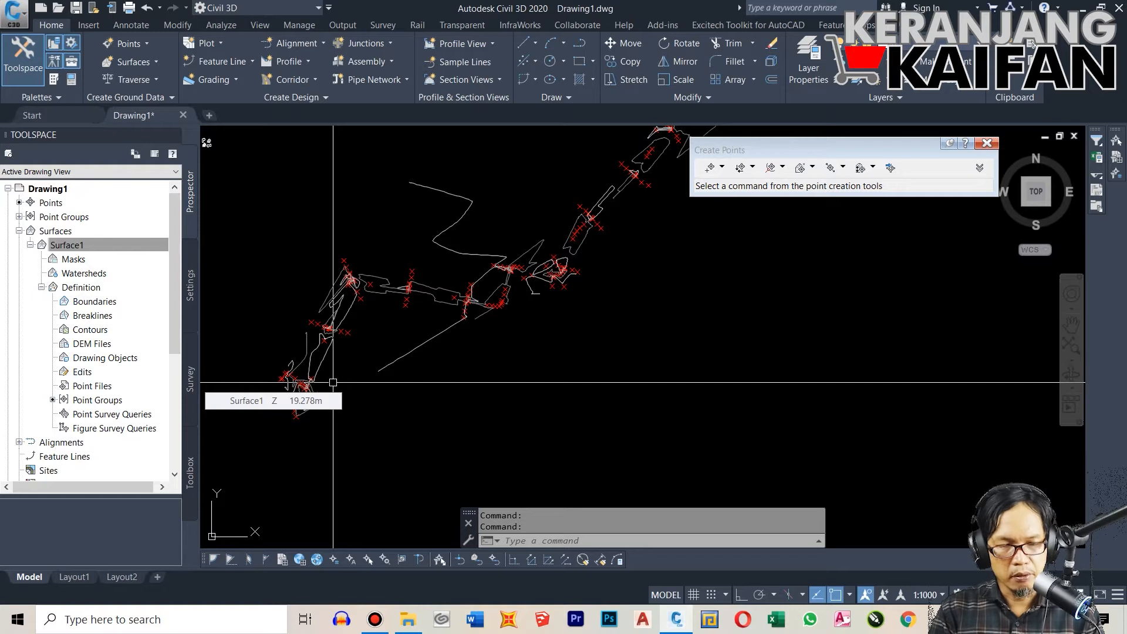
pyautogui.scroll(3, 274, 419)
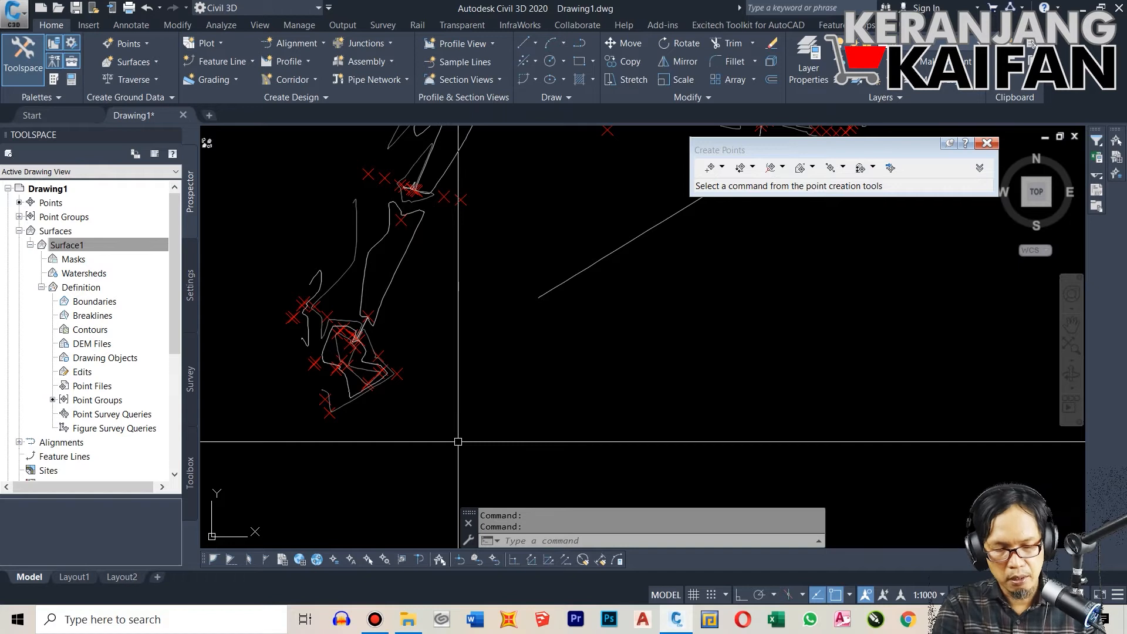
# - Start a polyline at the southwestern end of the survey points and run its first segment north to the bend in the strip
pyautogui.write('pl')
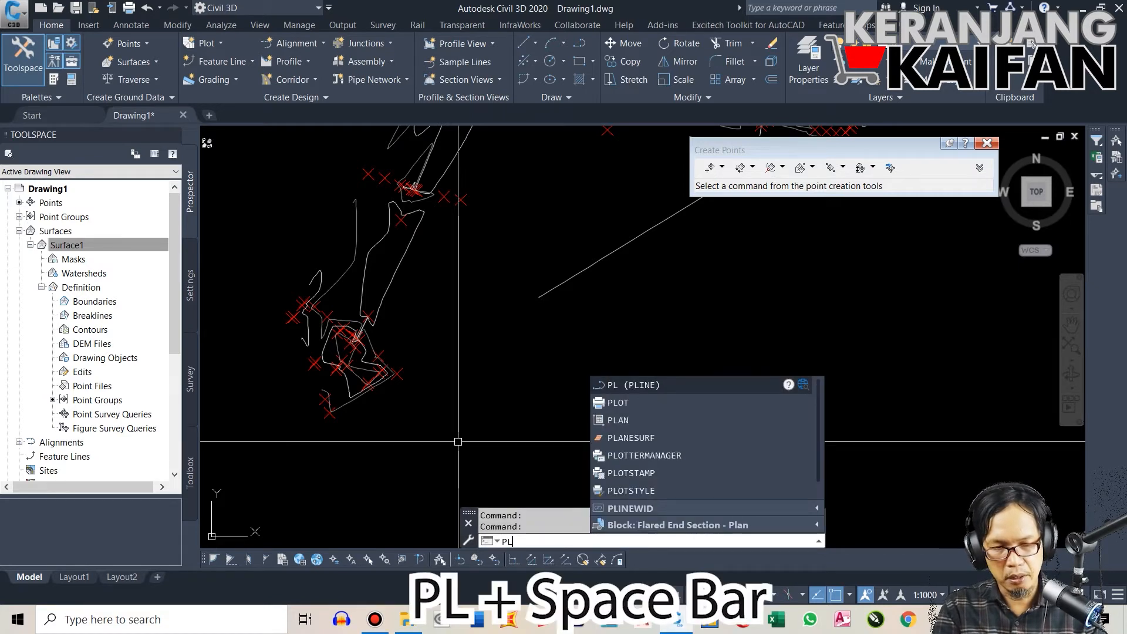
pyautogui.press('space')
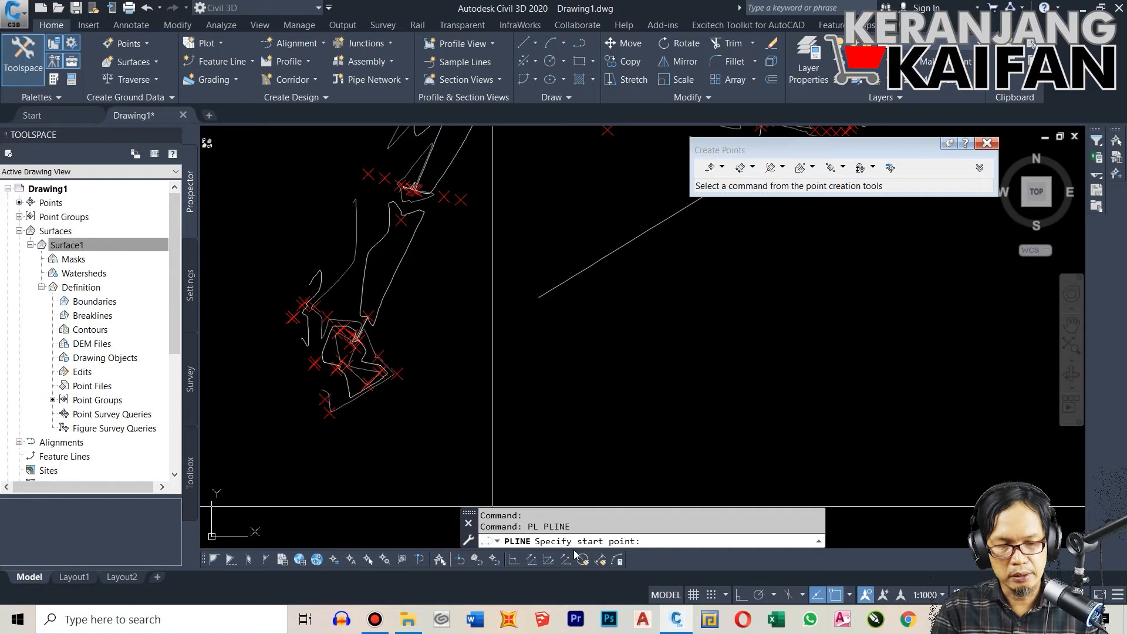
pyautogui.scroll(-2, 337, 387)
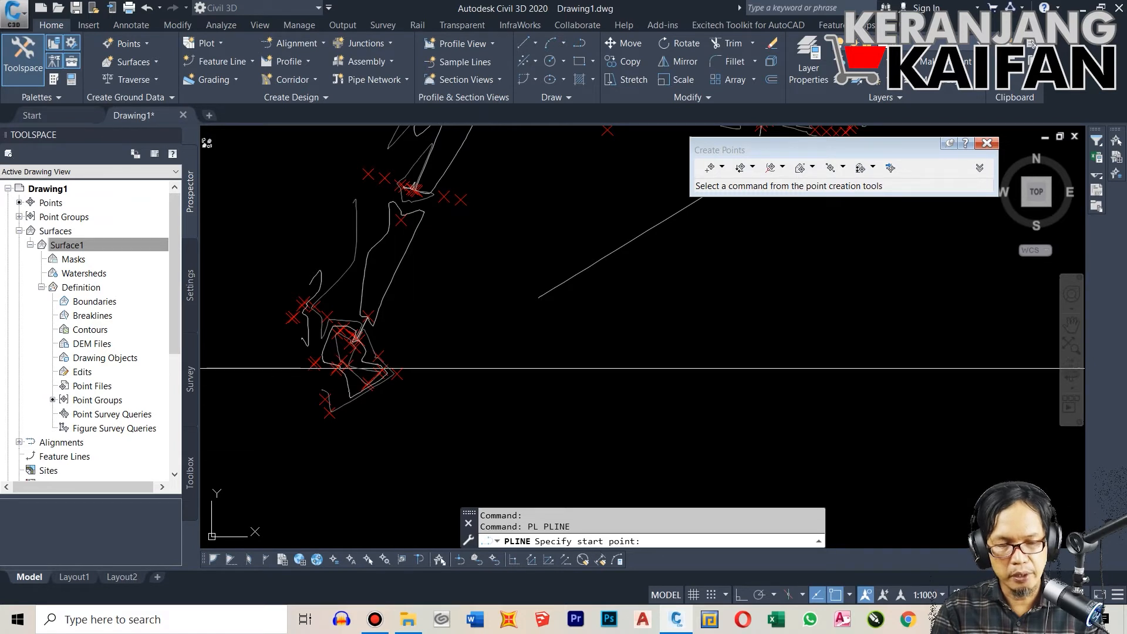
pyautogui.scroll(4, 317, 373)
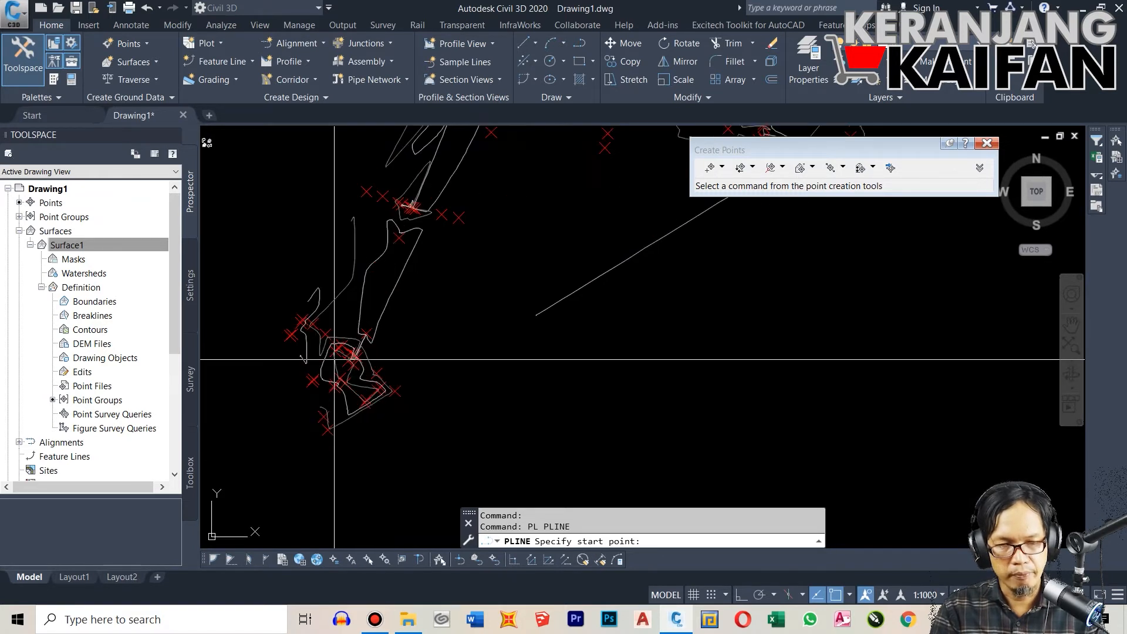
pyautogui.click(294, 371)
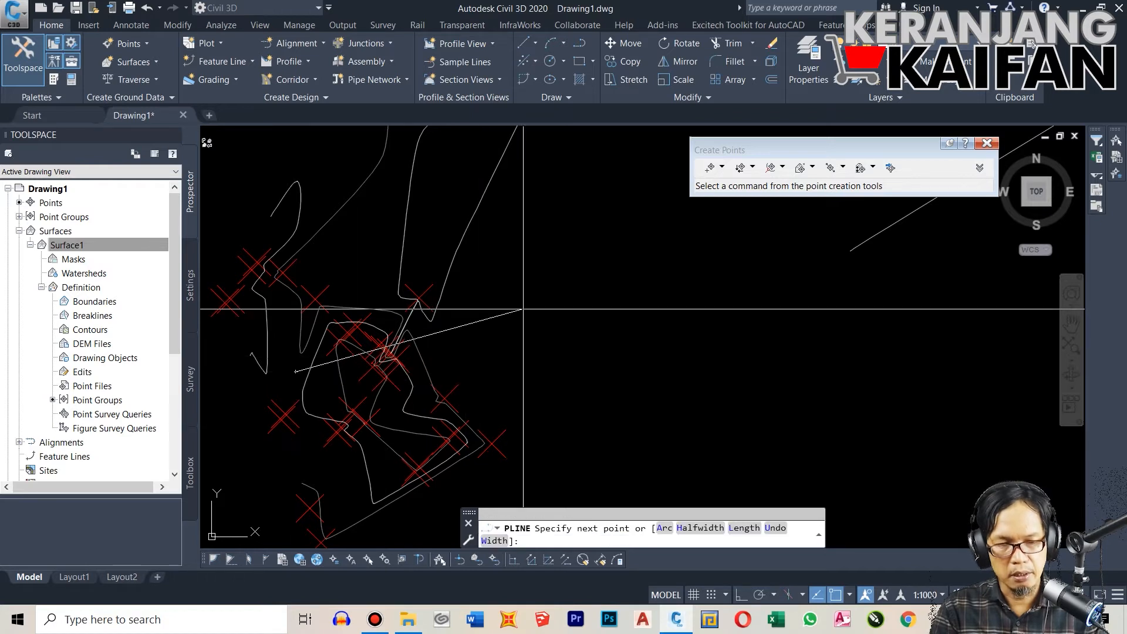
pyautogui.scroll(-3, 506, 317)
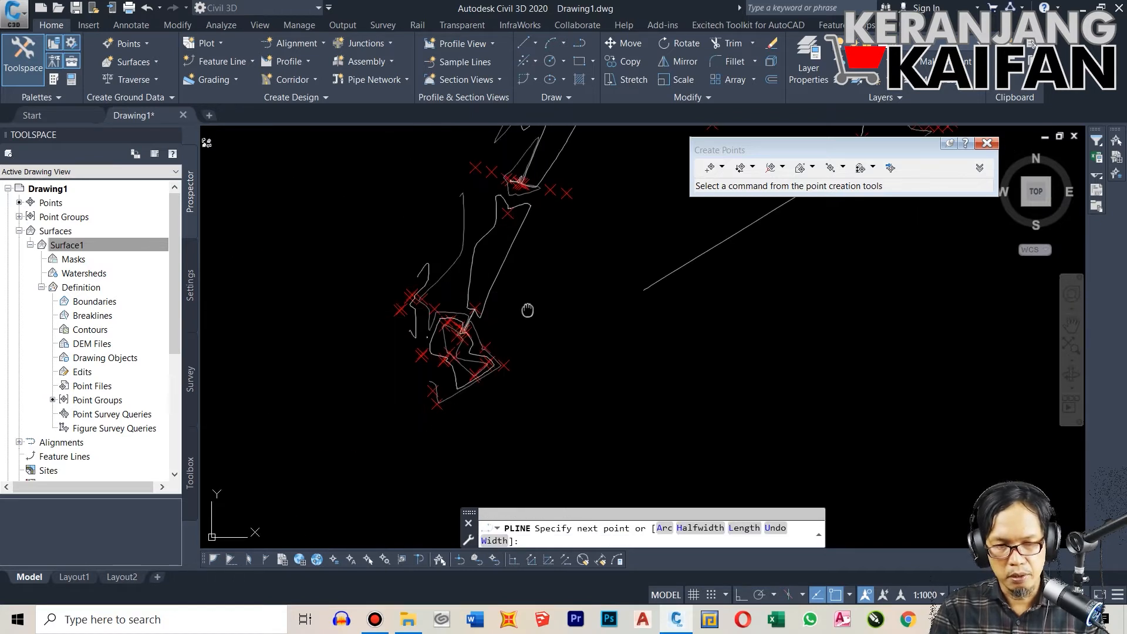
pyautogui.scroll(2, 452, 407)
pyautogui.moveTo(453, 408); pyautogui.dragTo(410, 497, button='middle')
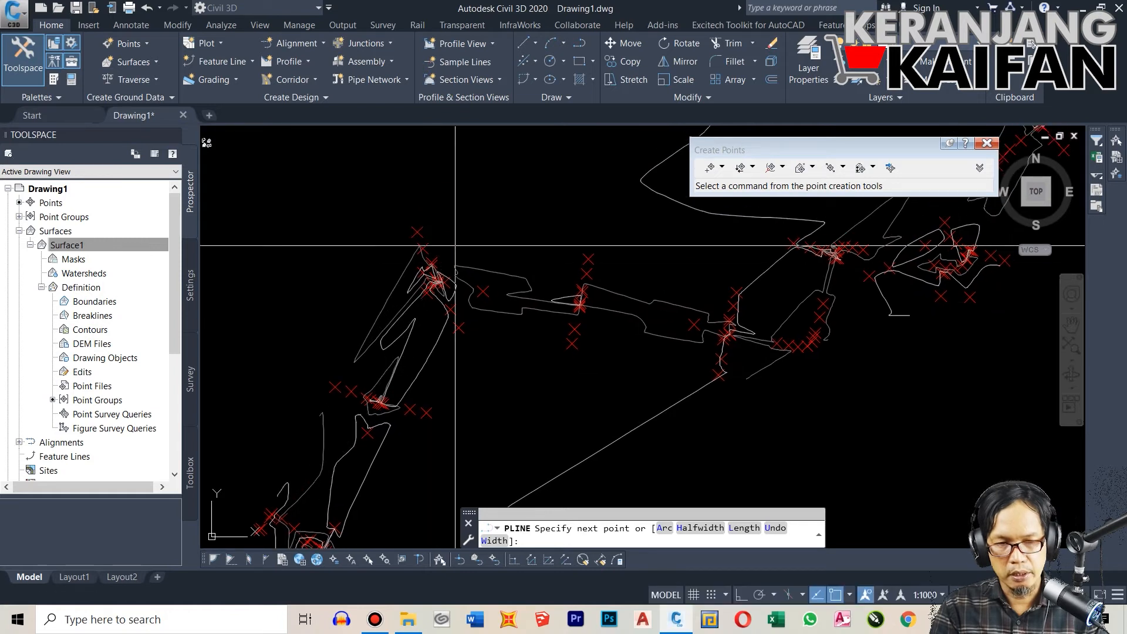
pyautogui.scroll(2, 438, 208)
pyautogui.scroll(4, 445, 305)
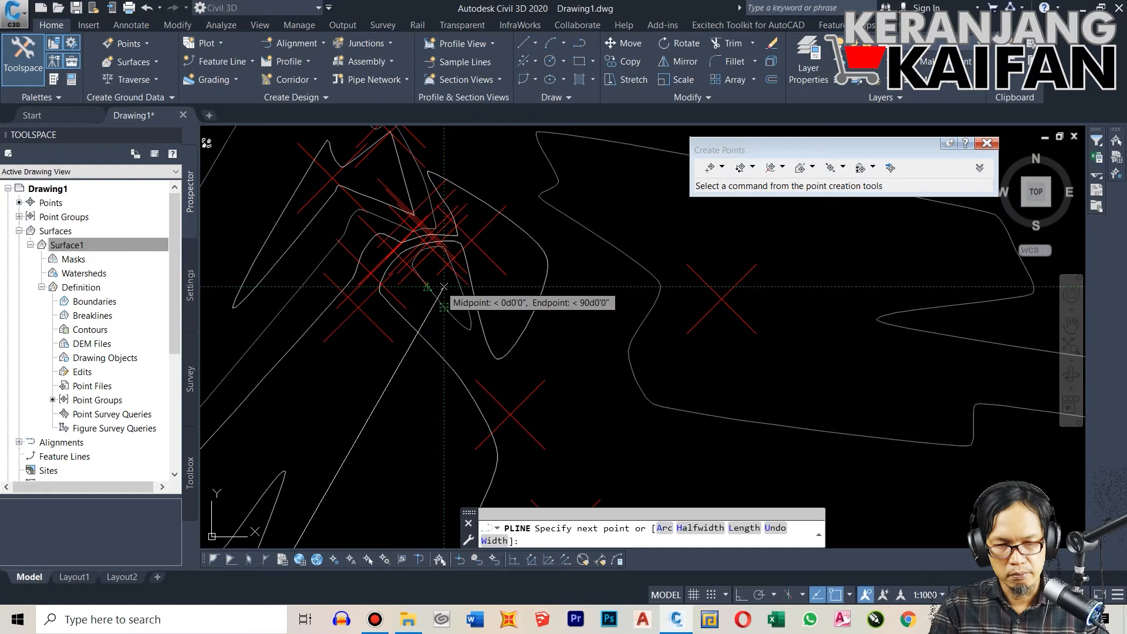
pyautogui.click(441, 287)
# - Continue the polyline east along the survey strip to the bend where the points turn northeast
pyautogui.scroll(-6, 280, 255)
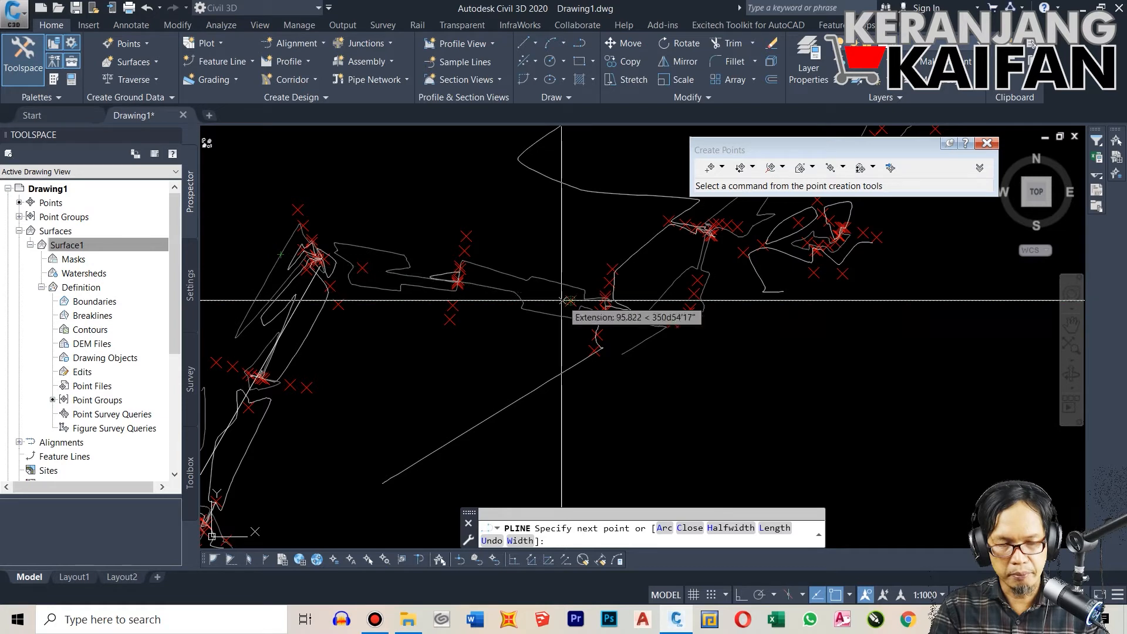
pyautogui.scroll(2, 561, 300)
pyautogui.scroll(2, 562, 300)
pyautogui.scroll(-2, 646, 311)
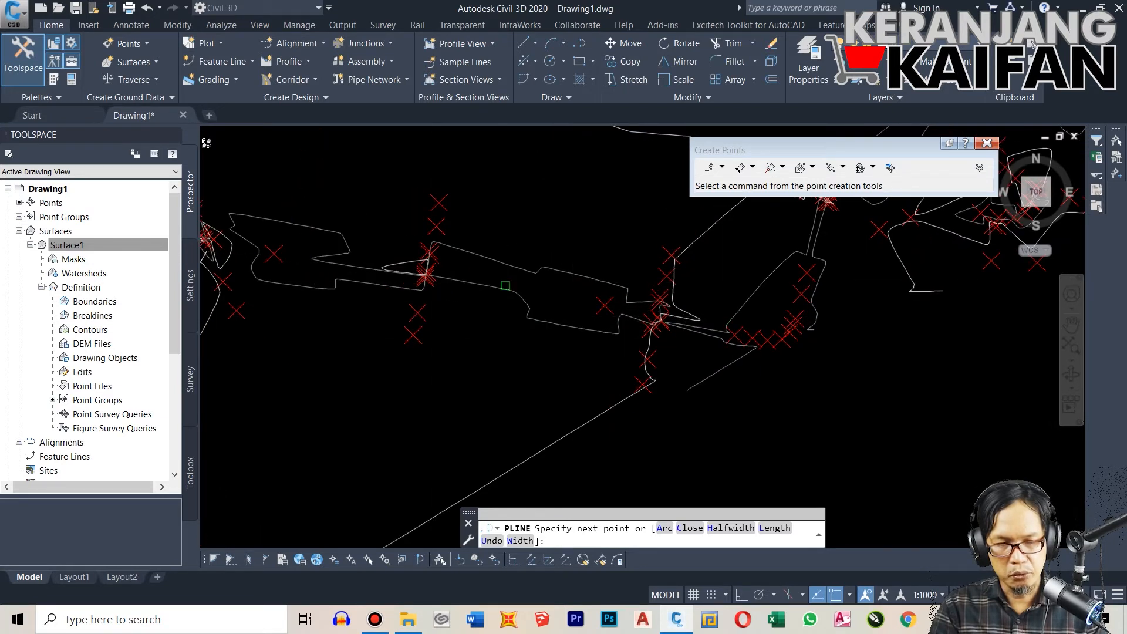
pyautogui.scroll(-2, 517, 292)
pyautogui.scroll(2, 682, 305)
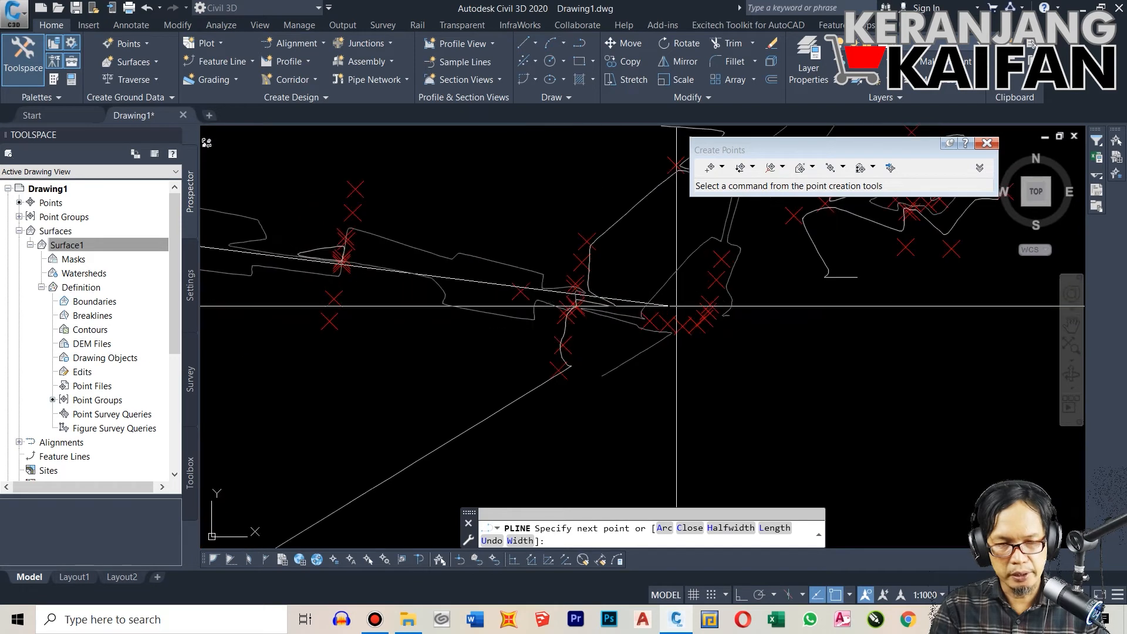
pyautogui.scroll(-3, 682, 306)
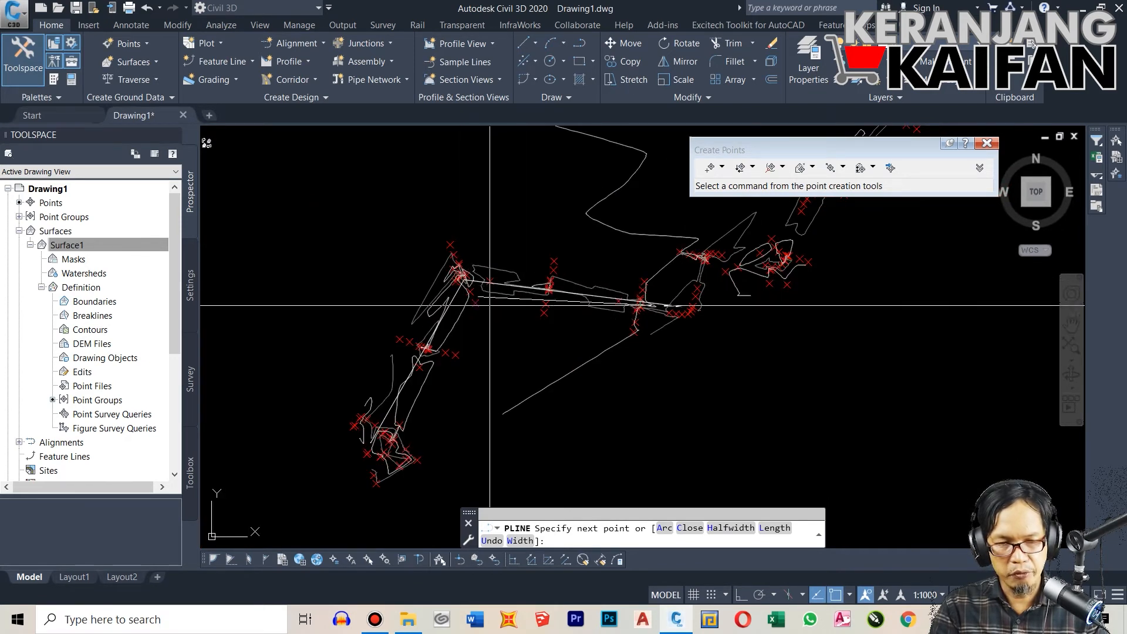
# - Extend the polyline northeast along the survey strip to the contours near the next bend and finish it there
pyautogui.moveTo(616, 344)
pyautogui.mouseDown(button='middle')
pyautogui.moveTo(582, 408)
pyautogui.moveTo(352, 543)
pyautogui.mouseUp(button='middle')
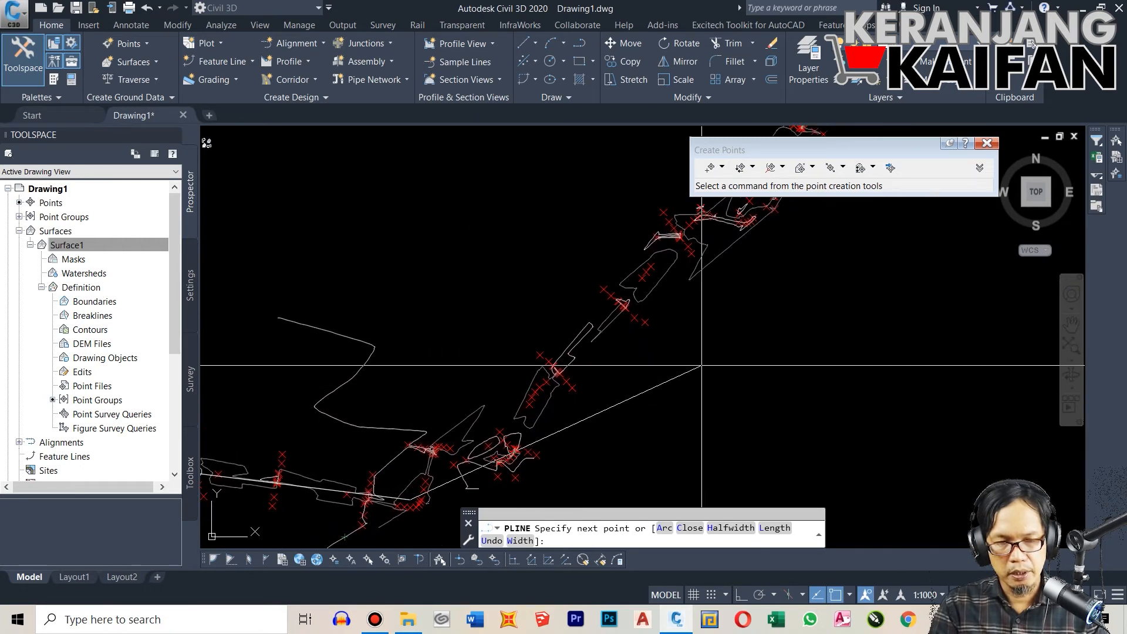
pyautogui.scroll(3, 683, 382)
pyautogui.moveTo(458, 464); pyautogui.dragTo(500, 383, button='middle')
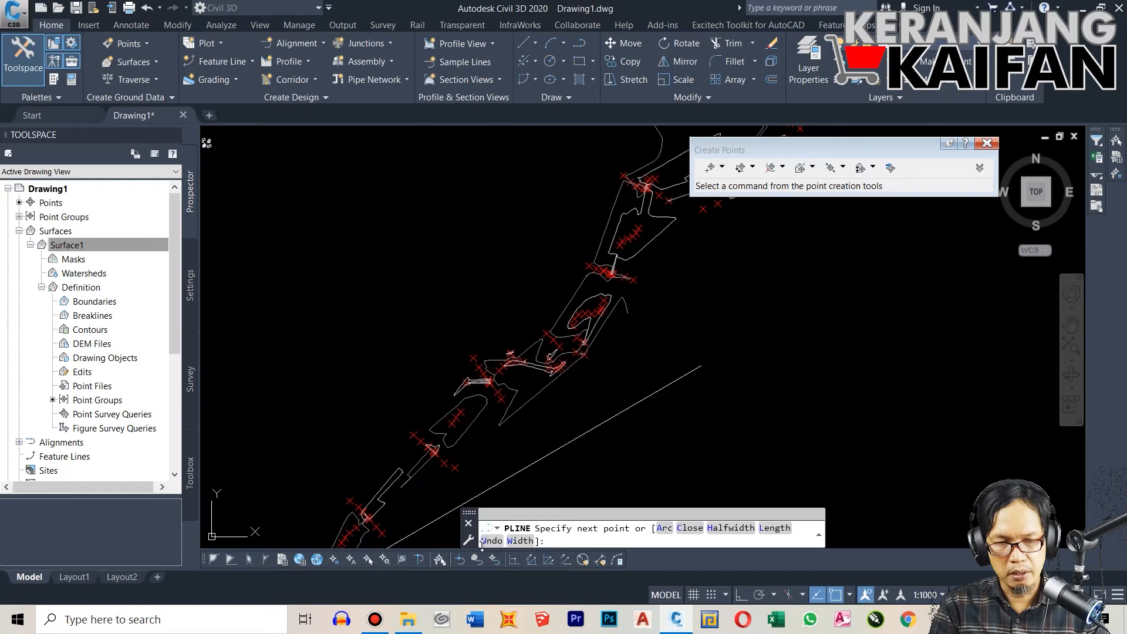
pyautogui.scroll(2, 523, 377)
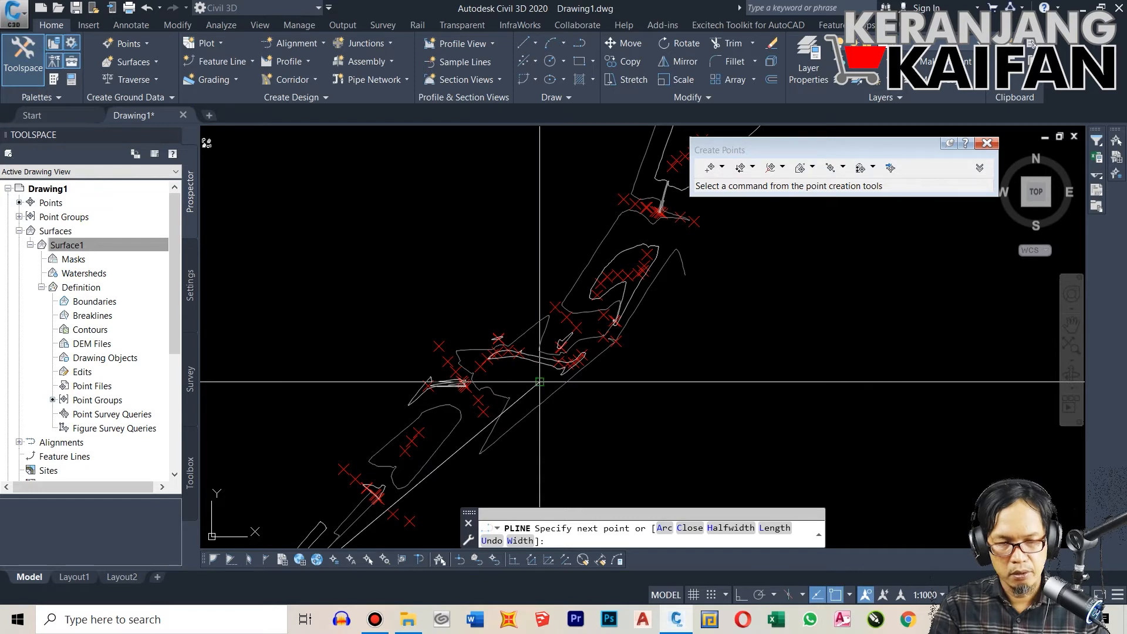
pyautogui.scroll(-2, 536, 387)
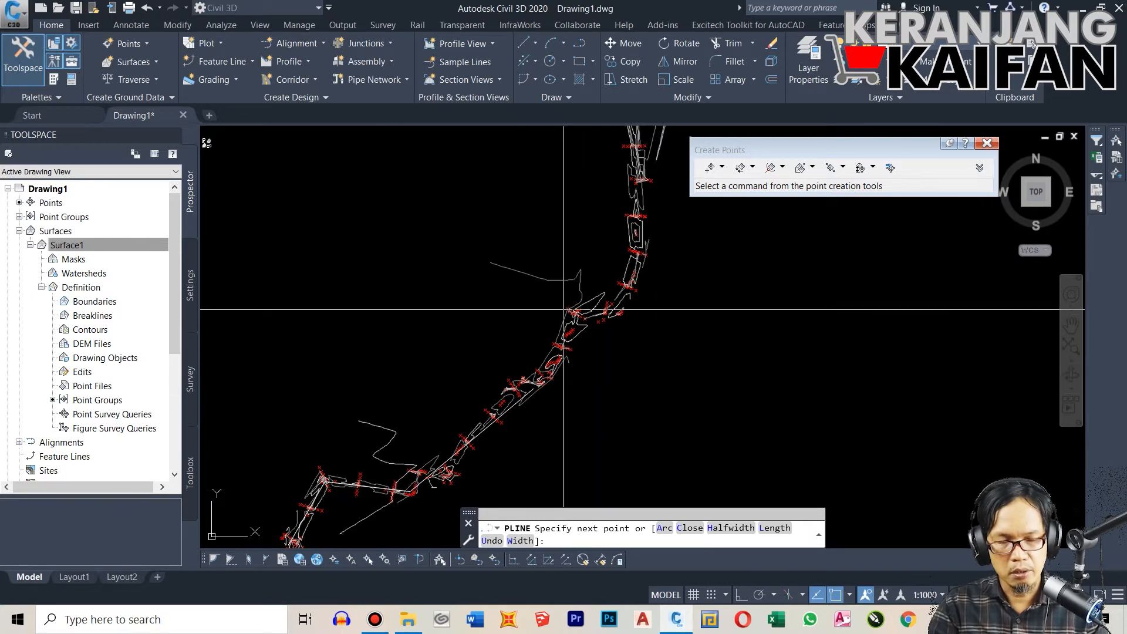
pyautogui.scroll(2, 576, 297)
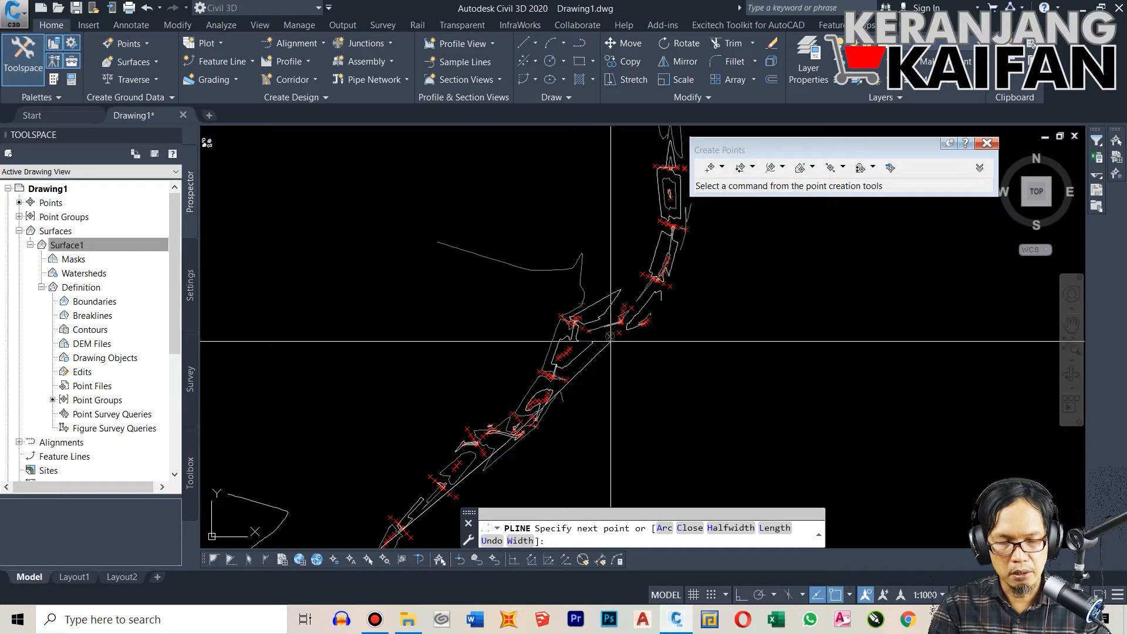
pyautogui.scroll(2, 603, 336)
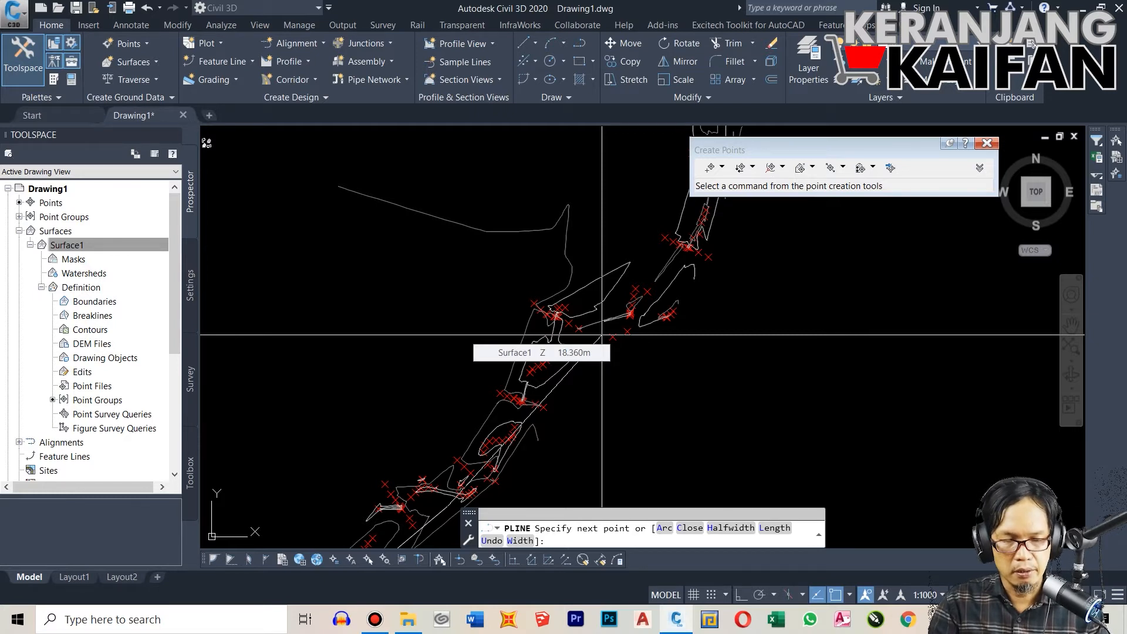
pyautogui.scroll(4, 603, 287)
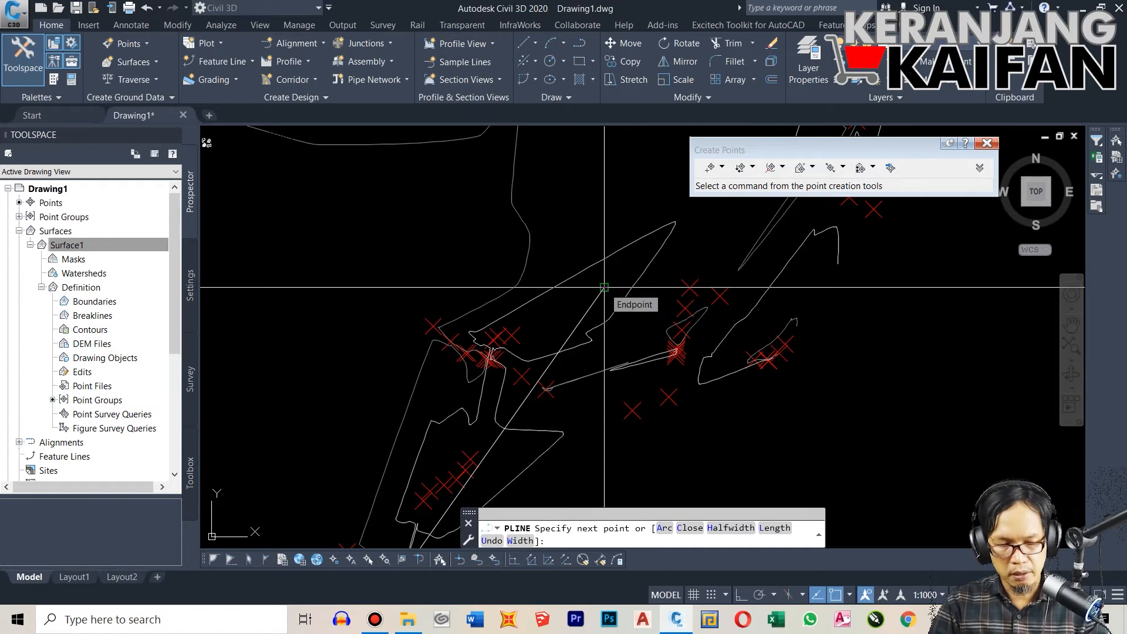
pyautogui.click(604, 287)
pyautogui.scroll(-4, 554, 271)
pyautogui.scroll(-4, 659, 301)
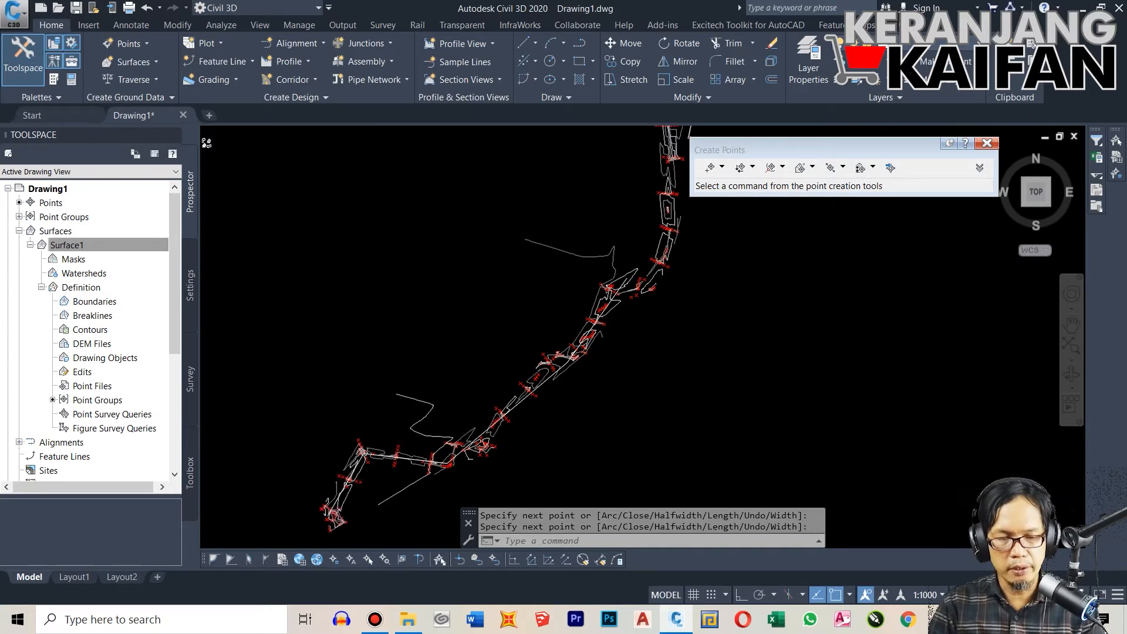
# - Create an alignment from objects using the drawn polyline, accepting its default direction
pyautogui.scroll(4, 364, 496)
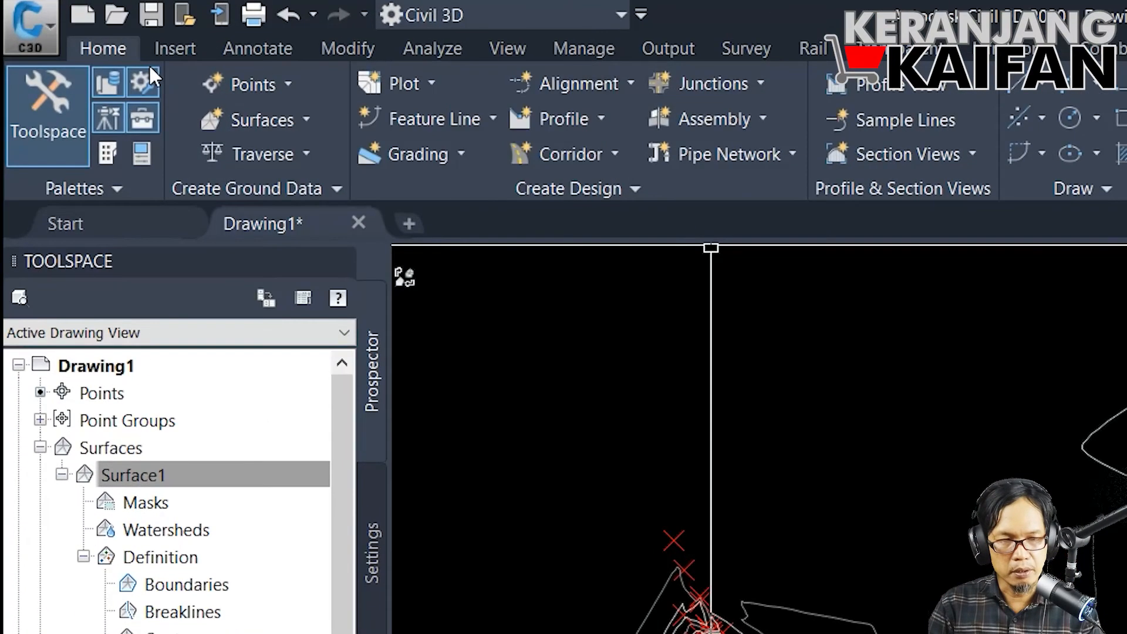
pyautogui.click(582, 82)
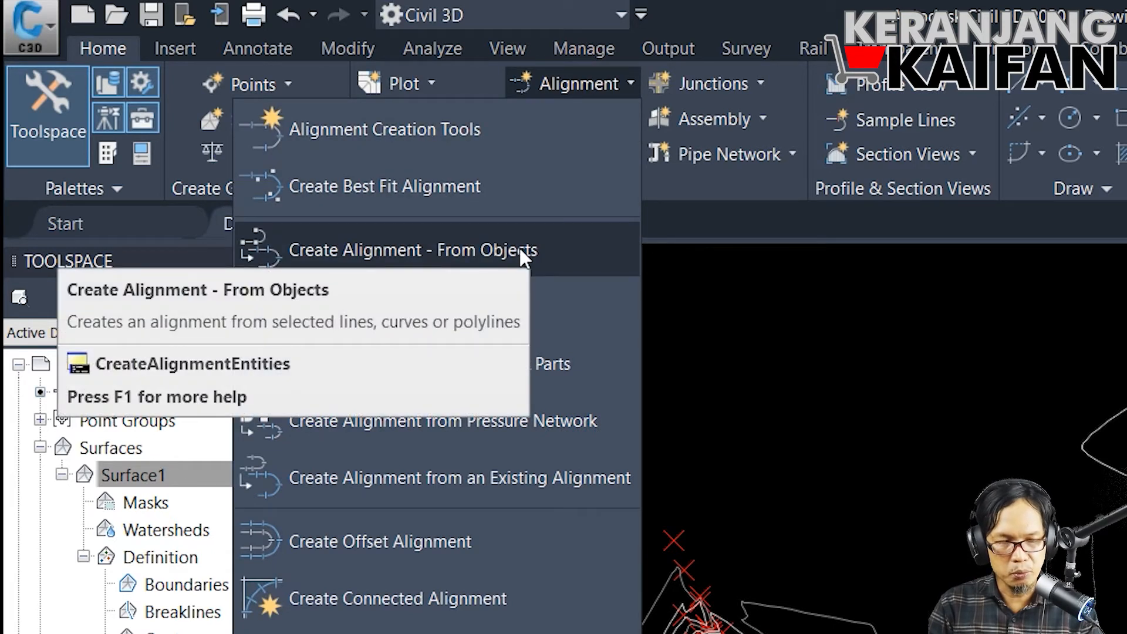
pyautogui.click(544, 252)
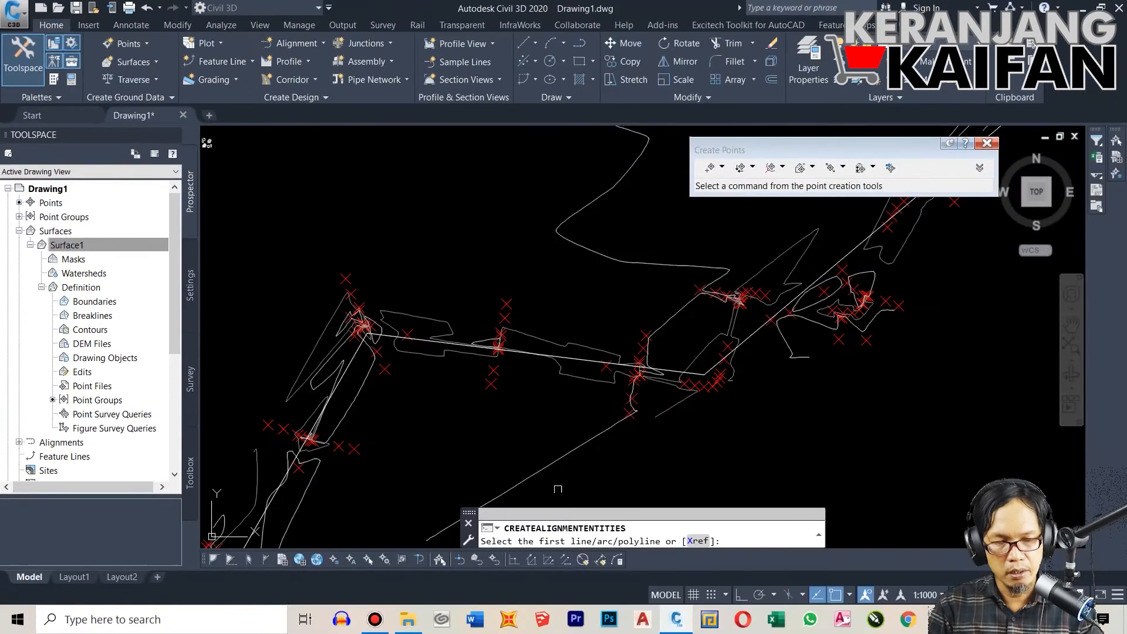
pyautogui.scroll(-4, 387, 356)
pyautogui.moveTo(508, 355)
pyautogui.mouseDown(button='middle')
pyautogui.moveTo(426, 418)
pyautogui.moveTo(445, 407)
pyautogui.mouseUp(button='middle')
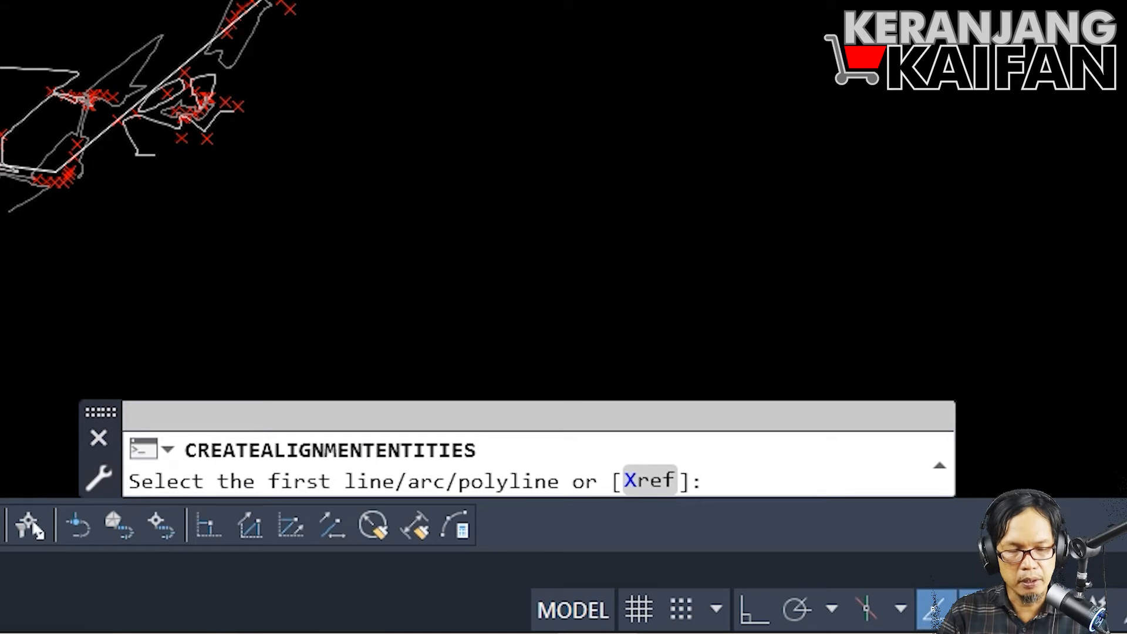
pyautogui.scroll(4, 283, 489)
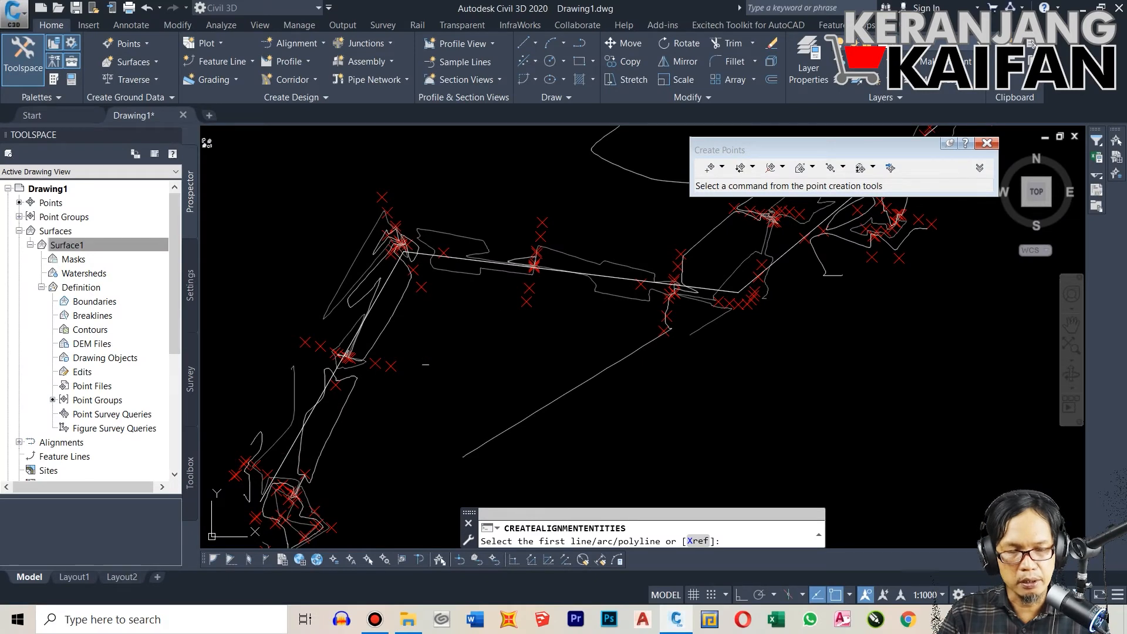
pyautogui.click(288, 452)
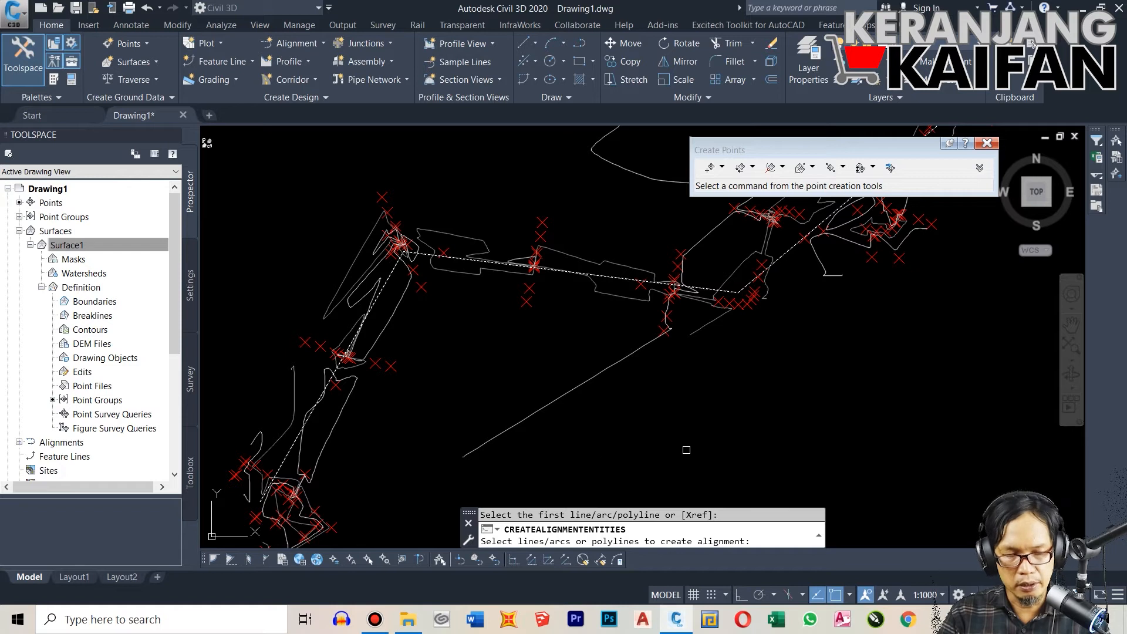
pyautogui.press('Return')
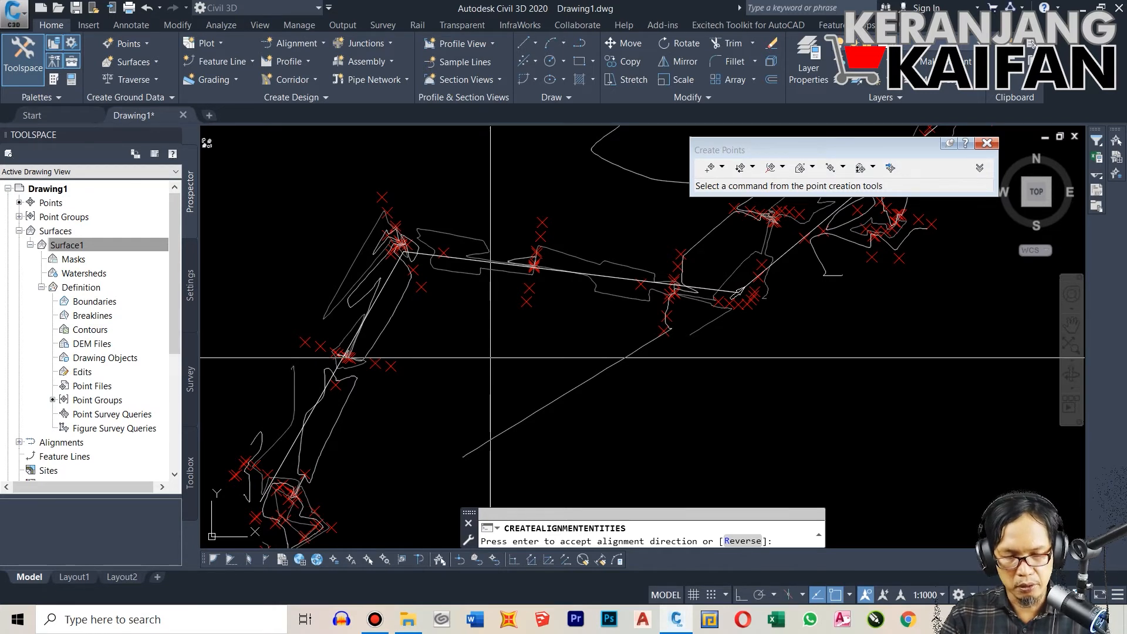
pyautogui.press('Return')
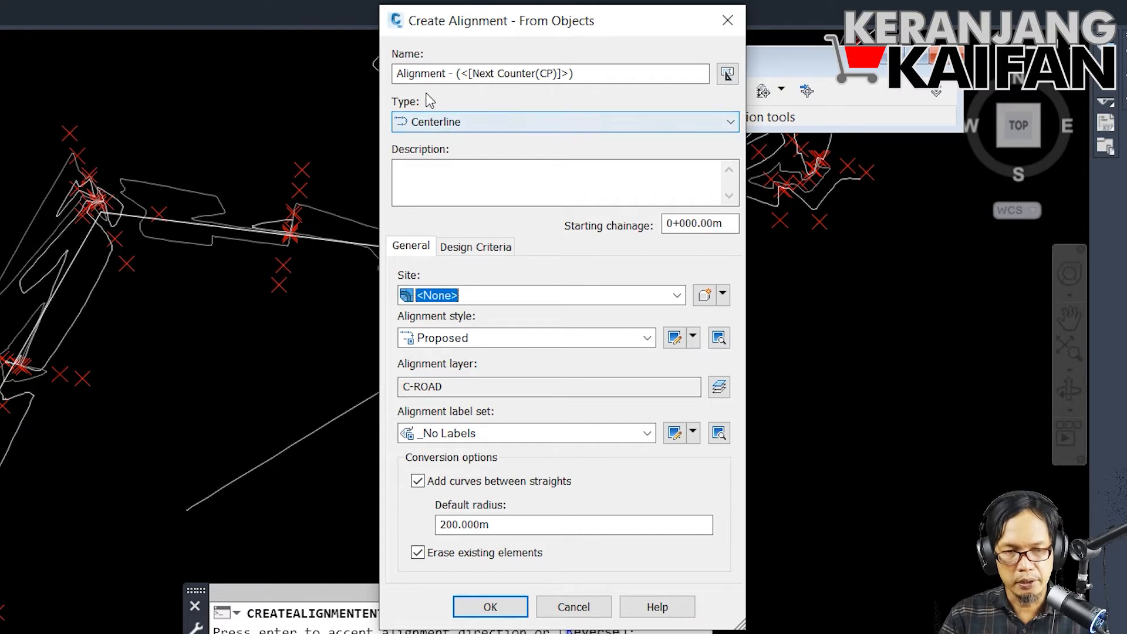
# - Name the new alignment "Alignment - COBA"
pyautogui.click(596, 68)
pyautogui.moveTo(617, 69); pyautogui.dragTo(469, 73)
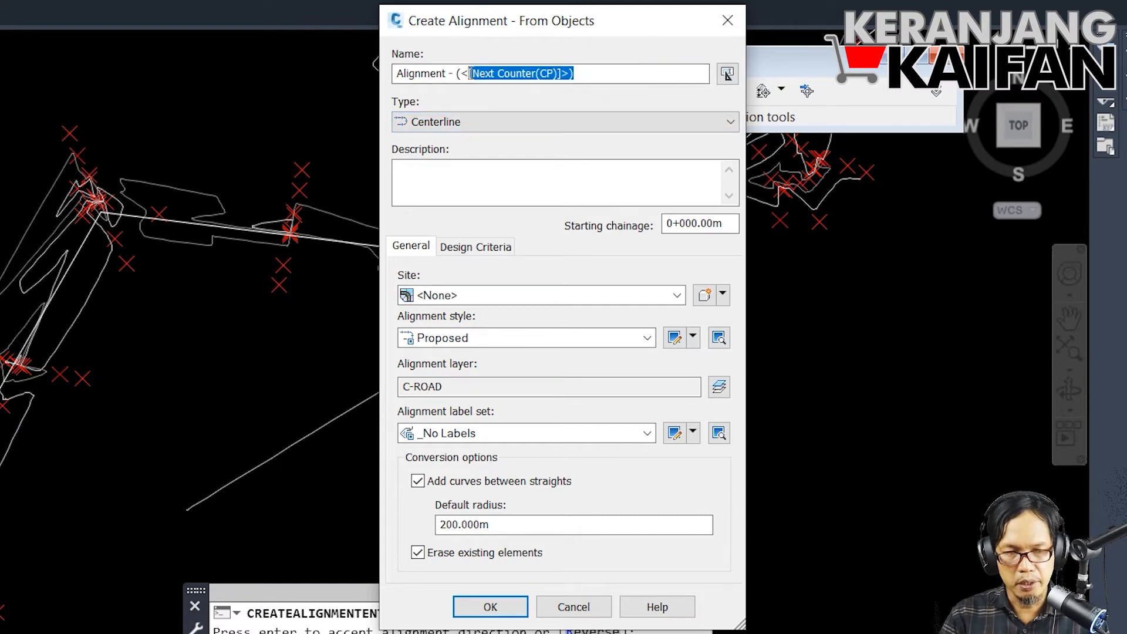
pyautogui.press('BackSpace')
pyautogui.write('COBA')
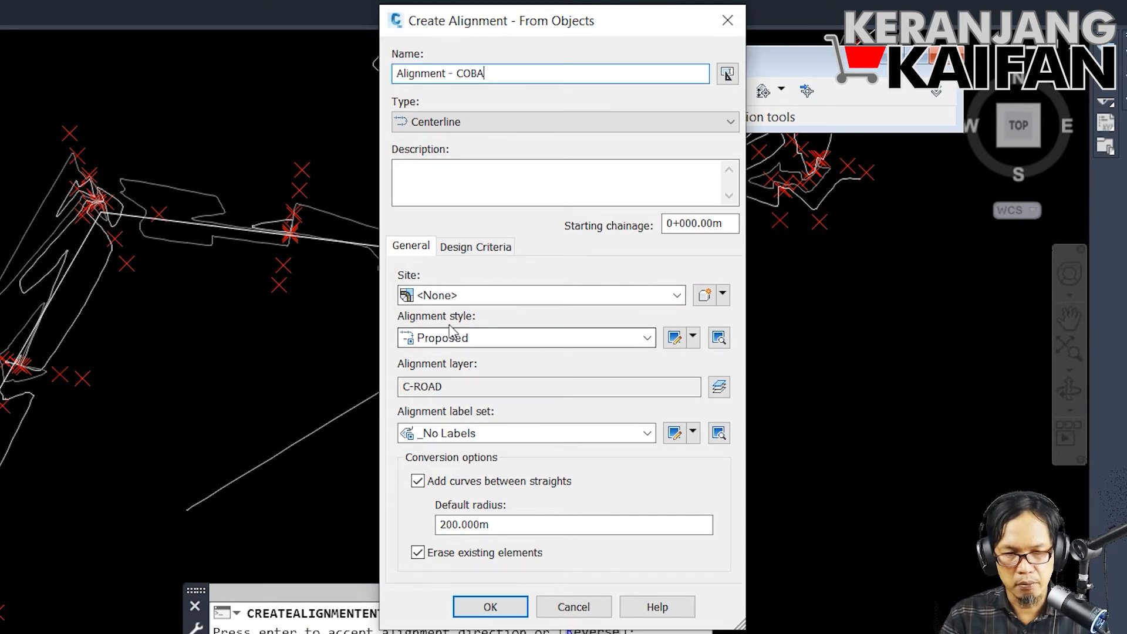
# - Keep the Proposed alignment style and set the alignment label set to Major Minor and Geometry Points
pyautogui.click(647, 339)
pyautogui.click(647, 339)
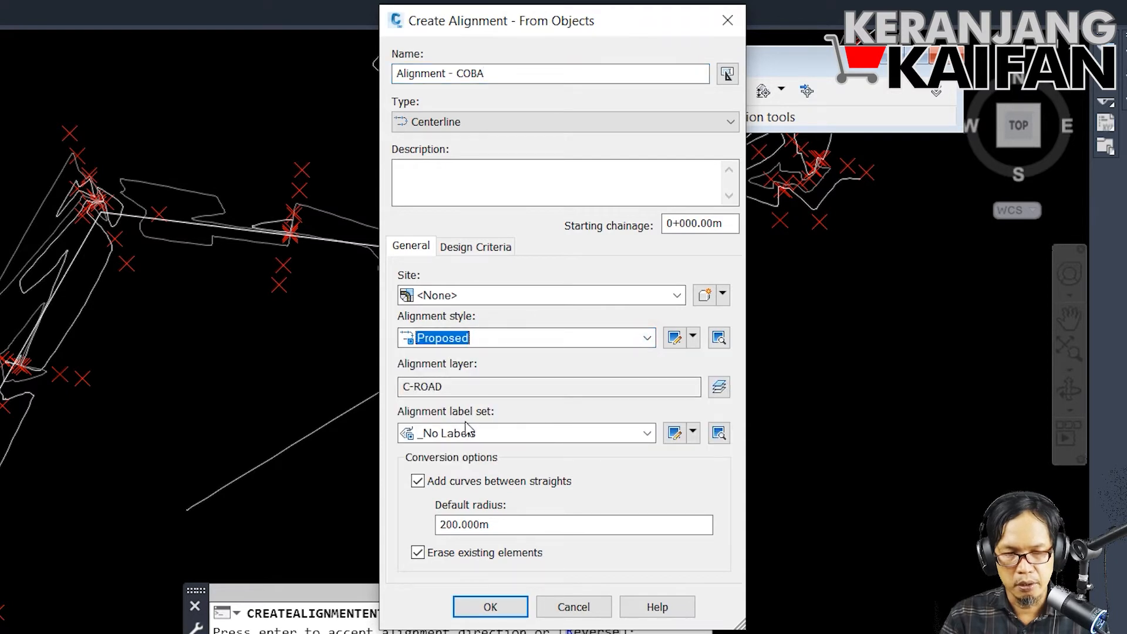
pyautogui.click(648, 433)
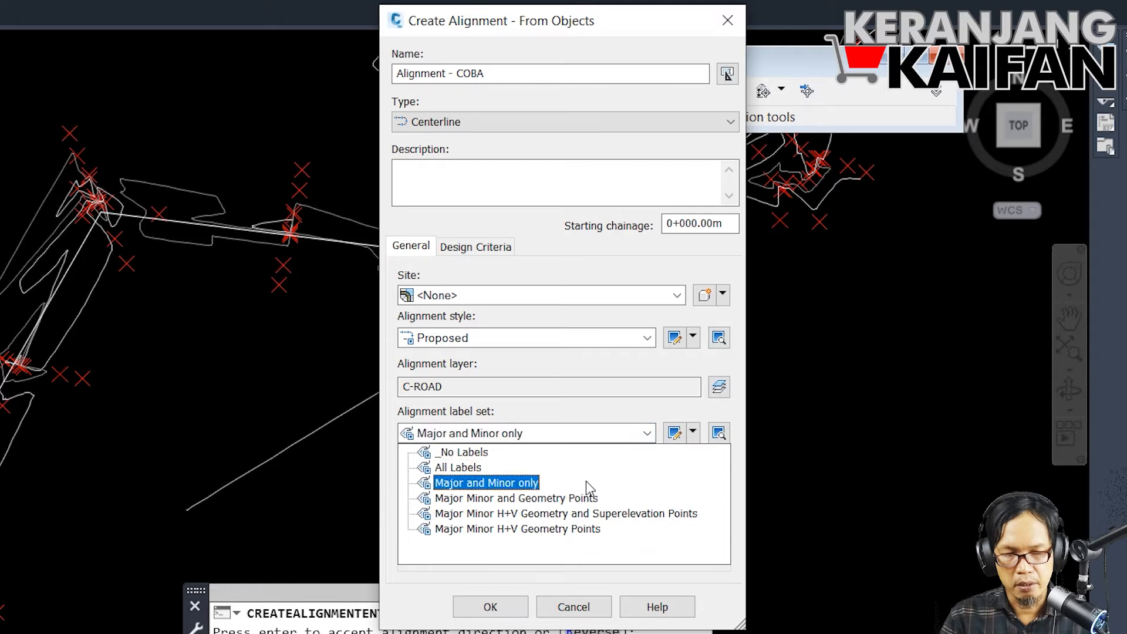
pyautogui.click(583, 499)
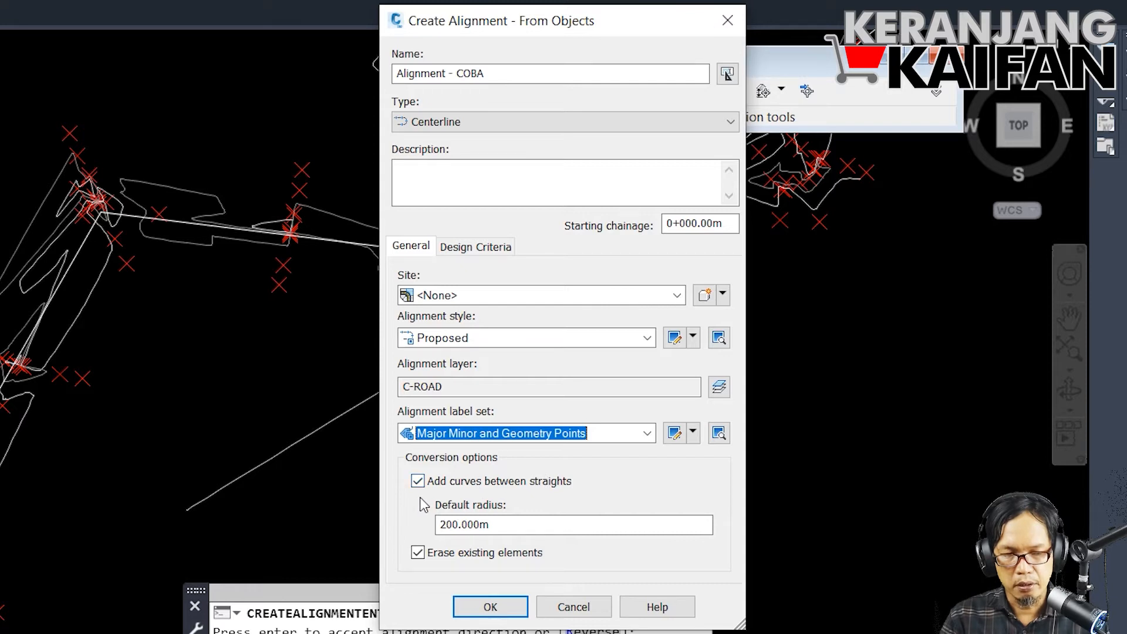
# - Turn off adding curves between straights and open the alignment's design criteria settings
pyautogui.click(418, 482)
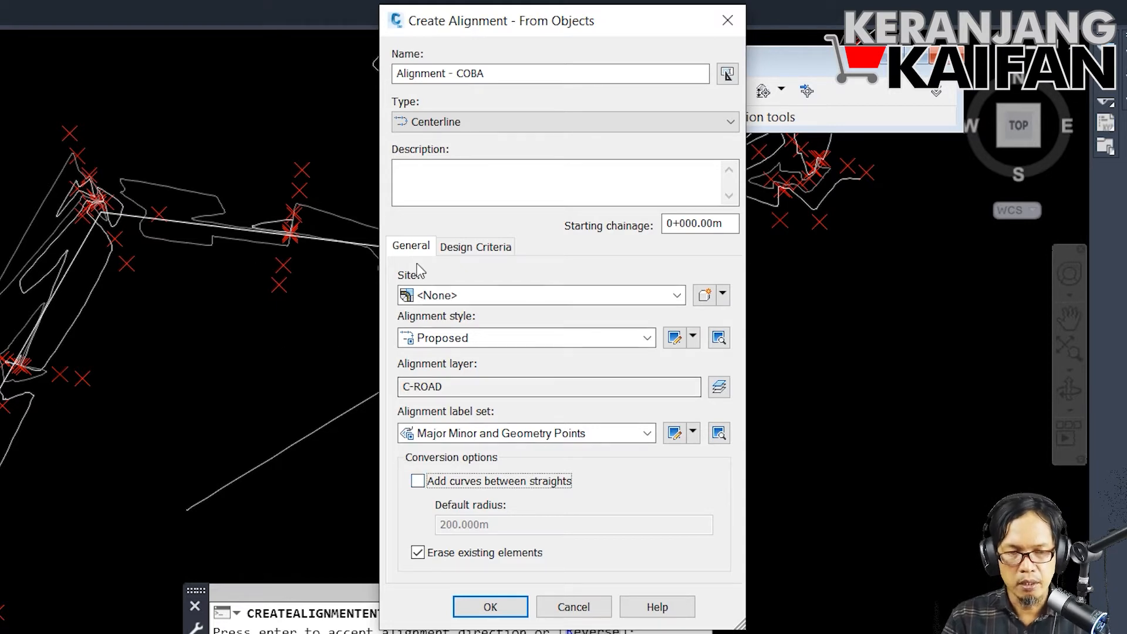
pyautogui.click(454, 252)
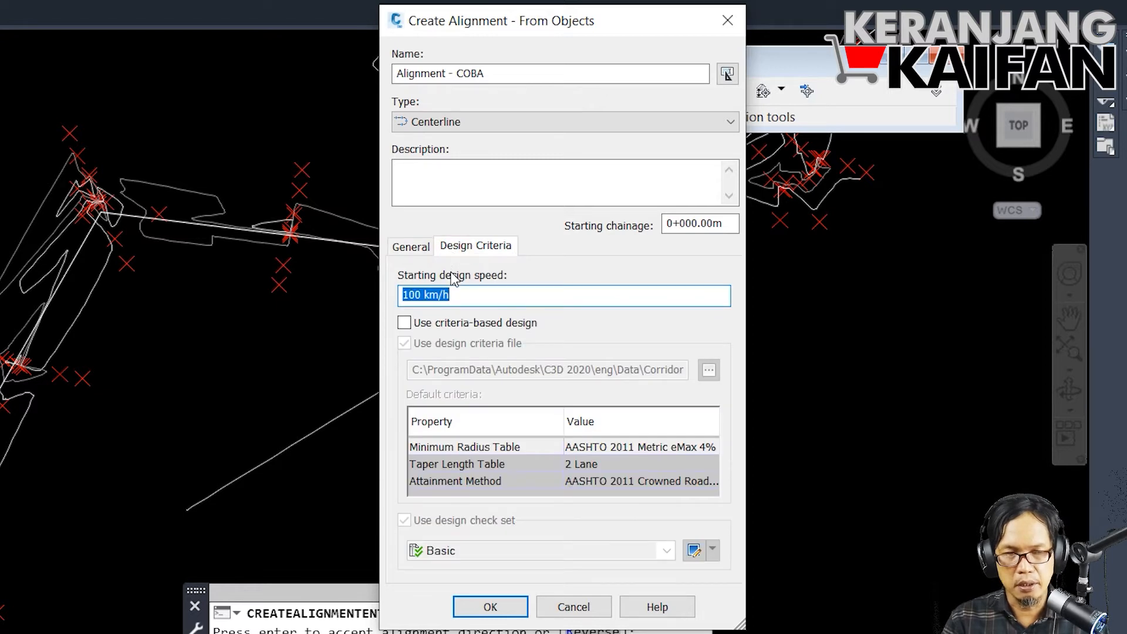
# - Set the starting design speed to 80 km/h and create the alignment with the remaining settings as they are
pyautogui.click(420, 295)
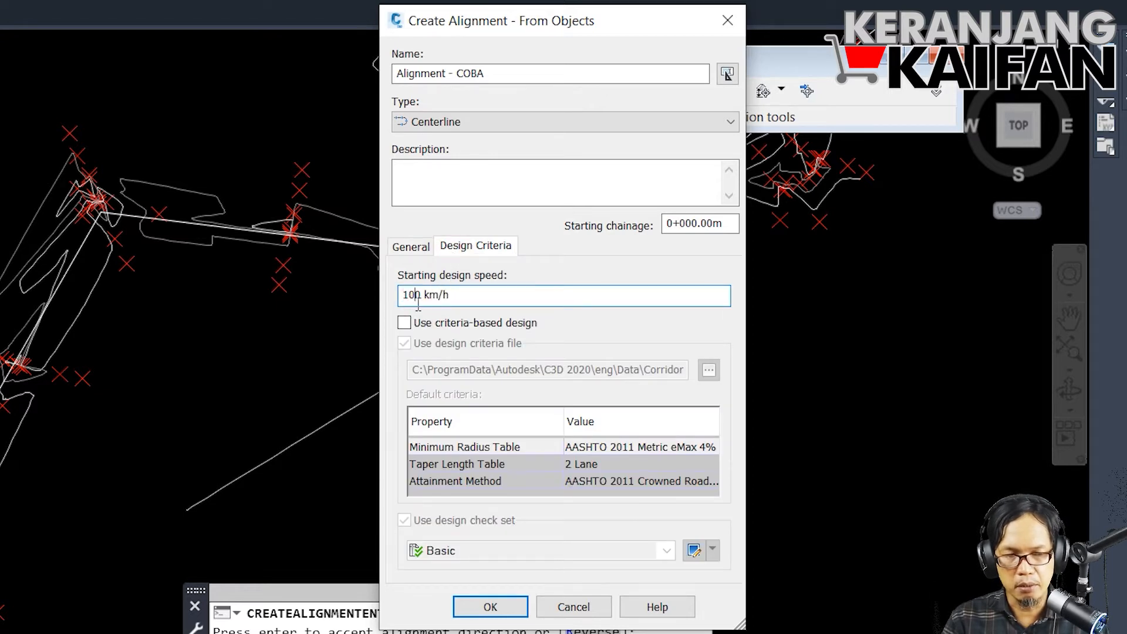
pyautogui.press('BackSpace')
pyautogui.press('BackSpace')
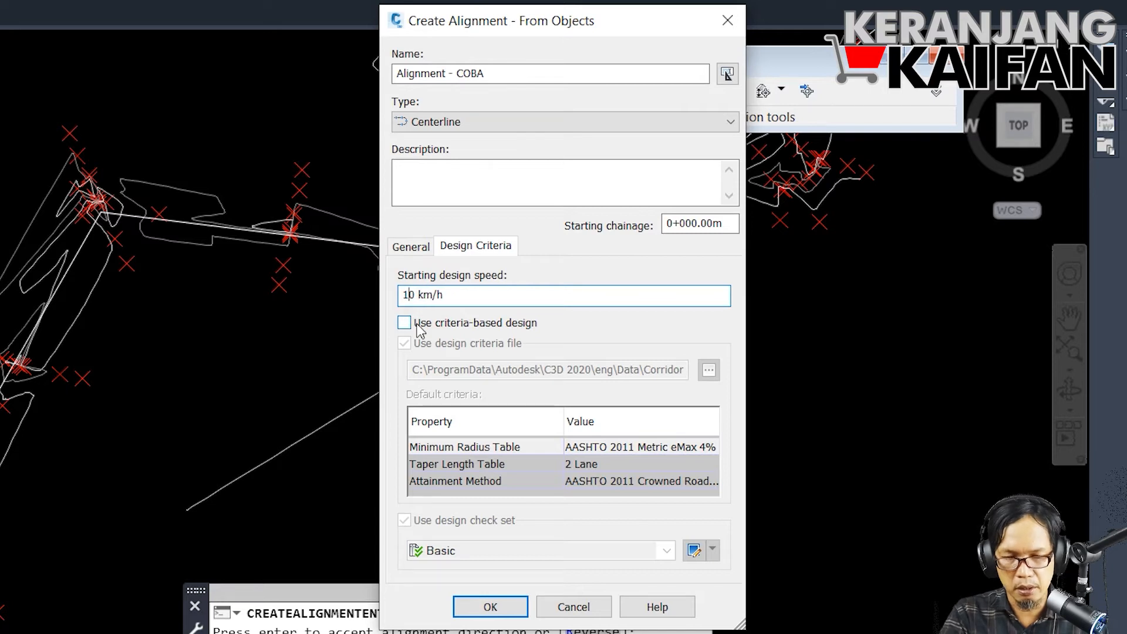
pyautogui.write('0')
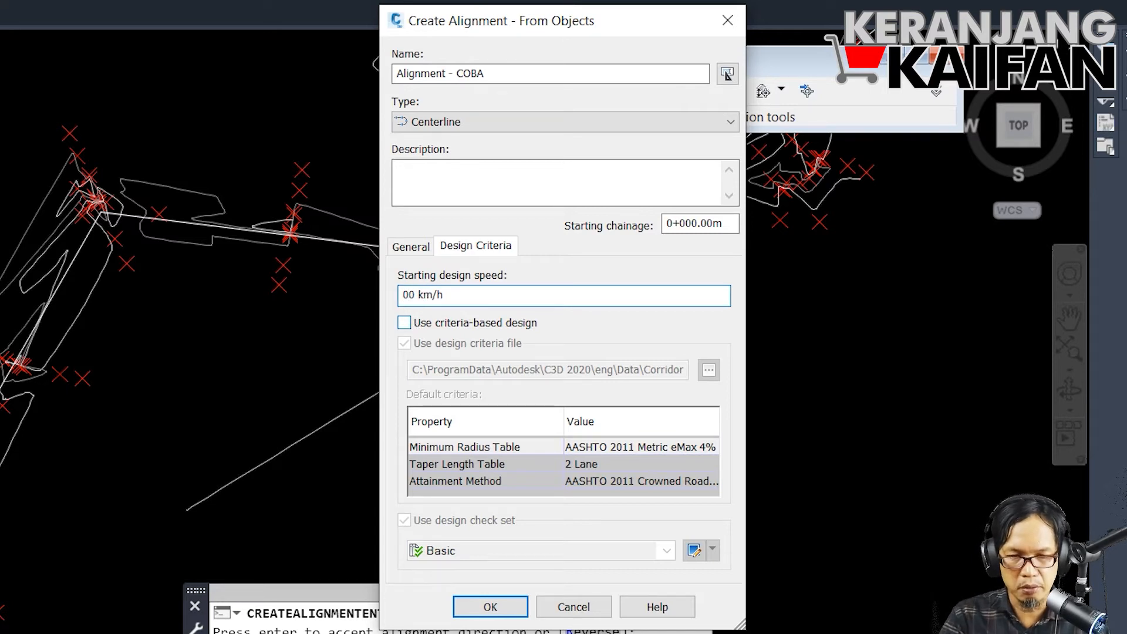
pyautogui.press('BackSpace')
pyautogui.write('8')
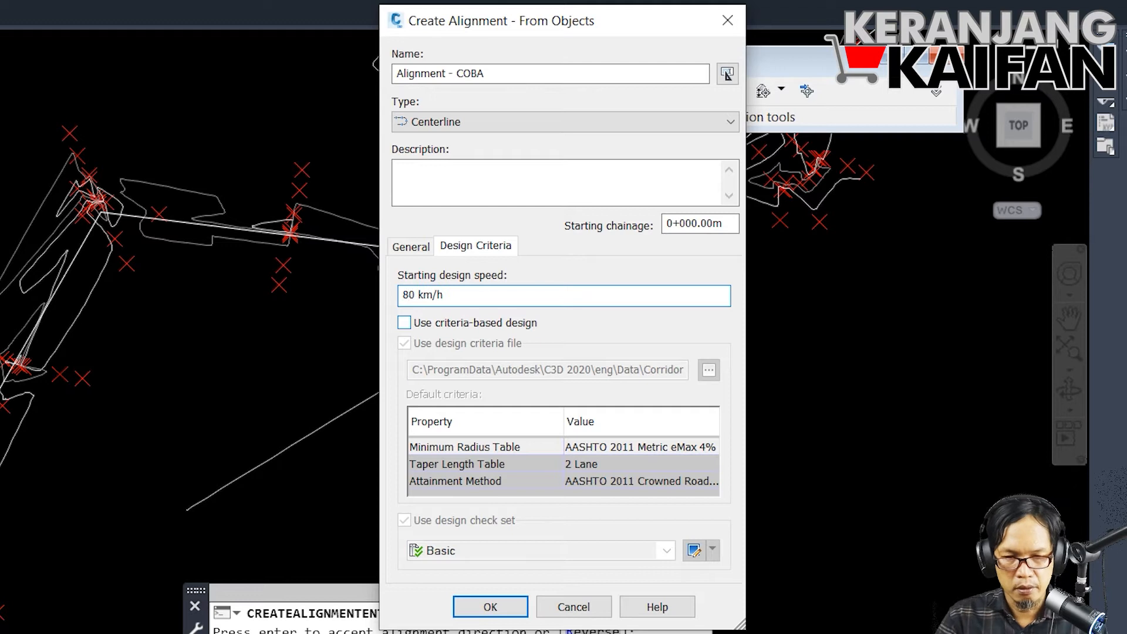
pyautogui.click(418, 249)
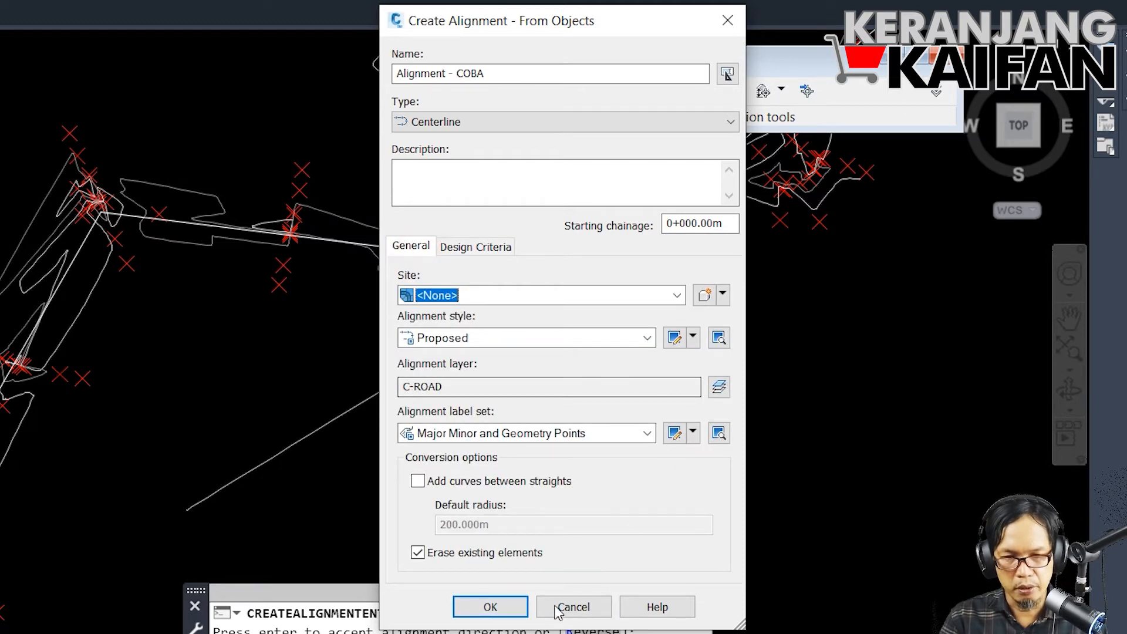
pyautogui.click(503, 616)
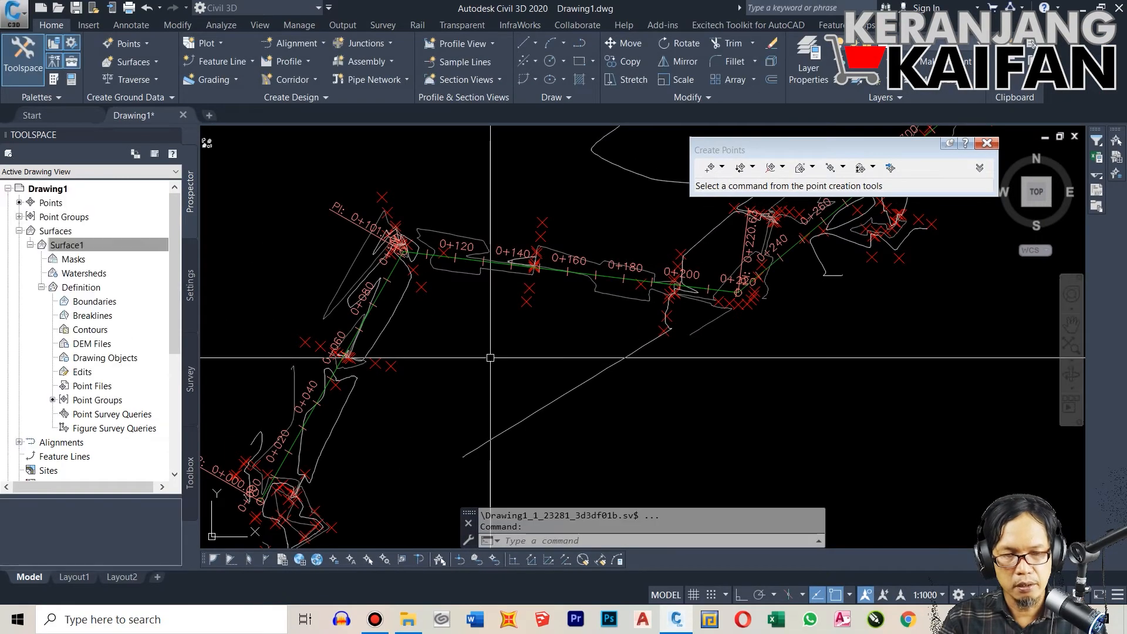
# - Examine the chainage and geometry point labels along the whole length of the new alignment
pyautogui.scroll(2, 305, 401)
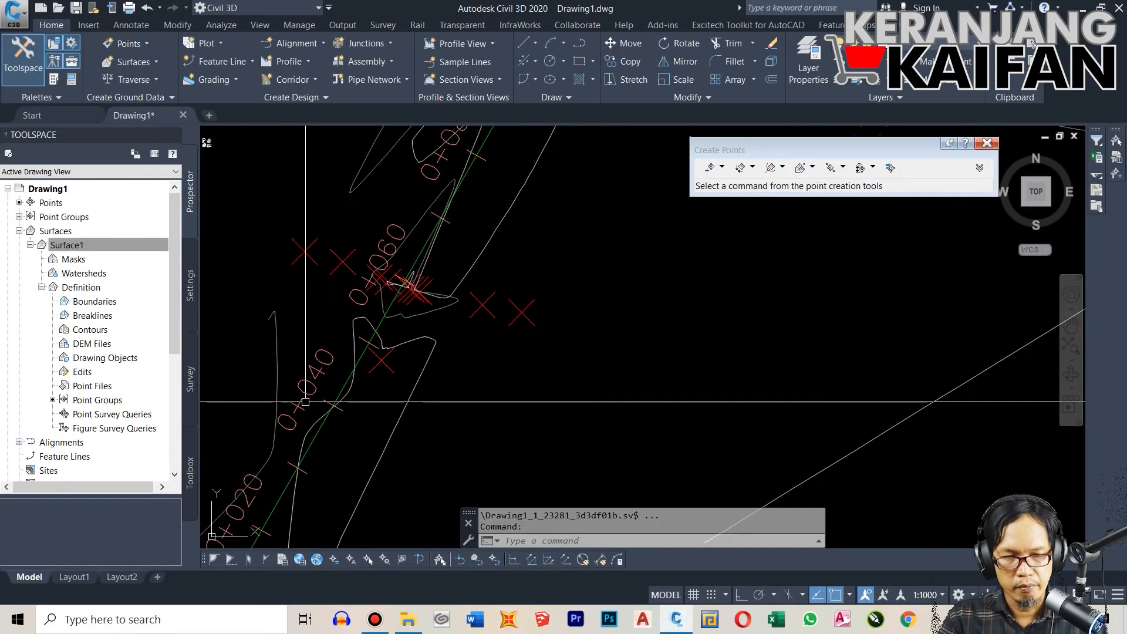
pyautogui.scroll(-1, 335, 387)
pyautogui.scroll(-2, 334, 387)
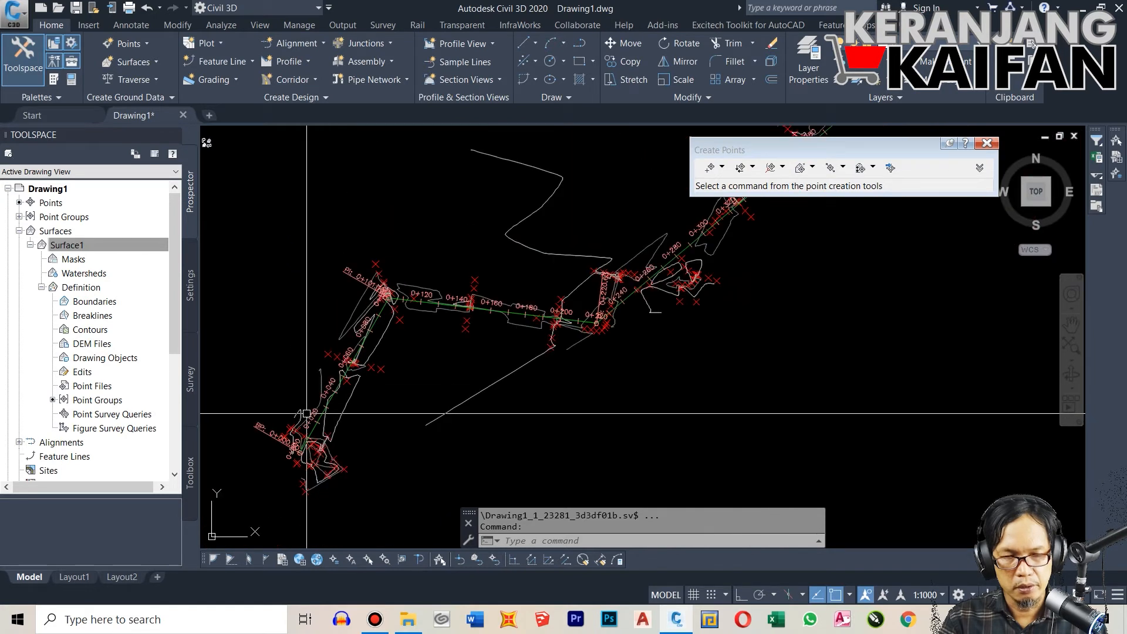
pyautogui.scroll(4, 328, 434)
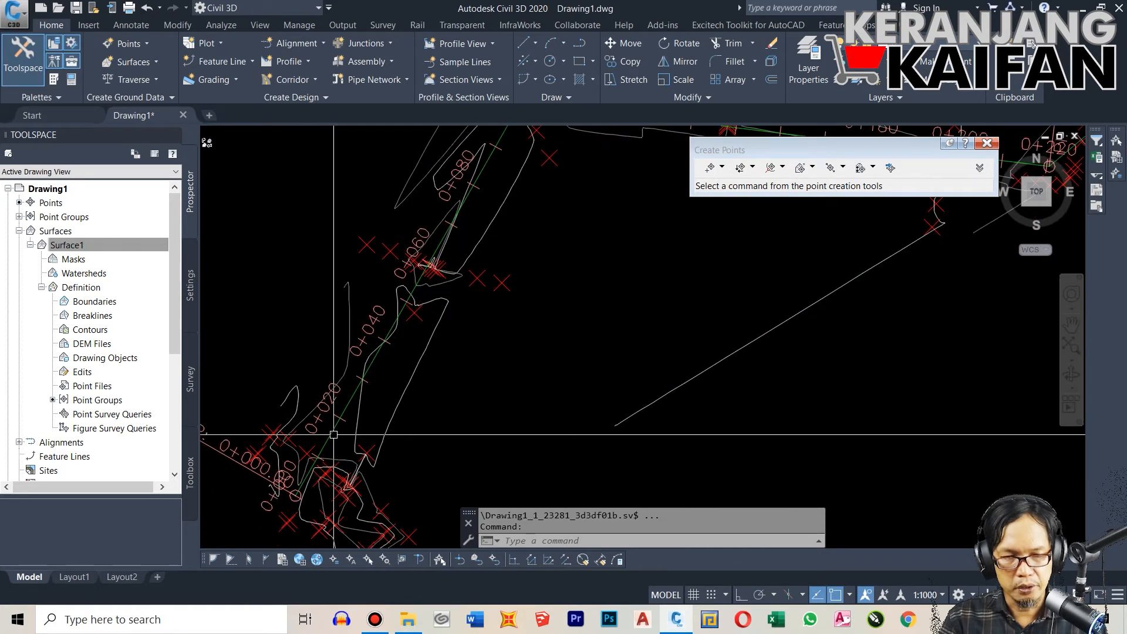
pyautogui.scroll(-5, 328, 435)
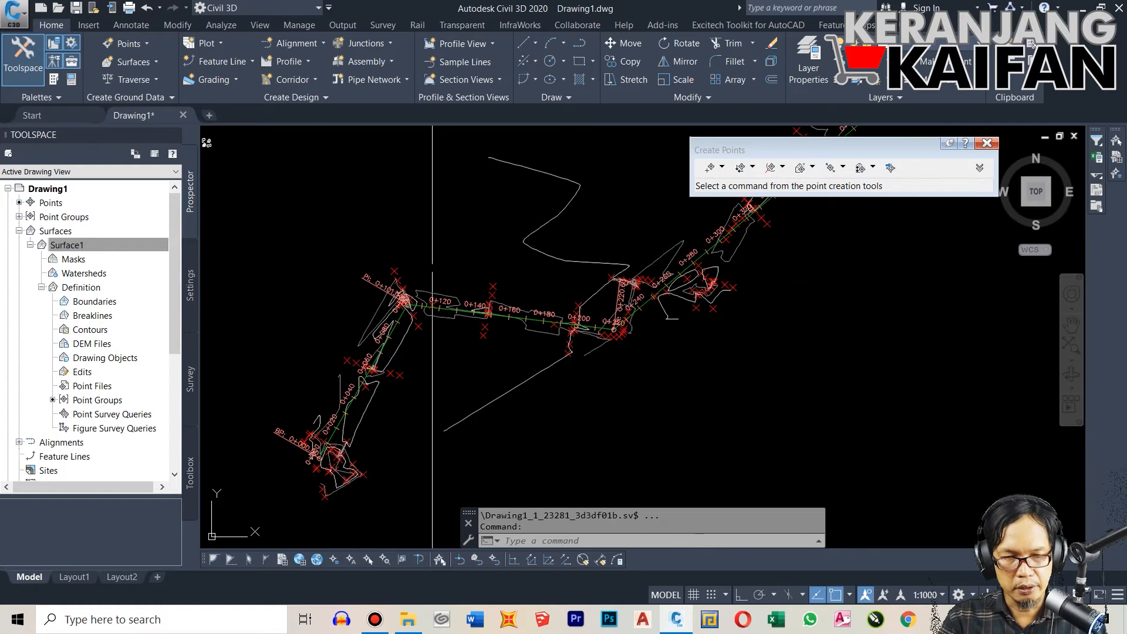
pyautogui.scroll(6, 432, 268)
pyautogui.scroll(-4, 433, 268)
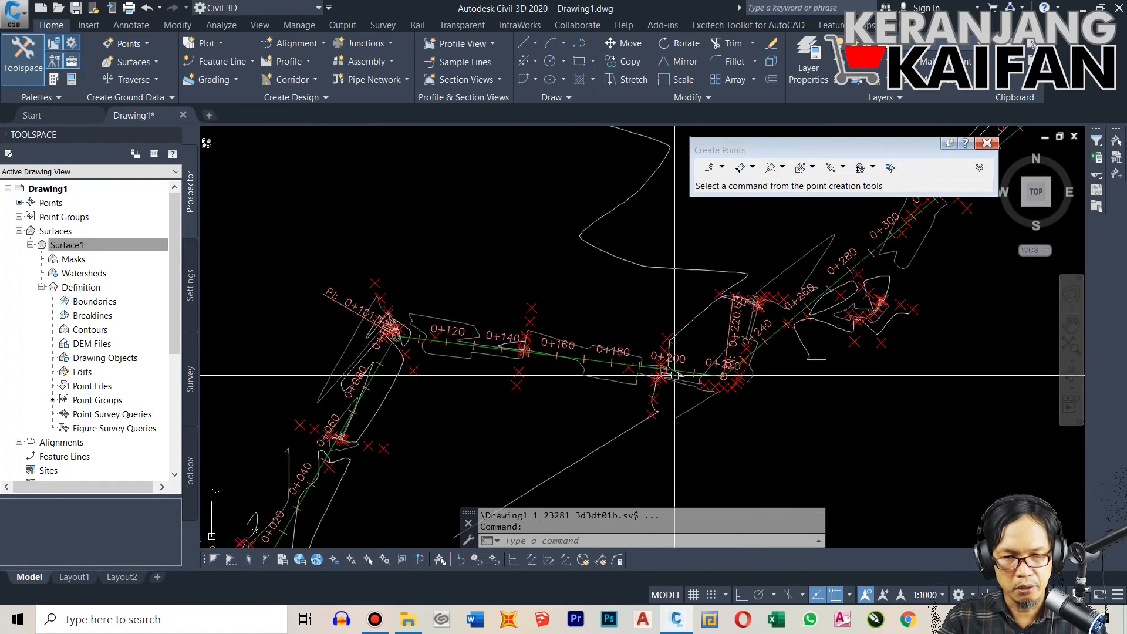
pyautogui.moveTo(660, 371); pyautogui.dragTo(528, 505, button='middle')
pyautogui.scroll(-5, 563, 411)
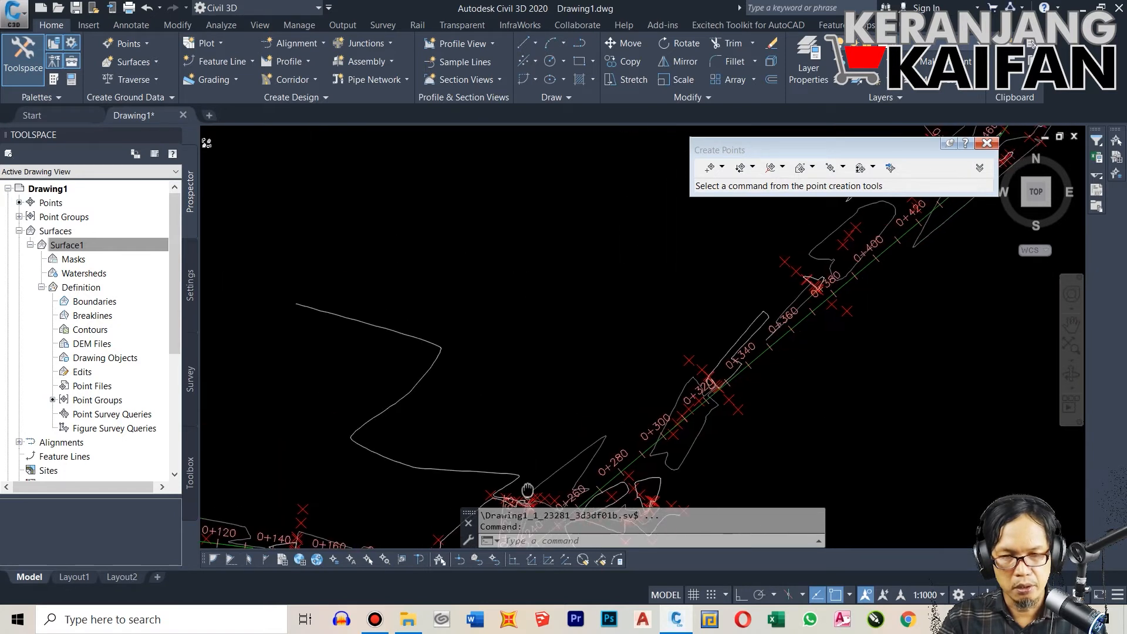
pyautogui.scroll(5, 732, 295)
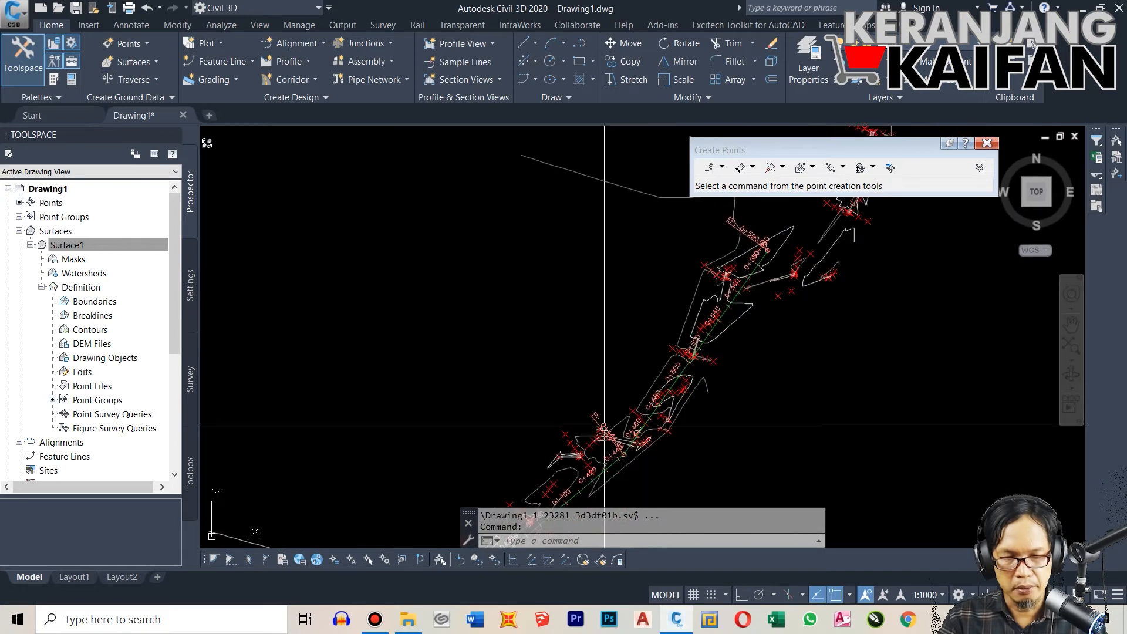
pyautogui.scroll(-3, 646, 376)
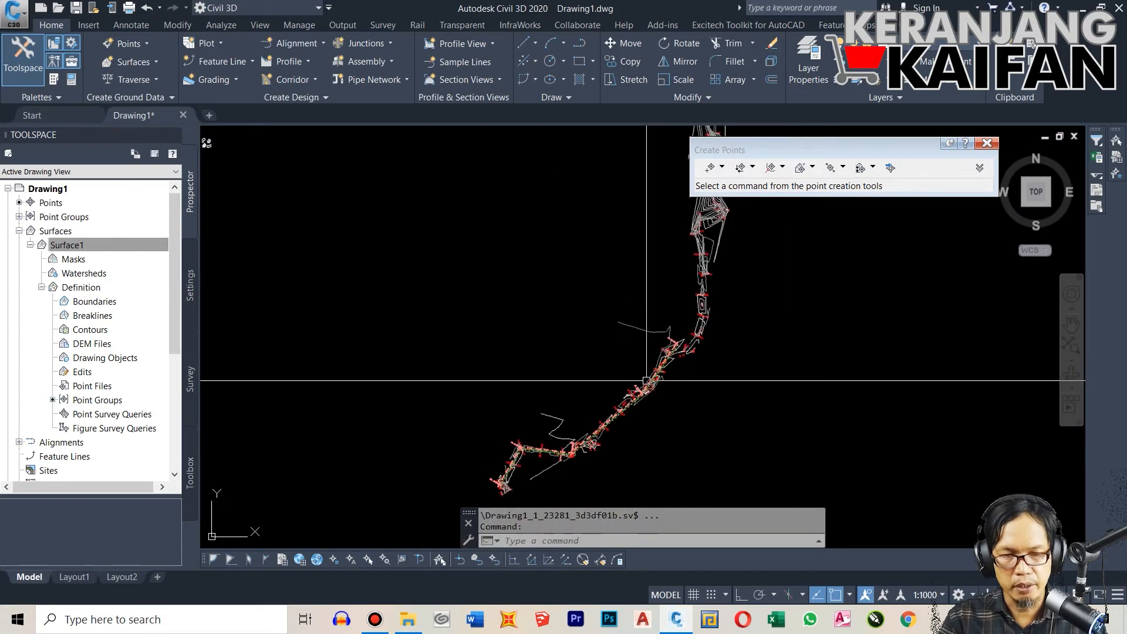
# - Open the label settings of the alignment and set the major chainage increment to 50 m
pyautogui.scroll(4, 508, 381)
pyautogui.scroll(5, 516, 452)
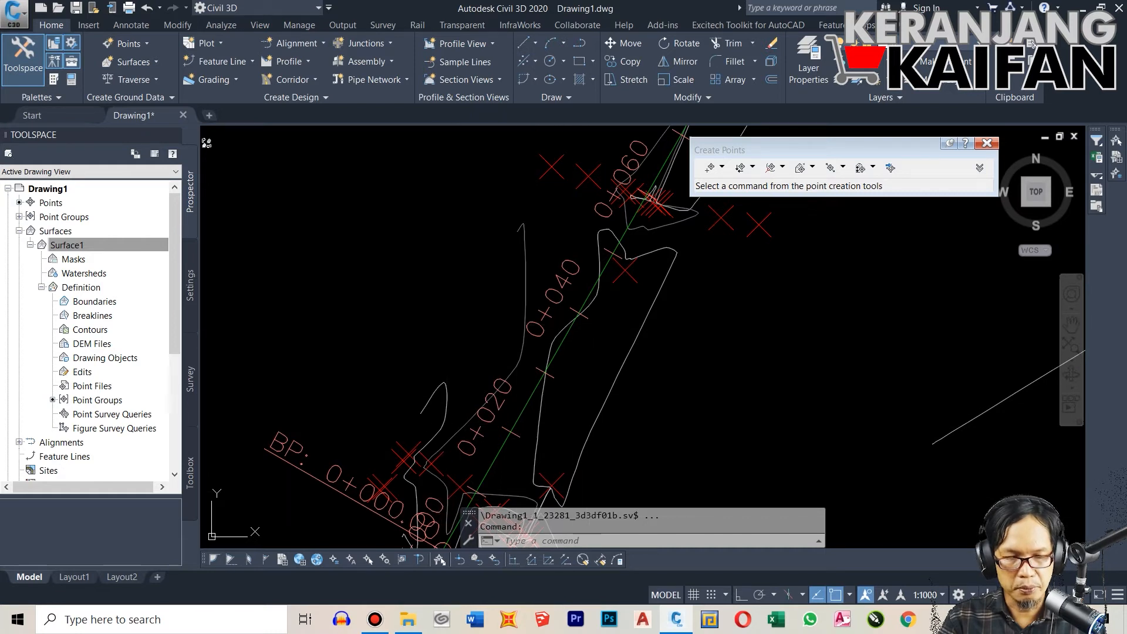
pyautogui.click(534, 395)
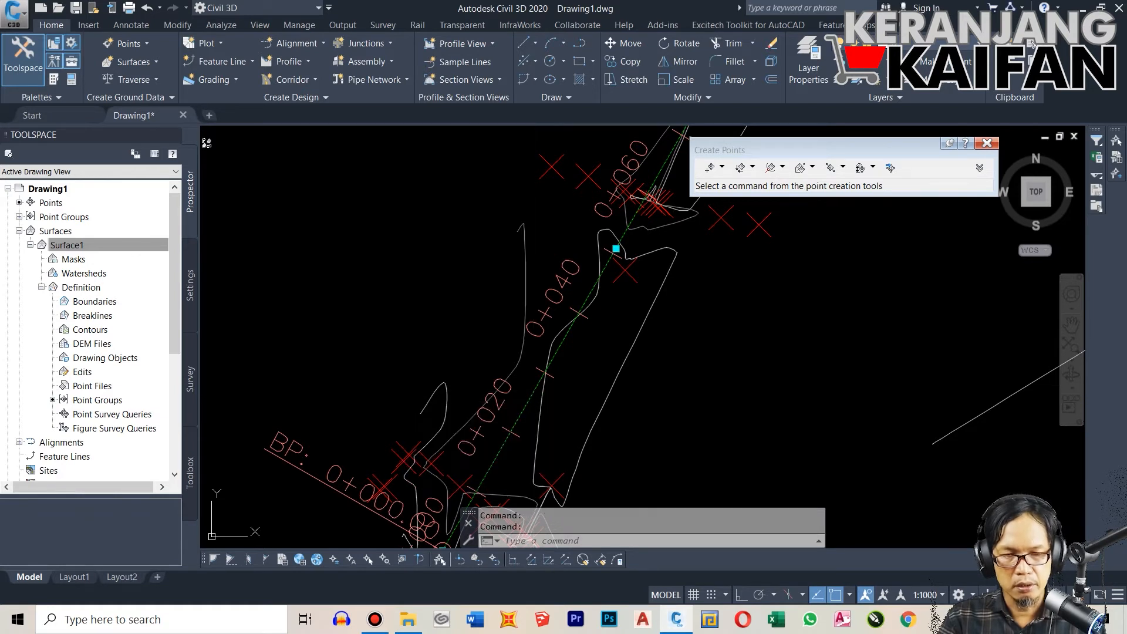
pyautogui.rightClick(535, 397)
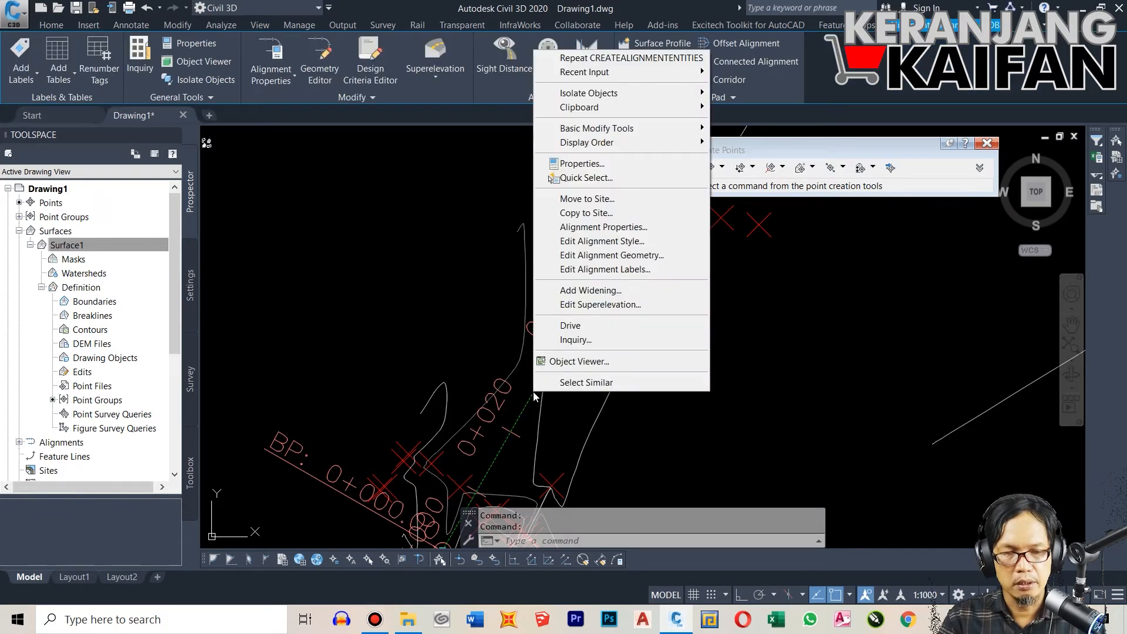
pyautogui.click(586, 271)
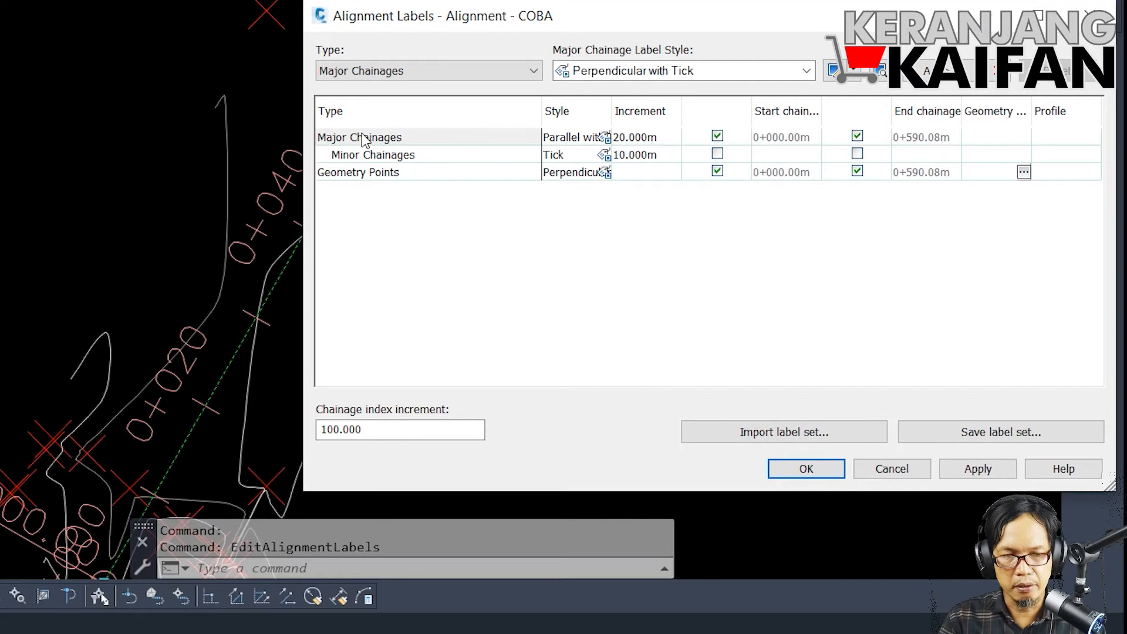
pyautogui.click(627, 138)
pyautogui.click(630, 137)
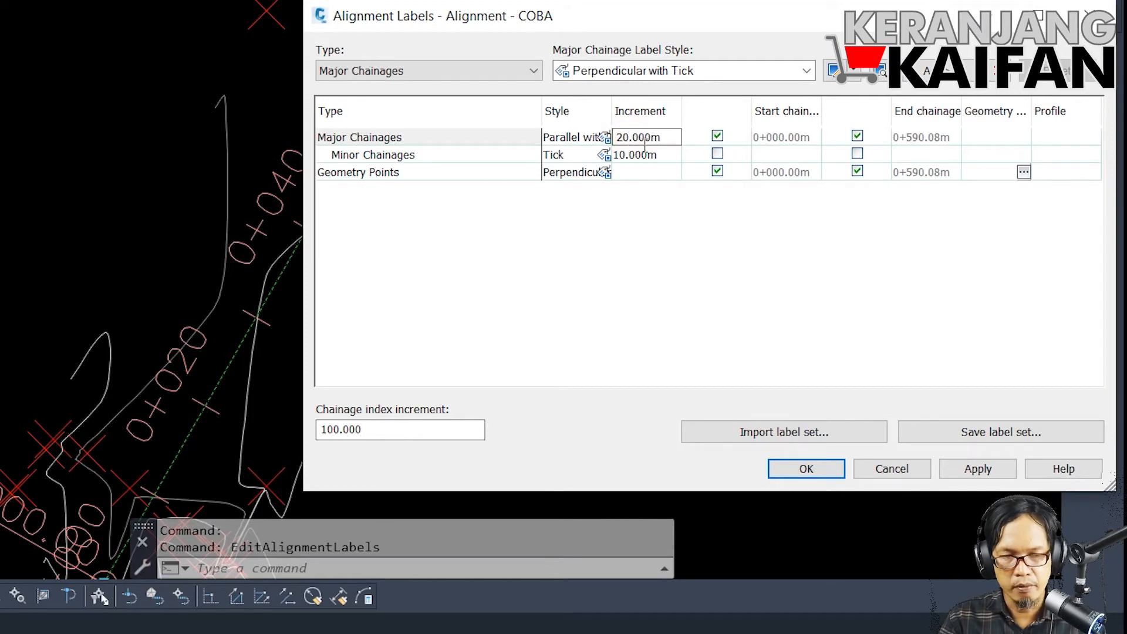
pyautogui.press('BackSpace')
pyautogui.press('BackSpace')
pyautogui.write('50')
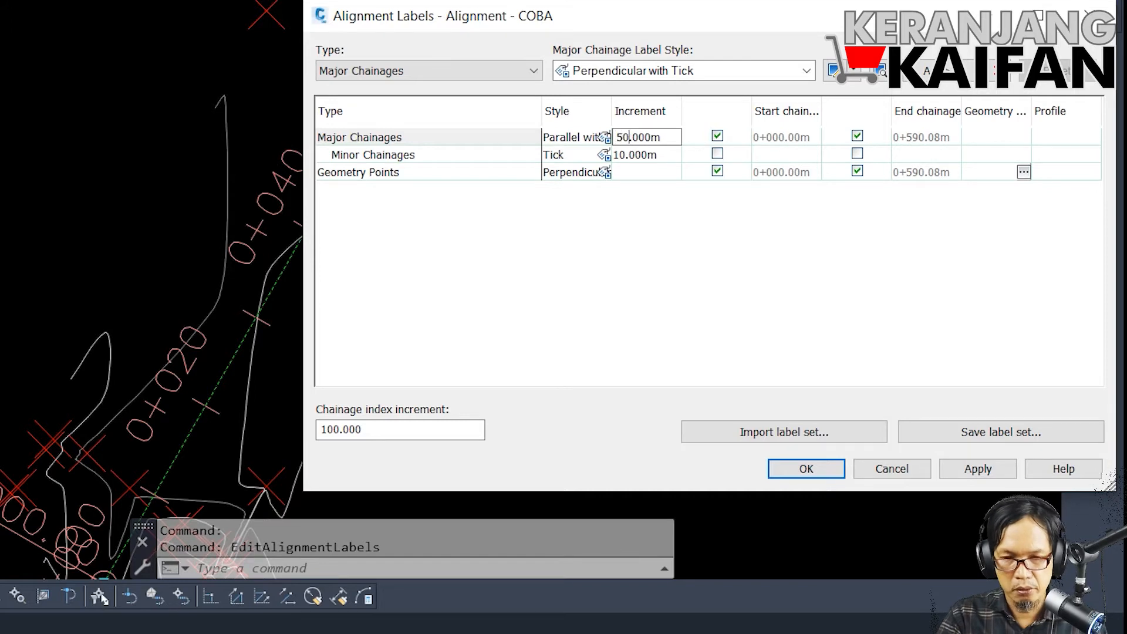
pyautogui.press('Return')
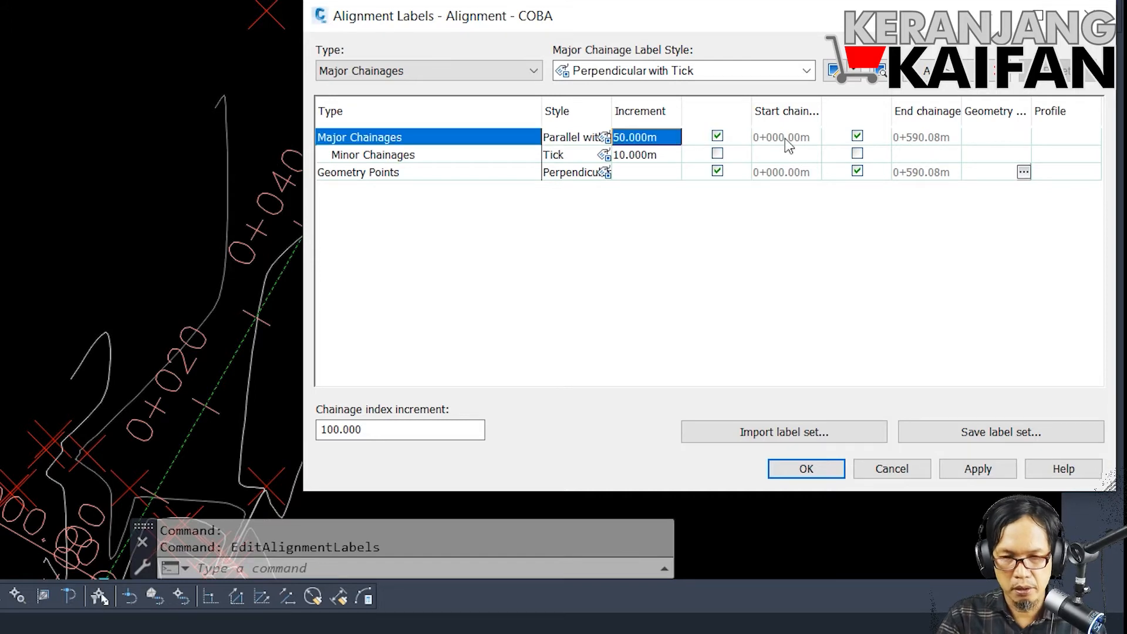
# - Set the minor chainage increment to 50 m and apply the alignment label changes
pyautogui.click(642, 155)
pyautogui.click(626, 155)
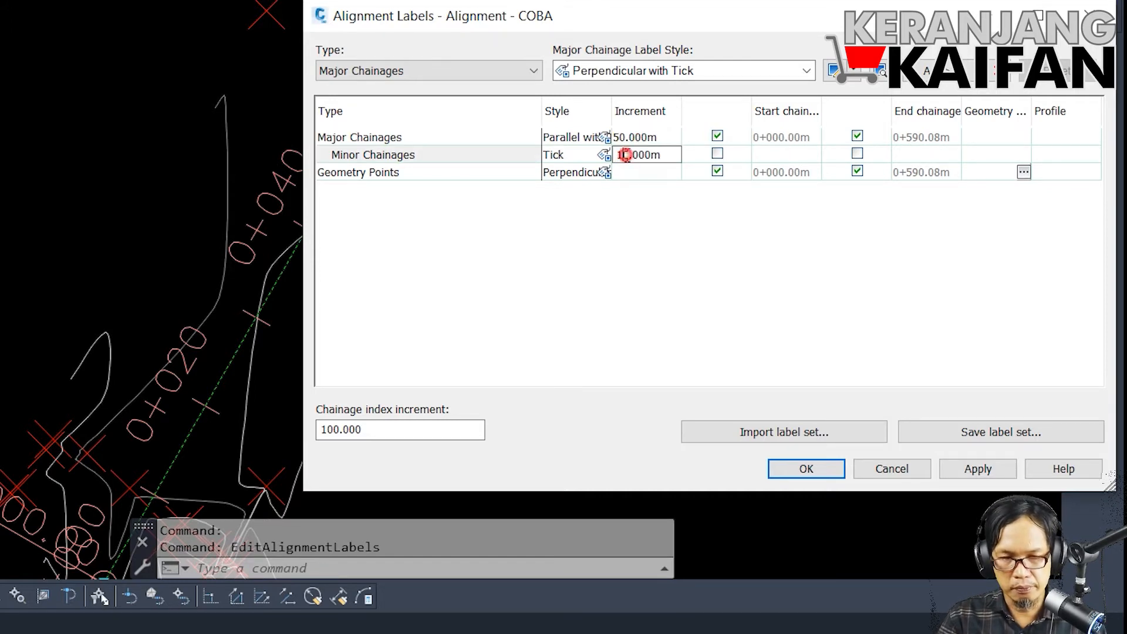
pyautogui.press('BackSpace')
pyautogui.write('5')
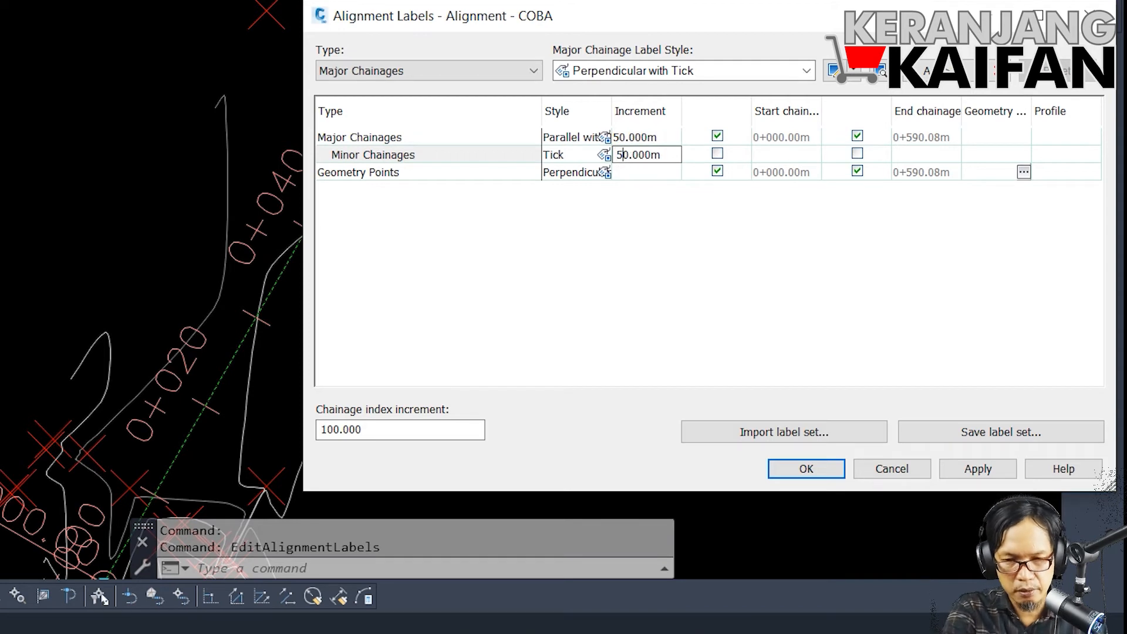
pyautogui.press('Return')
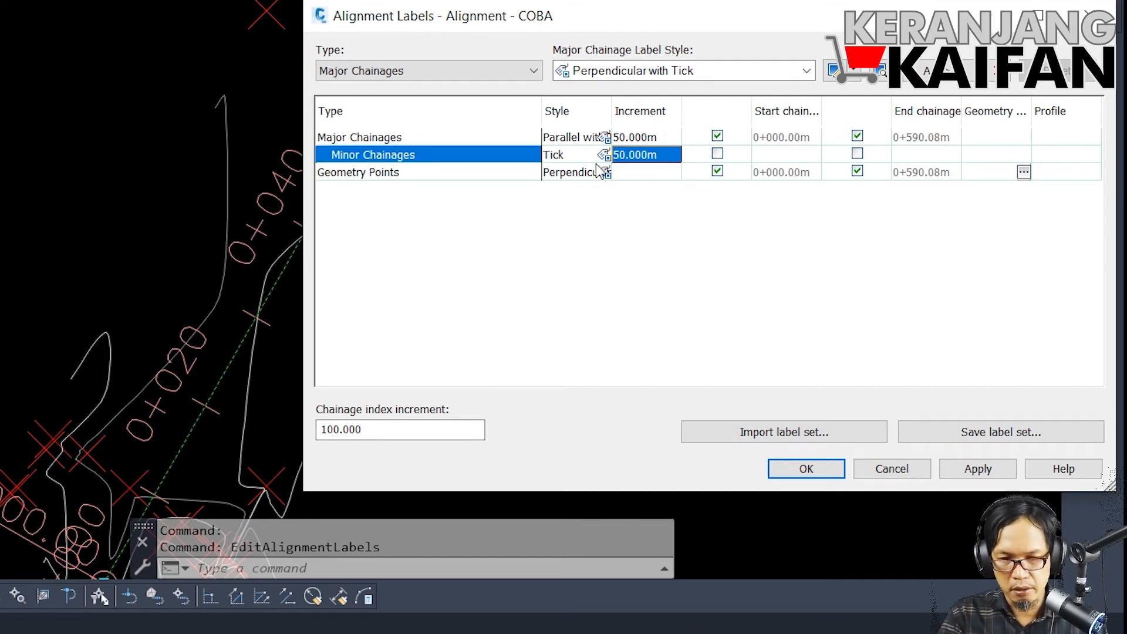
pyautogui.click(806, 469)
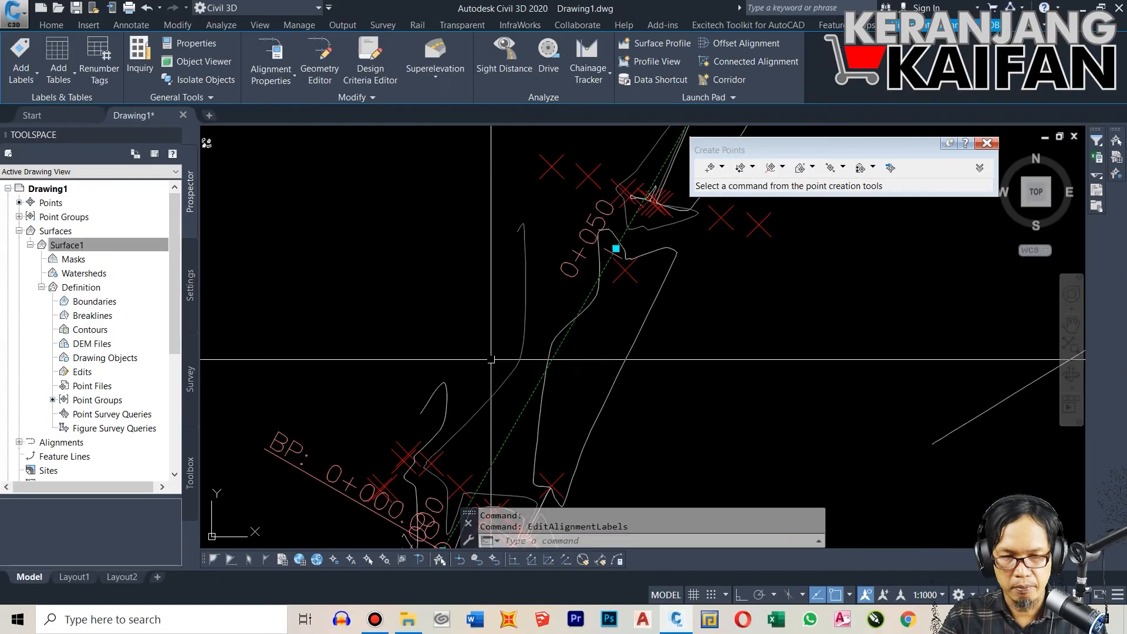
# - Try an annotation scale of 1:250 to reduce the size of the alignment labels and point markers
pyautogui.scroll(-5, 271, 389)
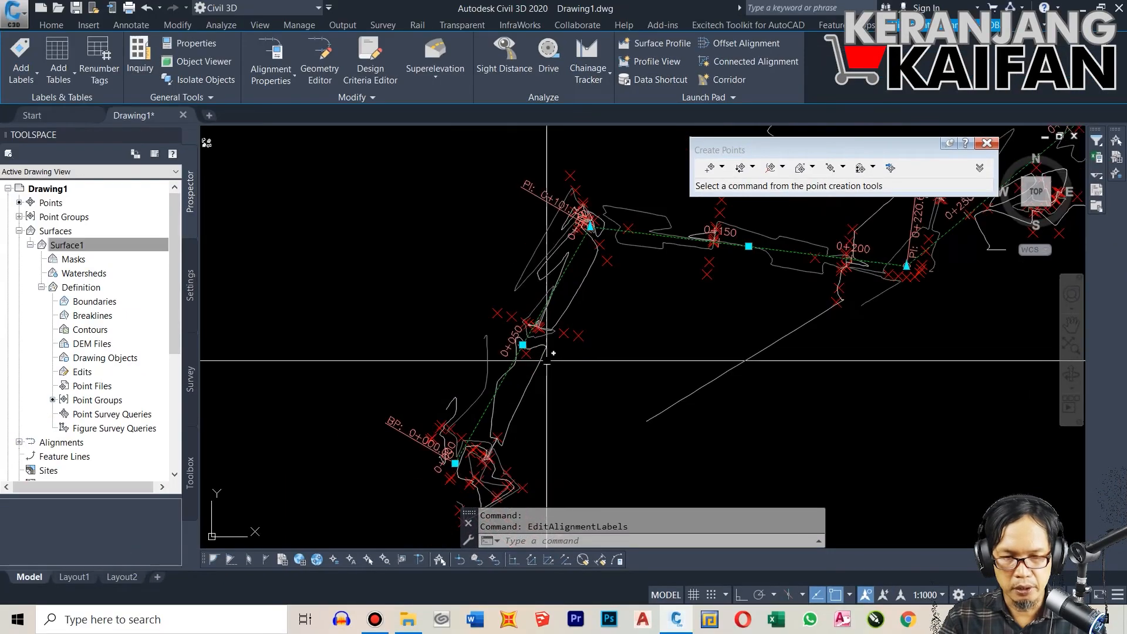
pyautogui.scroll(4, 503, 340)
pyautogui.scroll(-2, 470, 382)
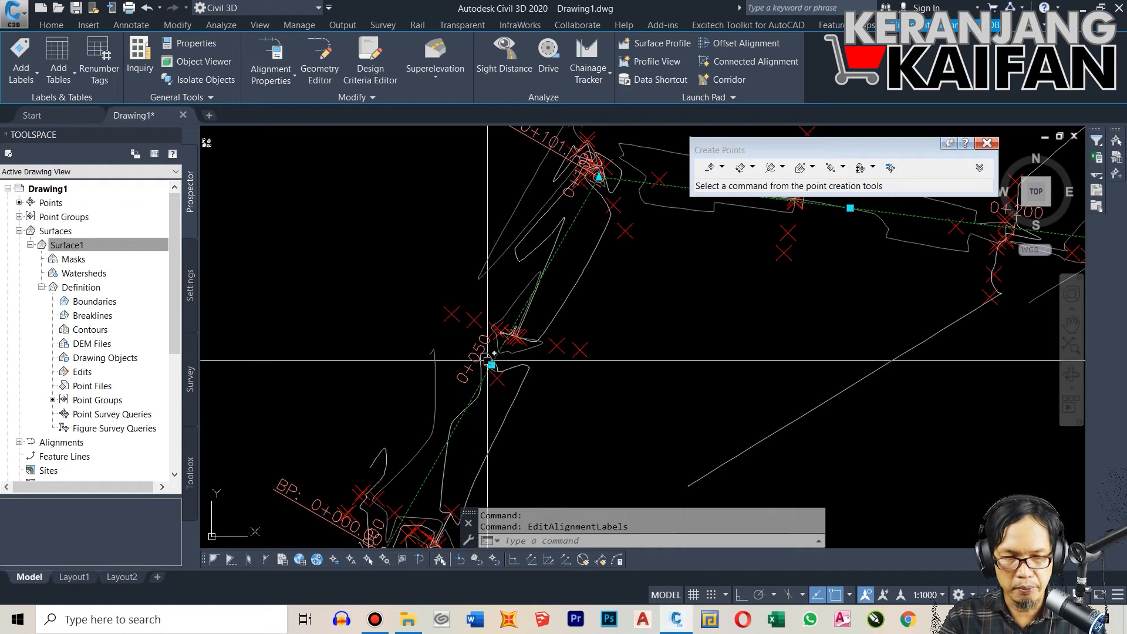
pyautogui.moveTo(499, 344); pyautogui.dragTo(457, 418, button='middle')
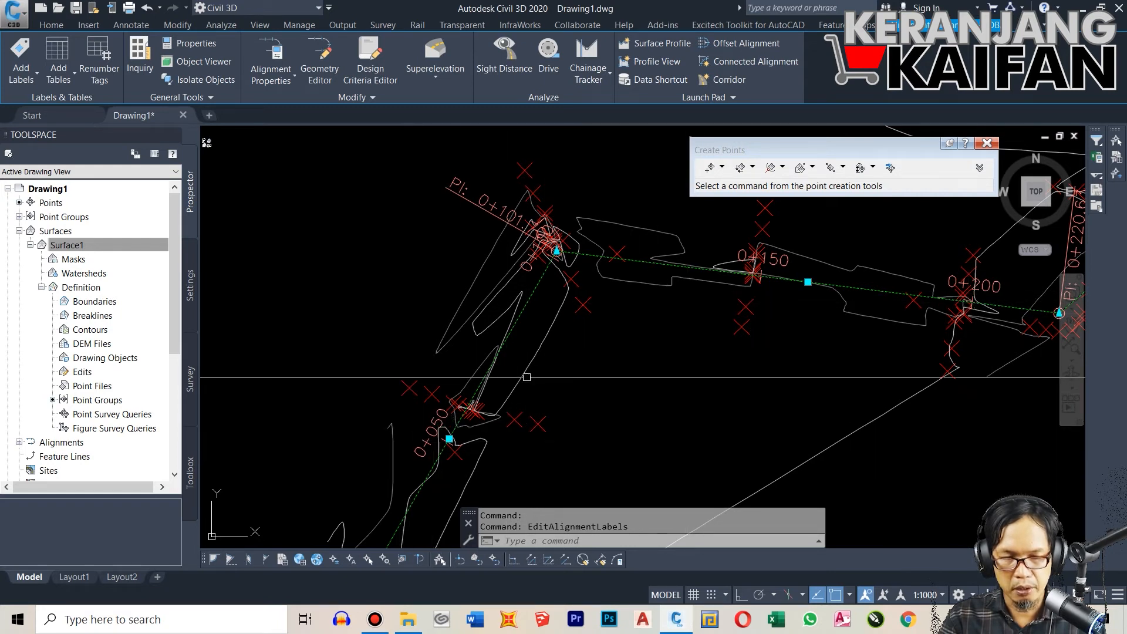
pyautogui.click(942, 597)
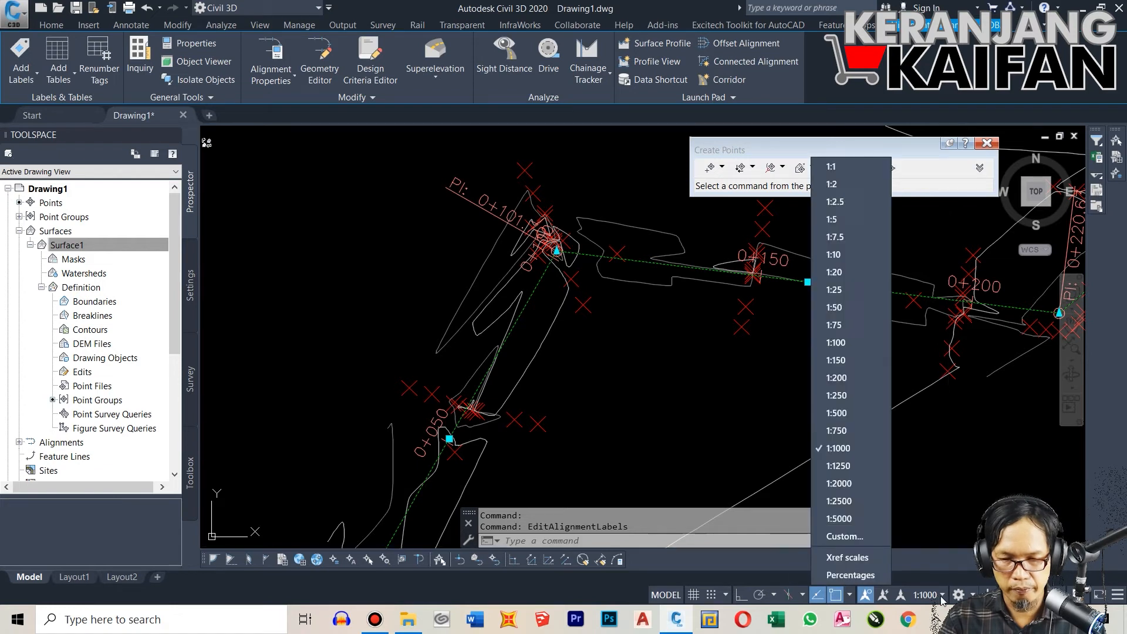
pyautogui.click(848, 399)
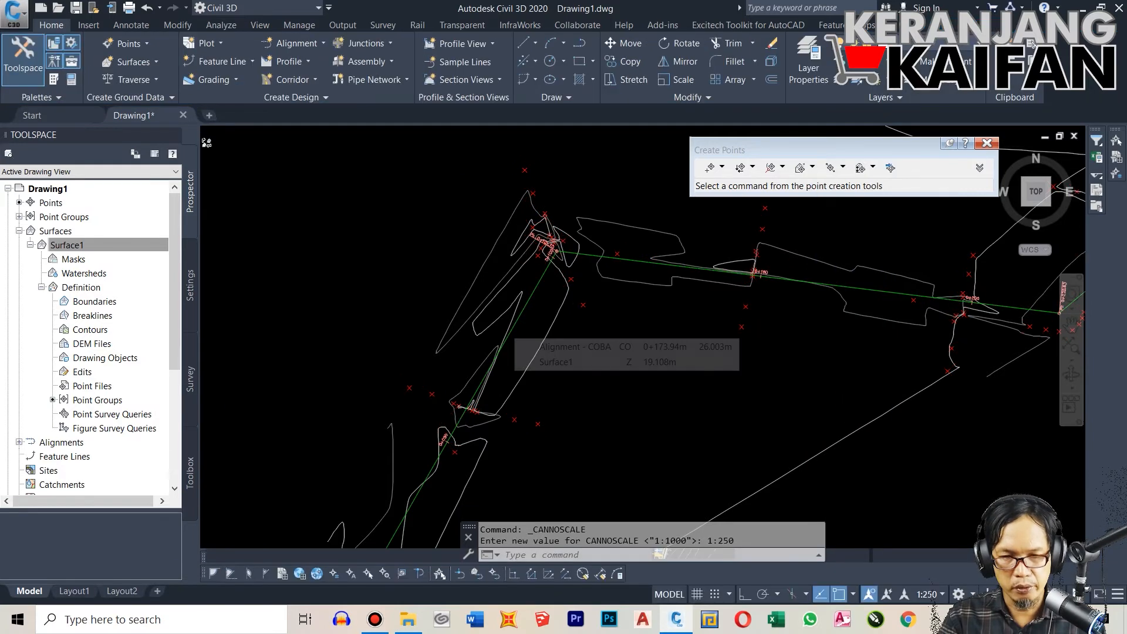
pyautogui.scroll(3, 459, 420)
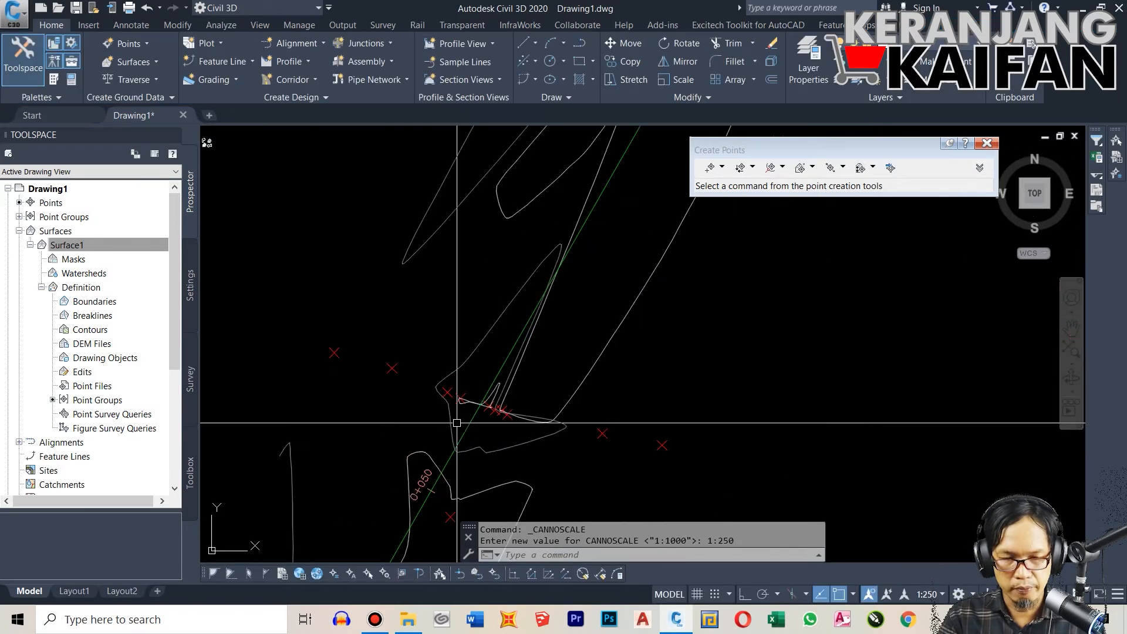
# - Set the drawing's annotation scale to 1:500
pyautogui.click(928, 594)
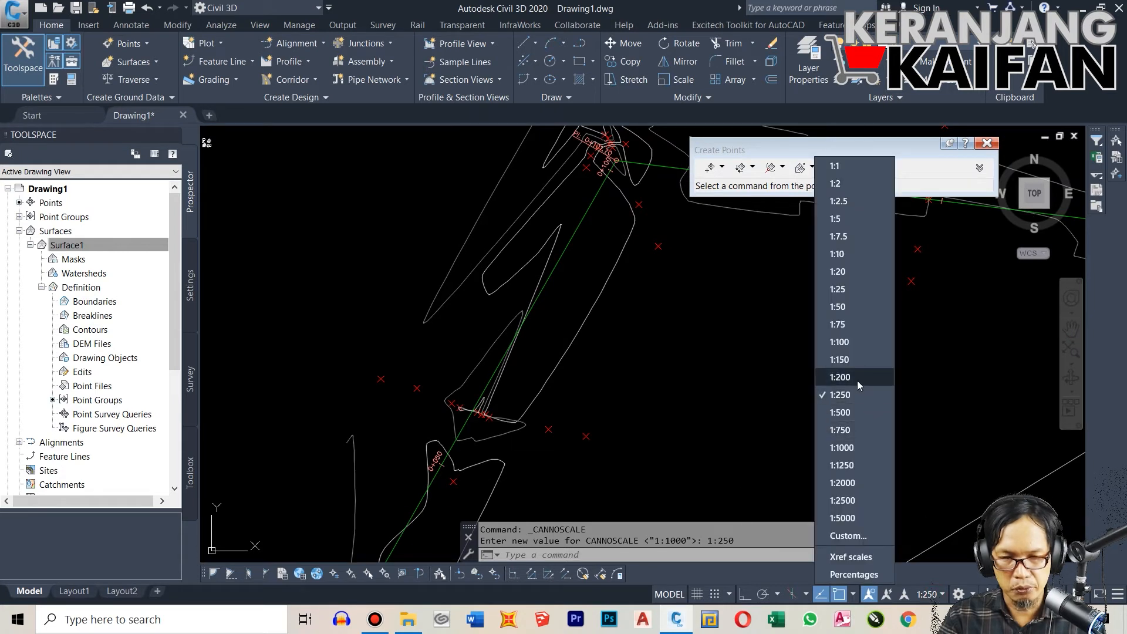
pyautogui.click(856, 413)
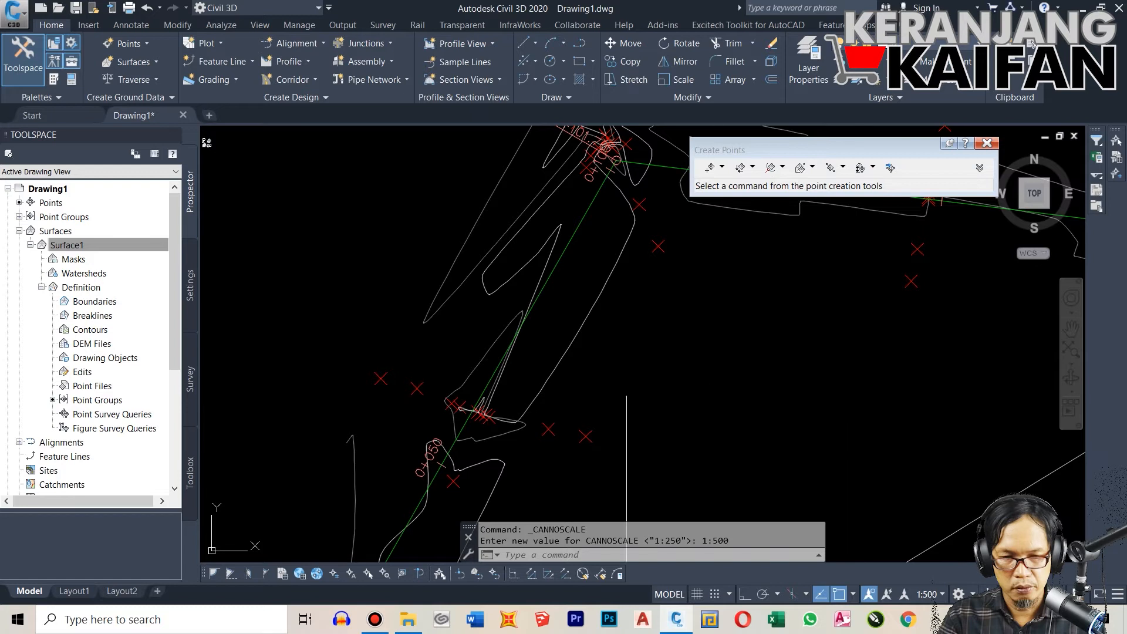
pyautogui.scroll(-5, 418, 347)
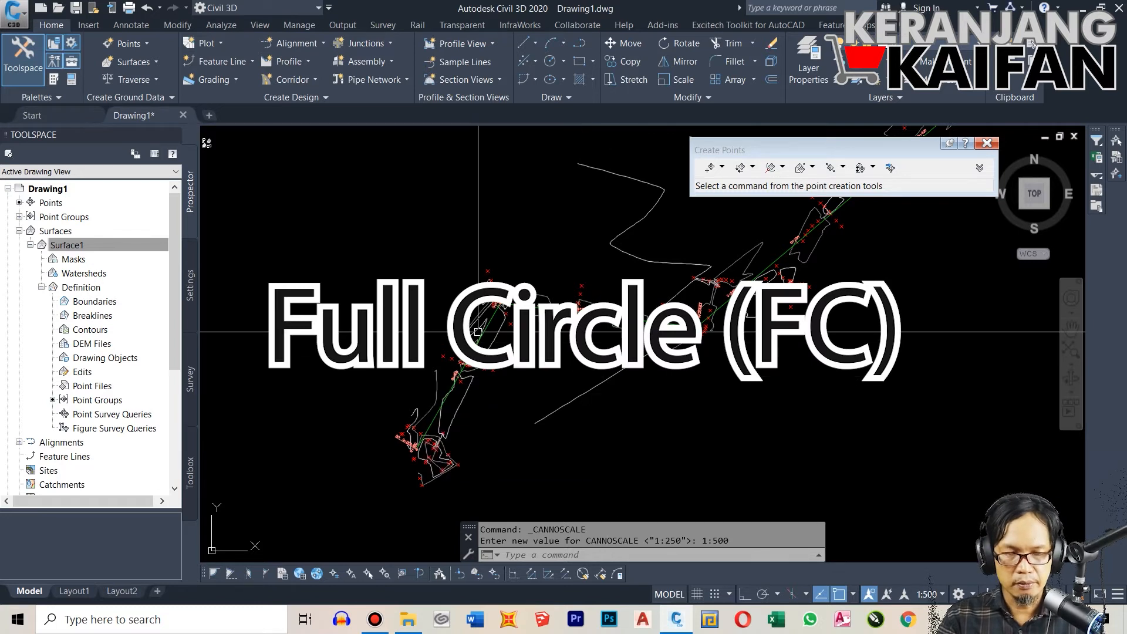
pyautogui.scroll(5, 478, 333)
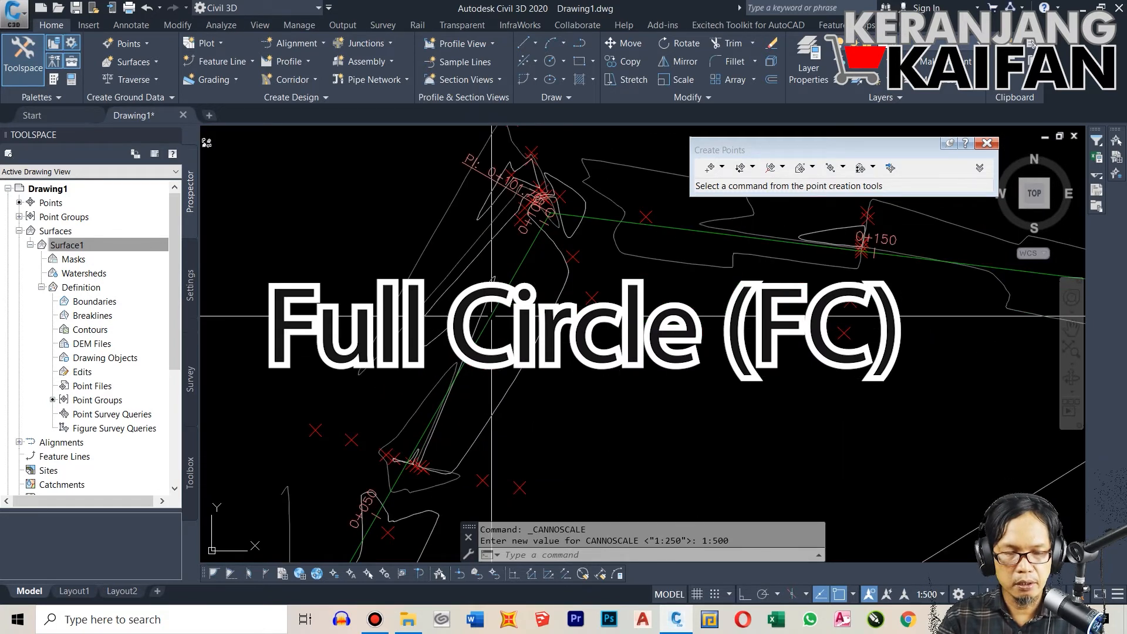
# - Open the Geometry Editor for the COBA alignment and move its layout tools clear of the first bend
pyautogui.click(496, 306)
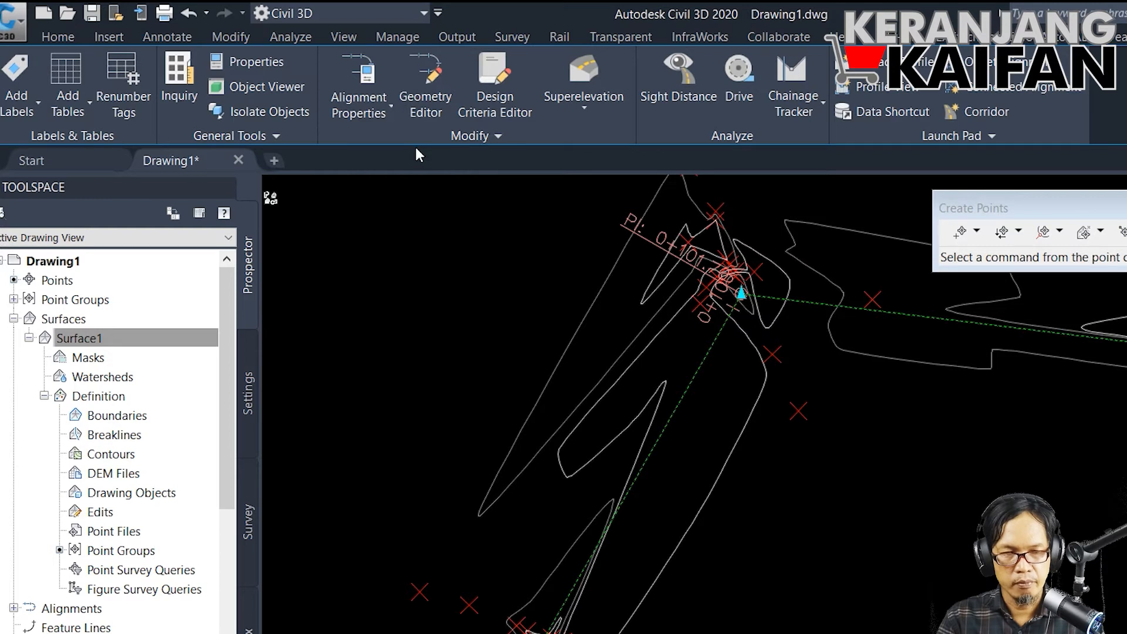
pyautogui.click(427, 112)
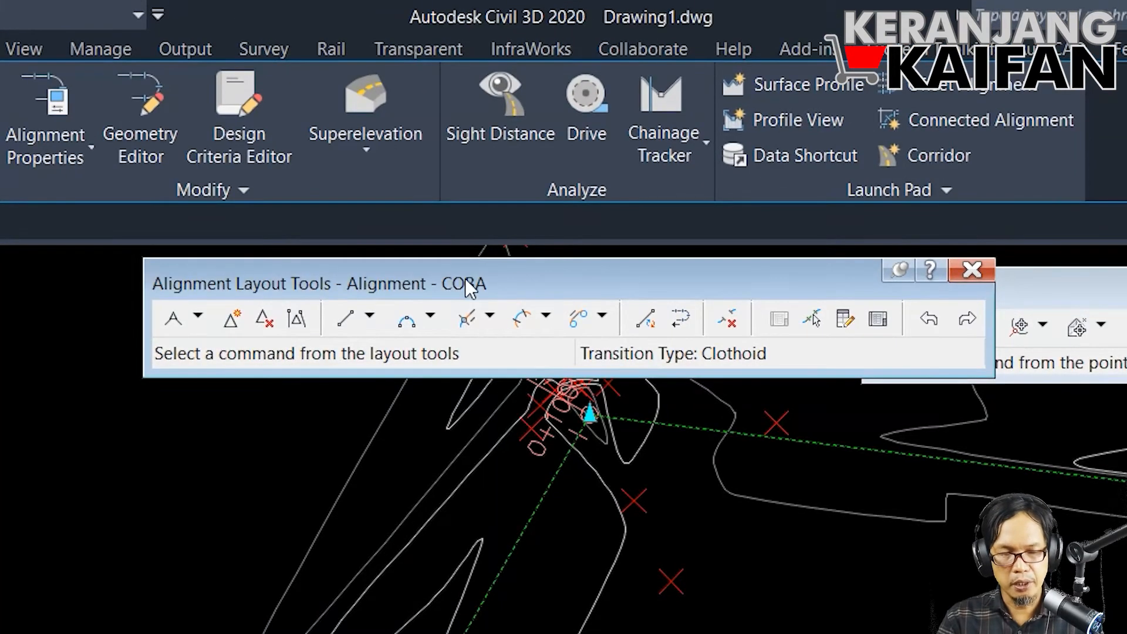
pyautogui.moveTo(564, 285); pyautogui.dragTo(259, 229)
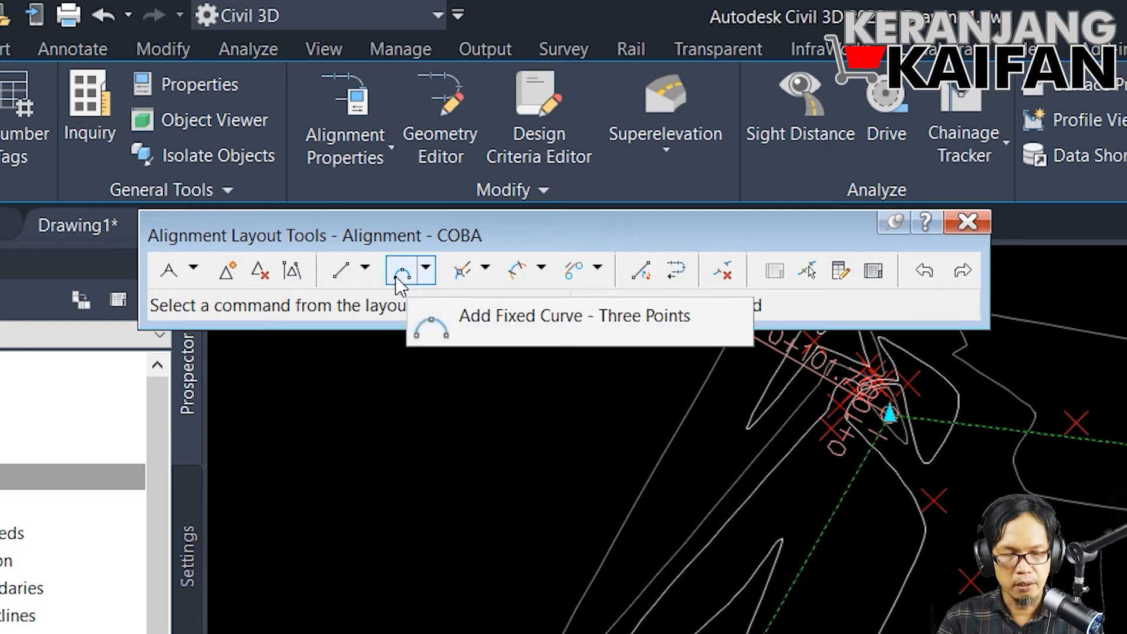
# - Add a Free Curve Fillet (Between two elements, radius) at the bend near 0+100, with solution angle Lessthan180 and a 25 m radius
pyautogui.click(426, 270)
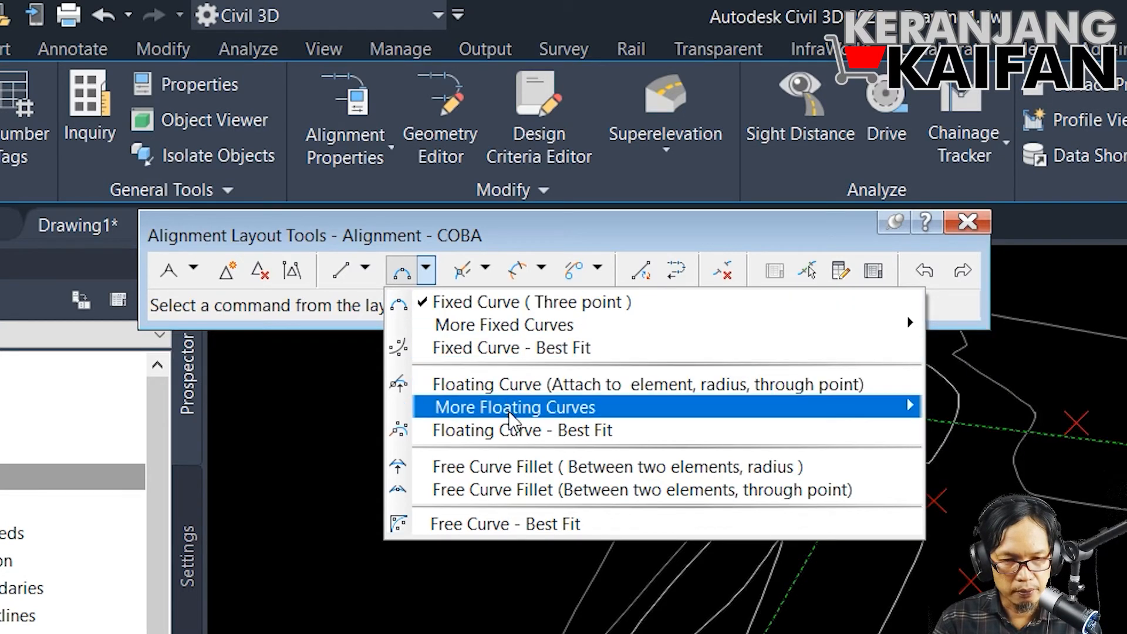
pyautogui.moveTo(512, 418)
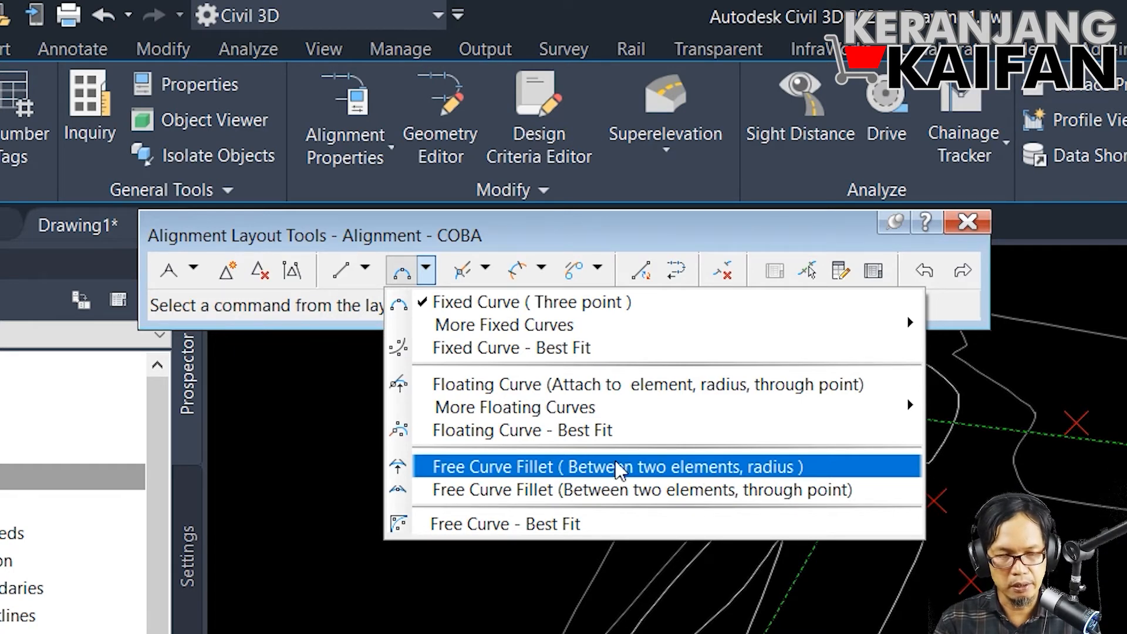
pyautogui.click(543, 470)
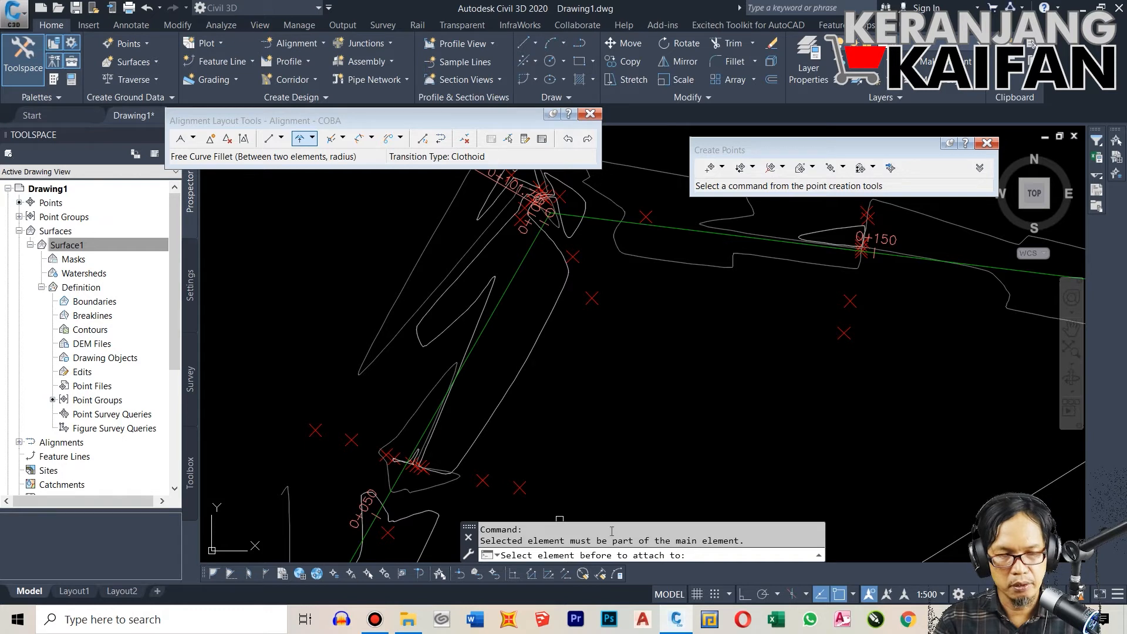
pyautogui.scroll(-2, 543, 345)
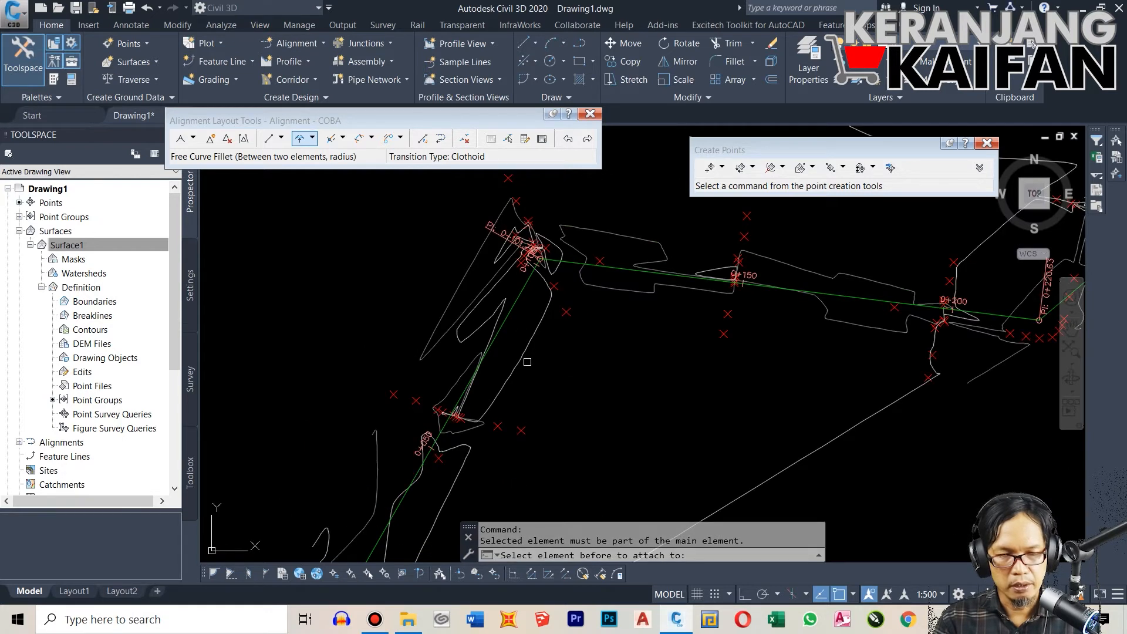
pyautogui.scroll(2, 528, 363)
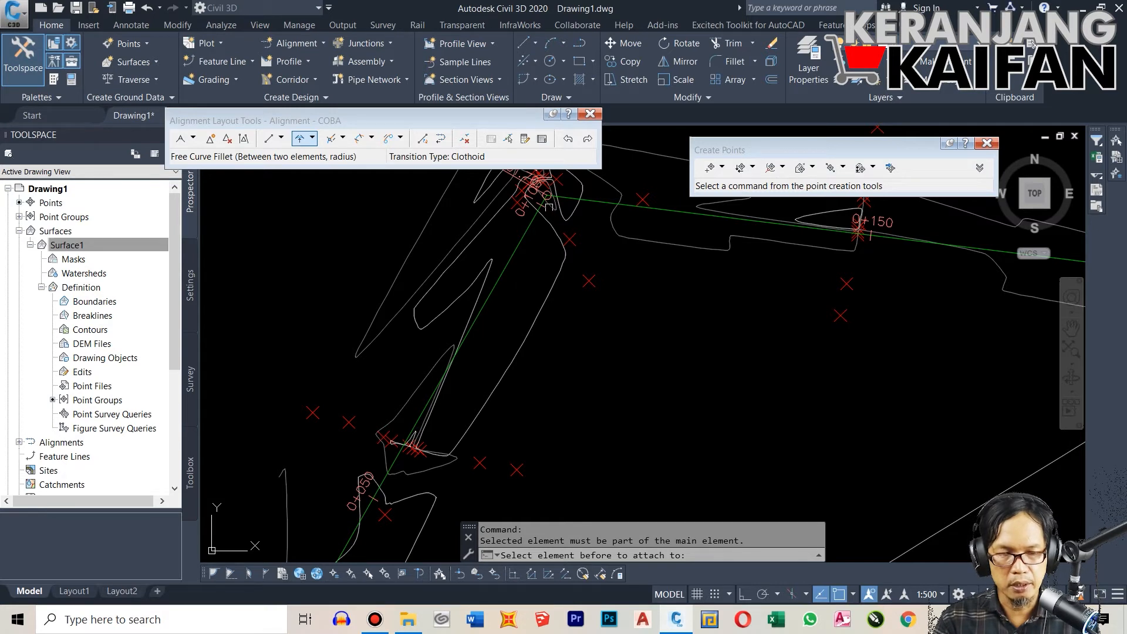
pyautogui.click(482, 310)
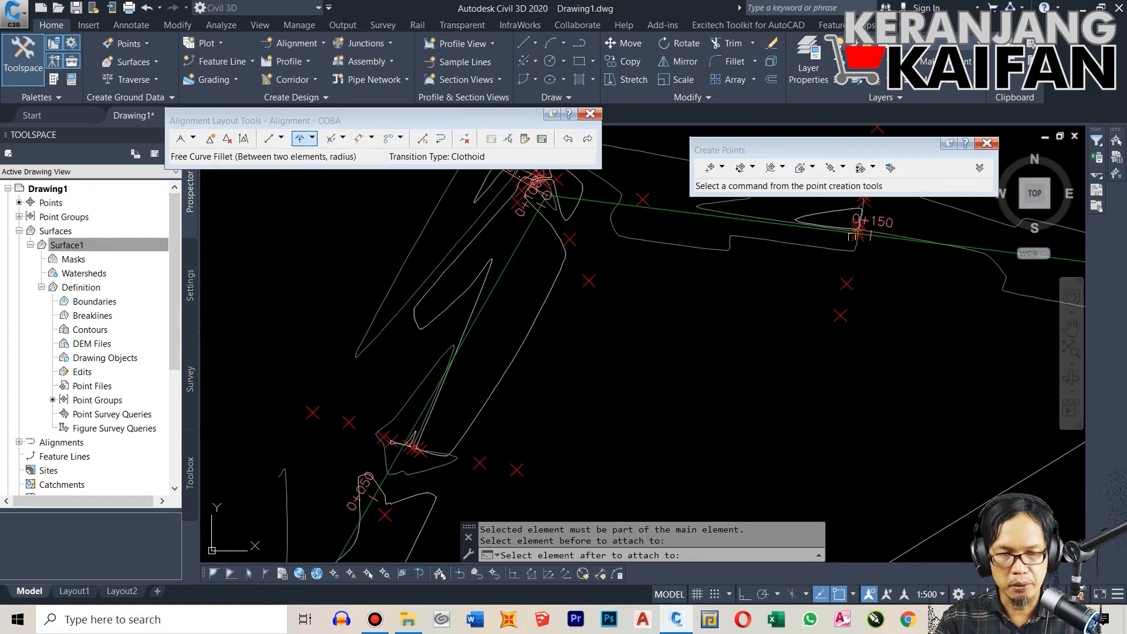
pyautogui.click(757, 225)
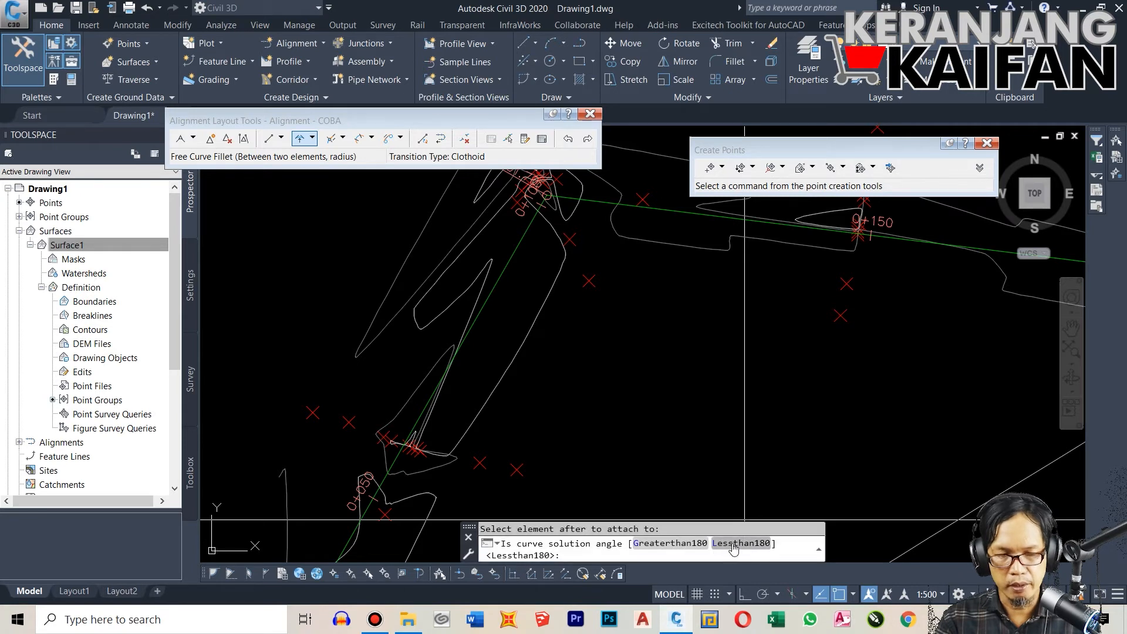
pyautogui.click(714, 544)
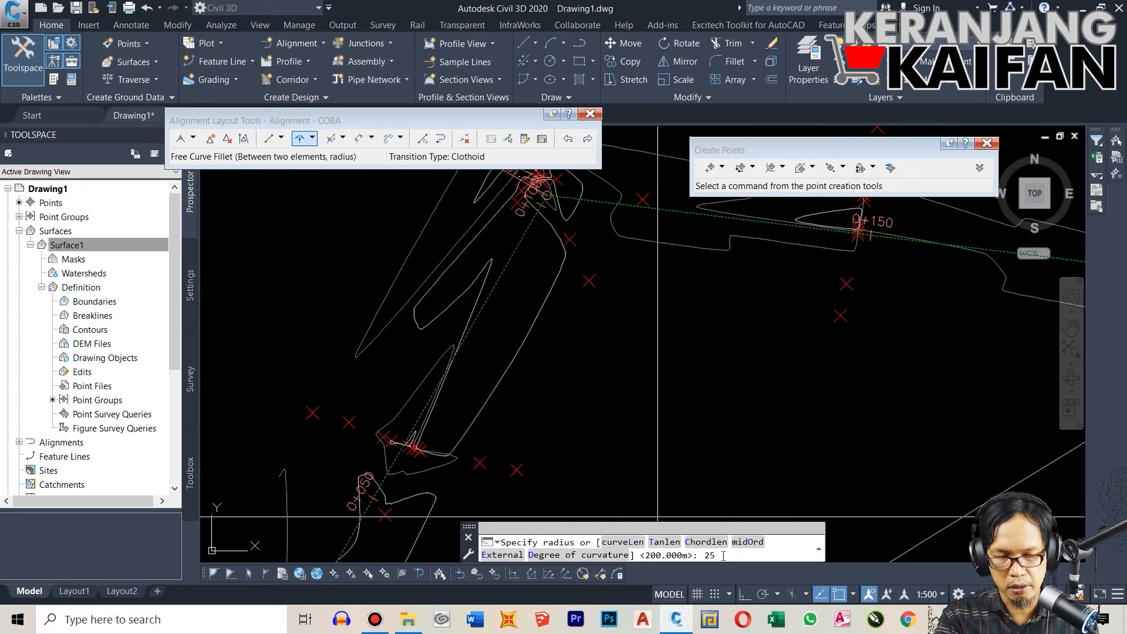
pyautogui.press('Return')
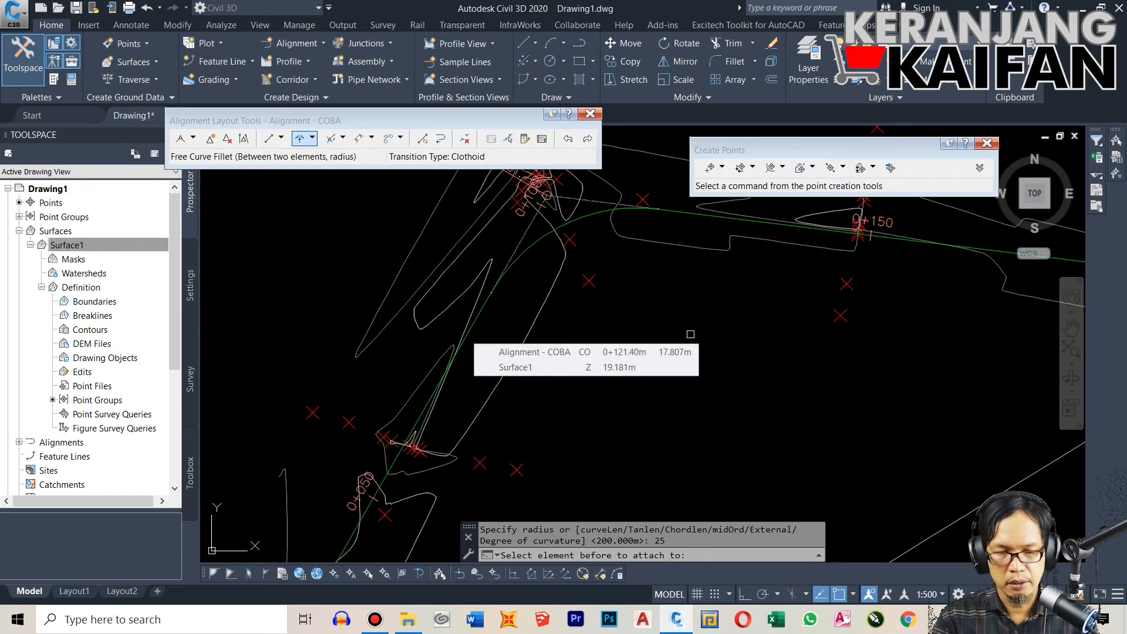
pyautogui.press('Return')
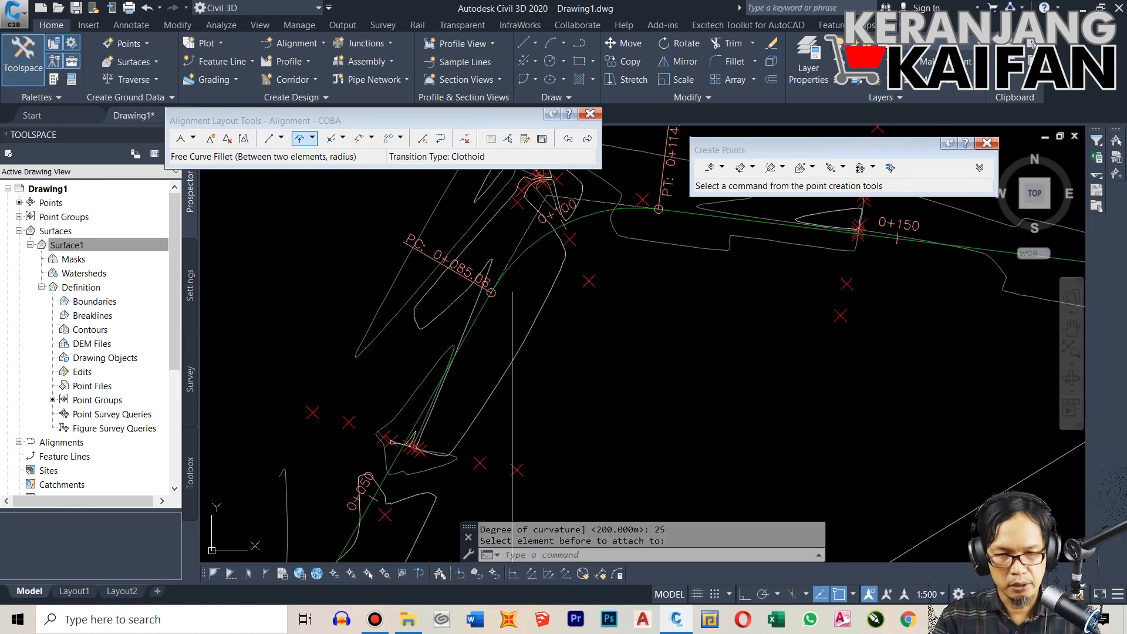
# - Open the alignment's label settings and choose Geometry Points labels with the Perpendicular with Tick and Line style
pyautogui.scroll(-4, 512, 294)
pyautogui.scroll(2, 546, 294)
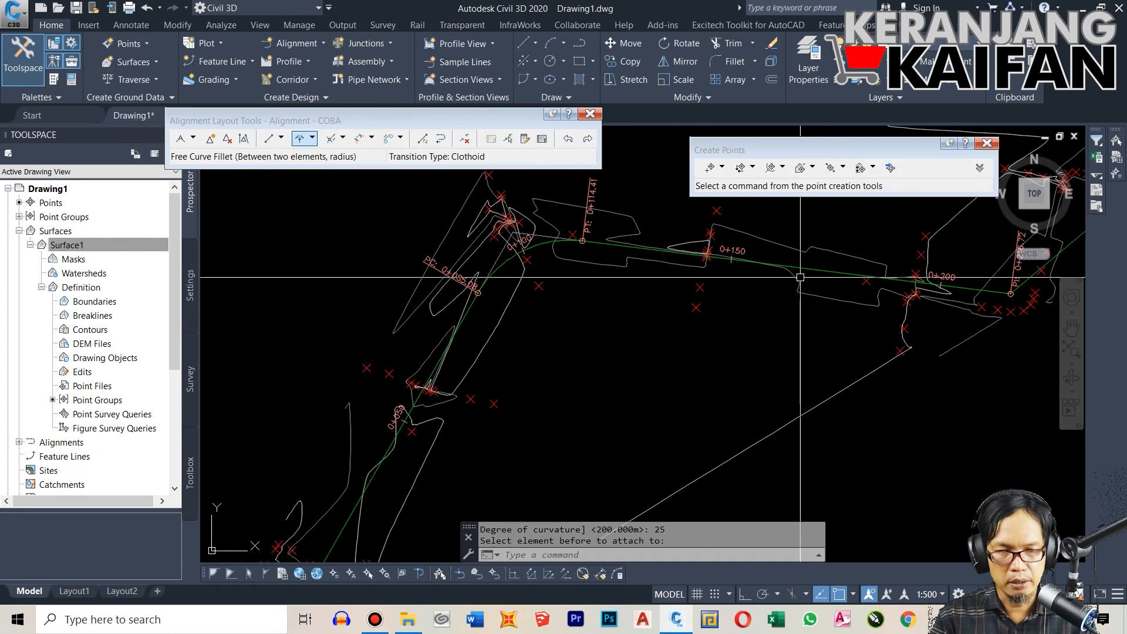
pyautogui.click(831, 270)
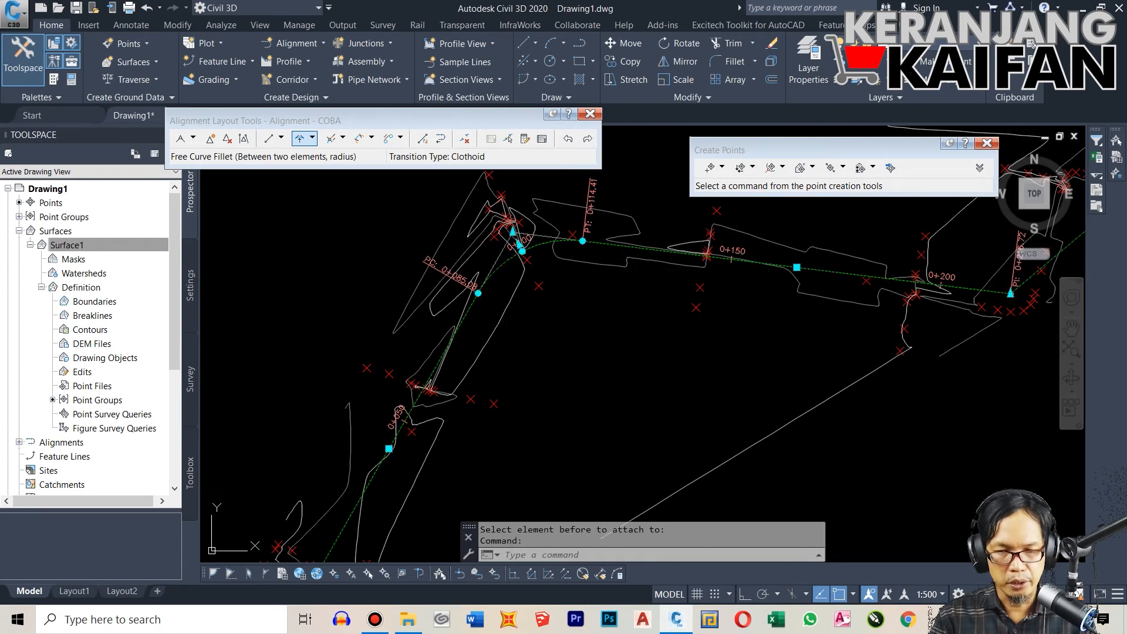
pyautogui.rightClick(830, 275)
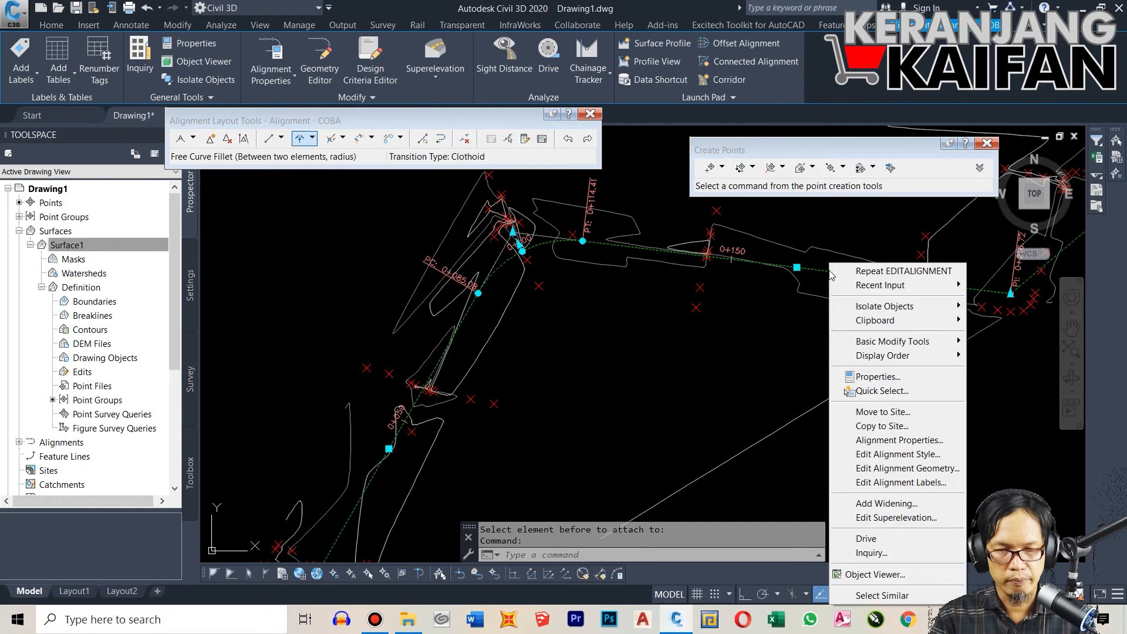
pyautogui.click(884, 482)
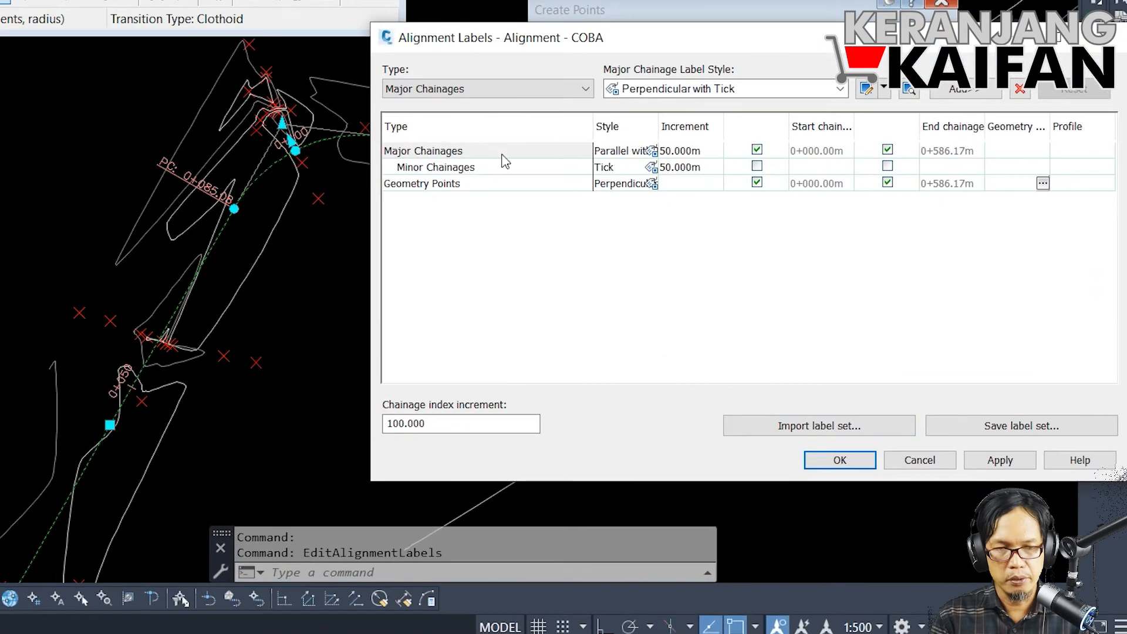
pyautogui.click(586, 95)
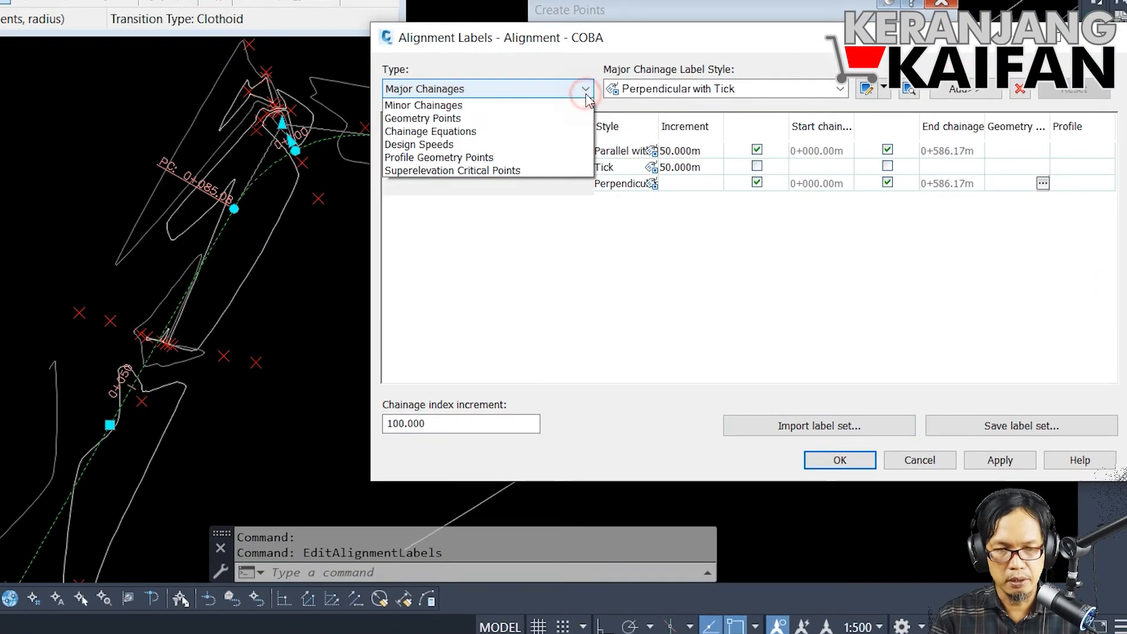
pyautogui.click(498, 132)
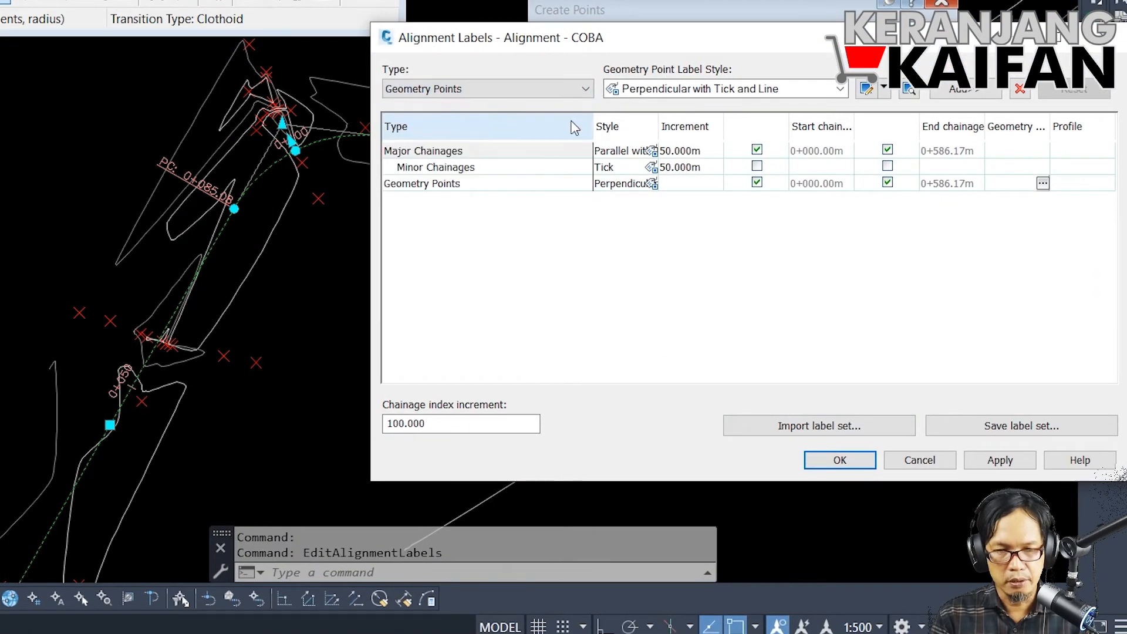
pyautogui.click(840, 89)
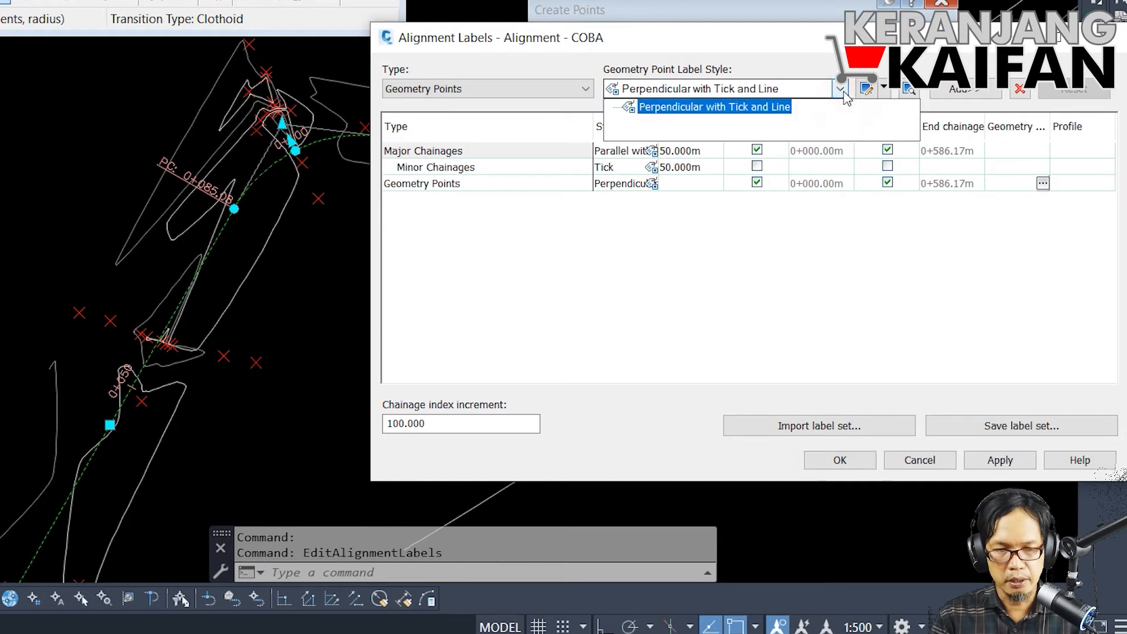
pyautogui.click(771, 109)
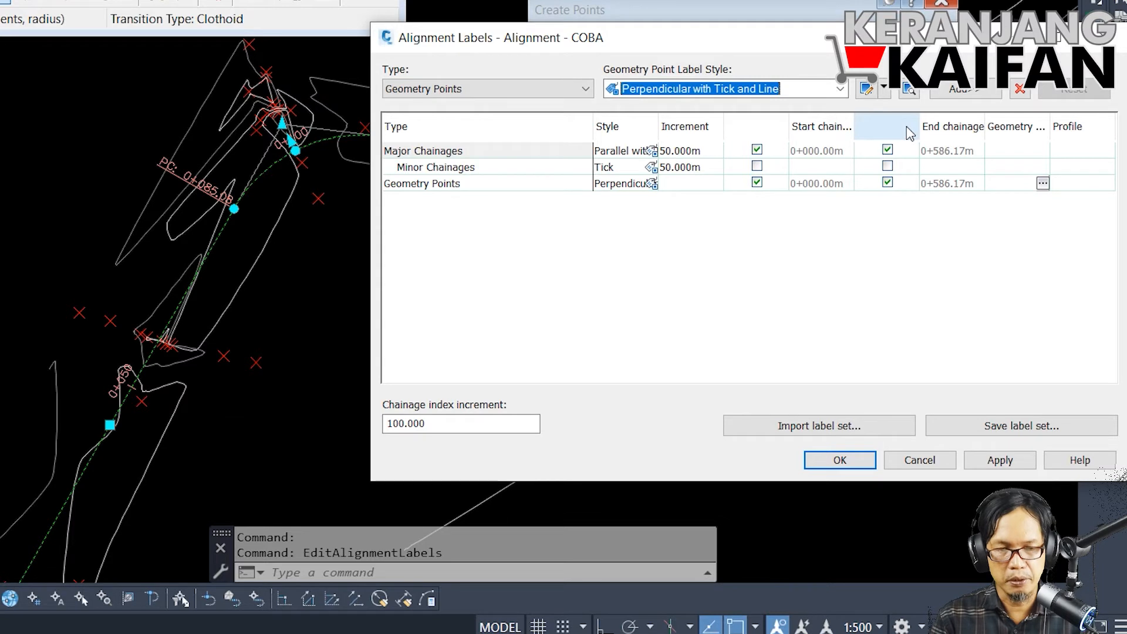
# - Add the geometry point labels with all point types enabled, including Curve Mid Point, and accept the alignment label changes
pyautogui.click(963, 91)
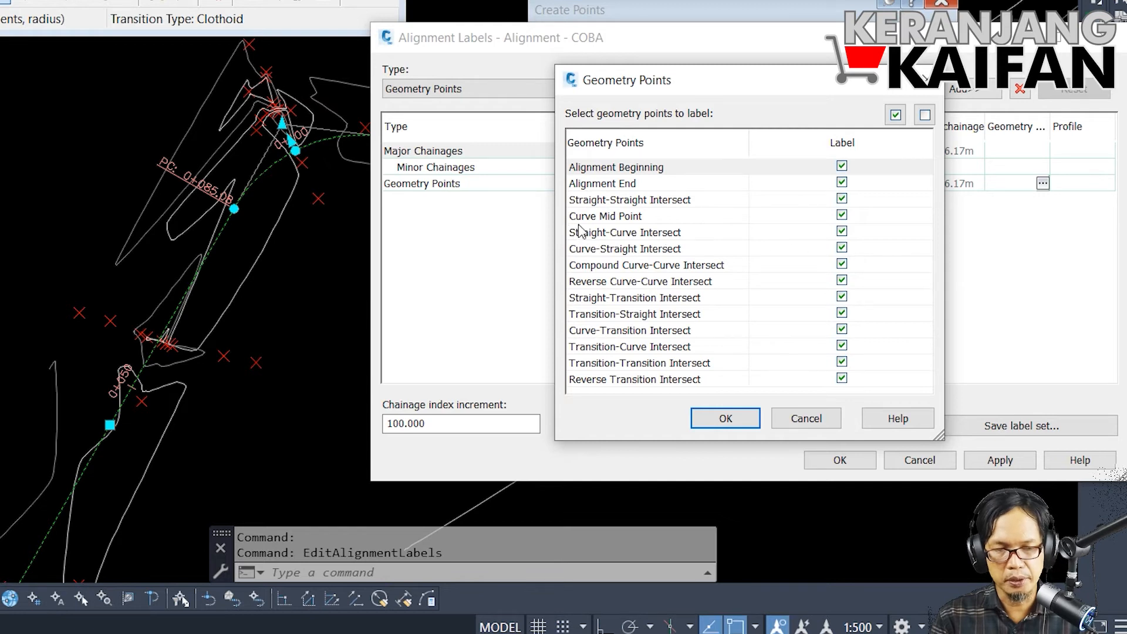
pyautogui.click(842, 217)
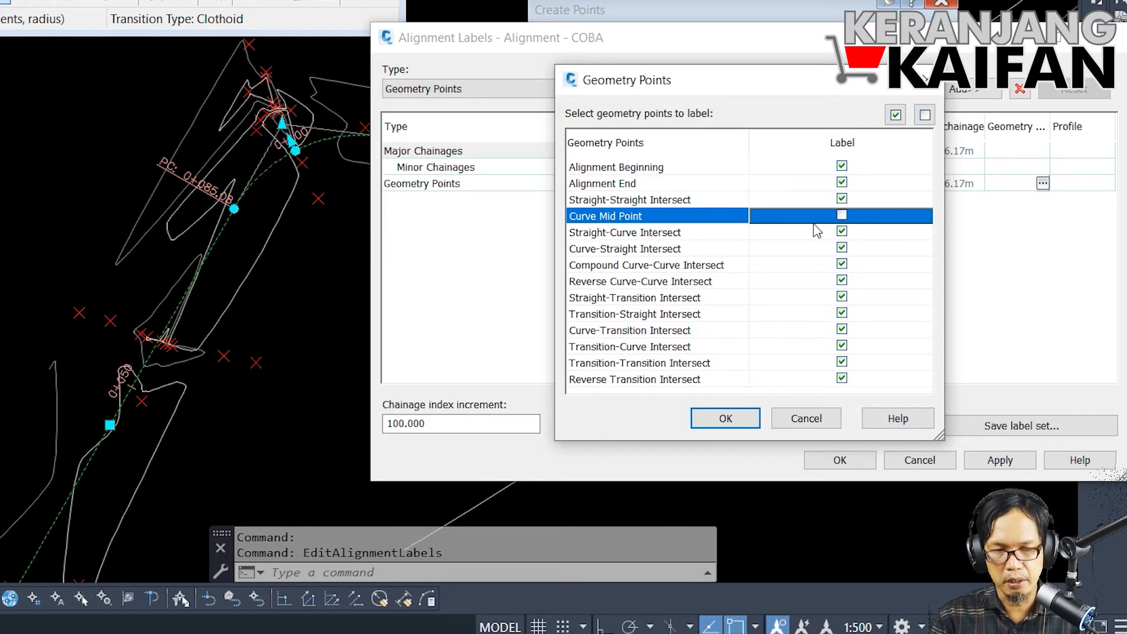
pyautogui.click(841, 216)
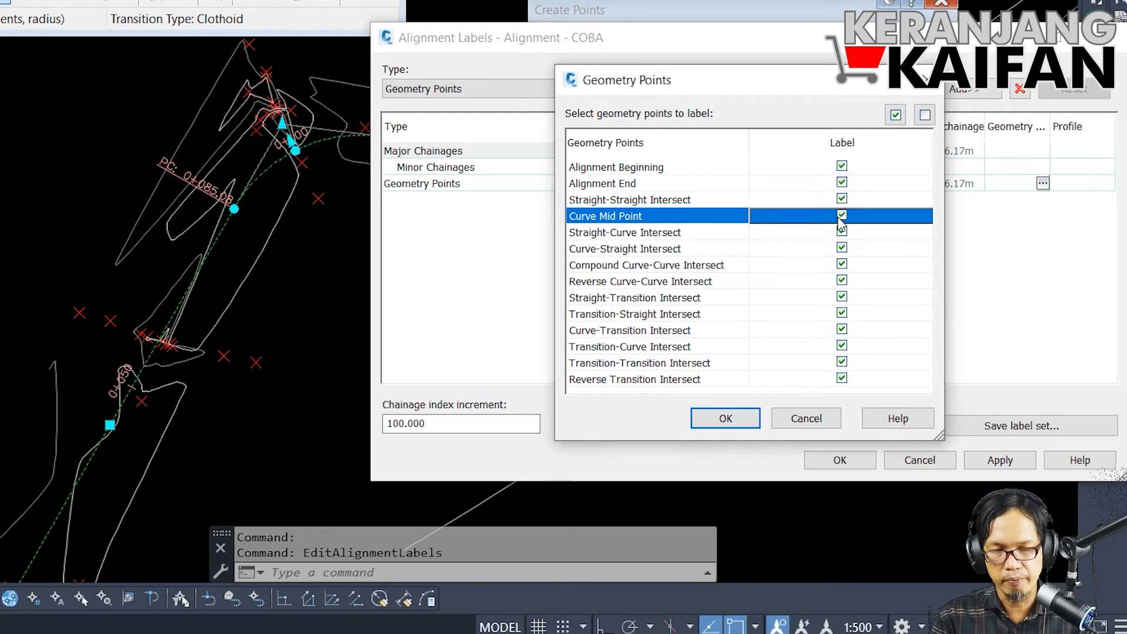
pyautogui.click(734, 418)
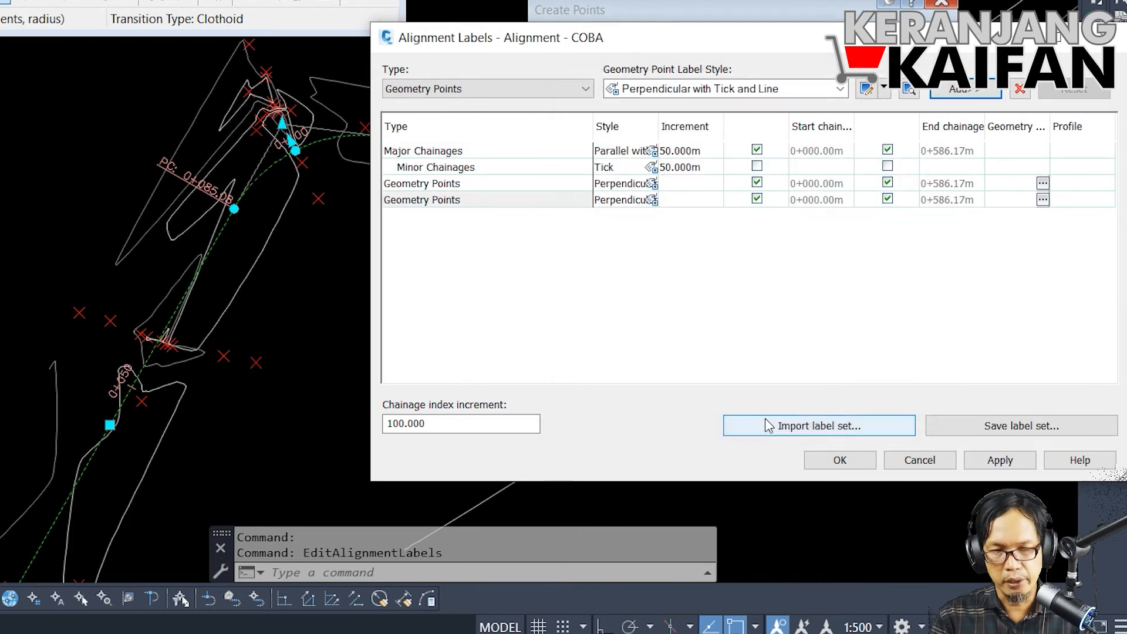
pyautogui.click(856, 461)
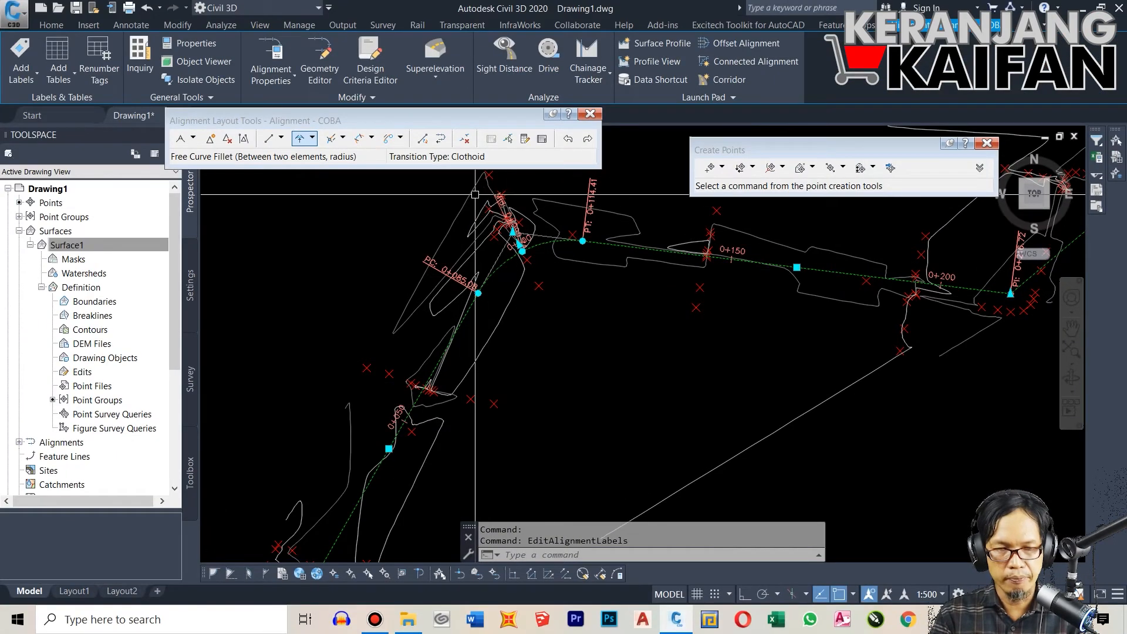
# - Set the drawing's annotation scale to 1:200 to shrink the overlapping labels on the curve
pyautogui.scroll(4, 479, 195)
pyautogui.scroll(2, 479, 195)
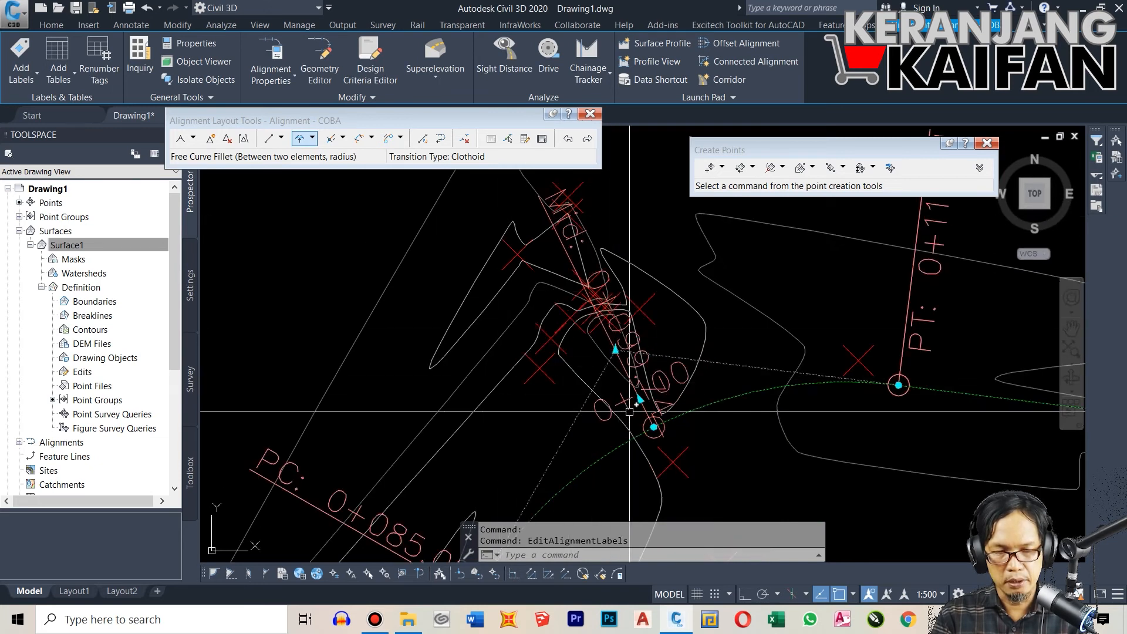
pyautogui.click(943, 594)
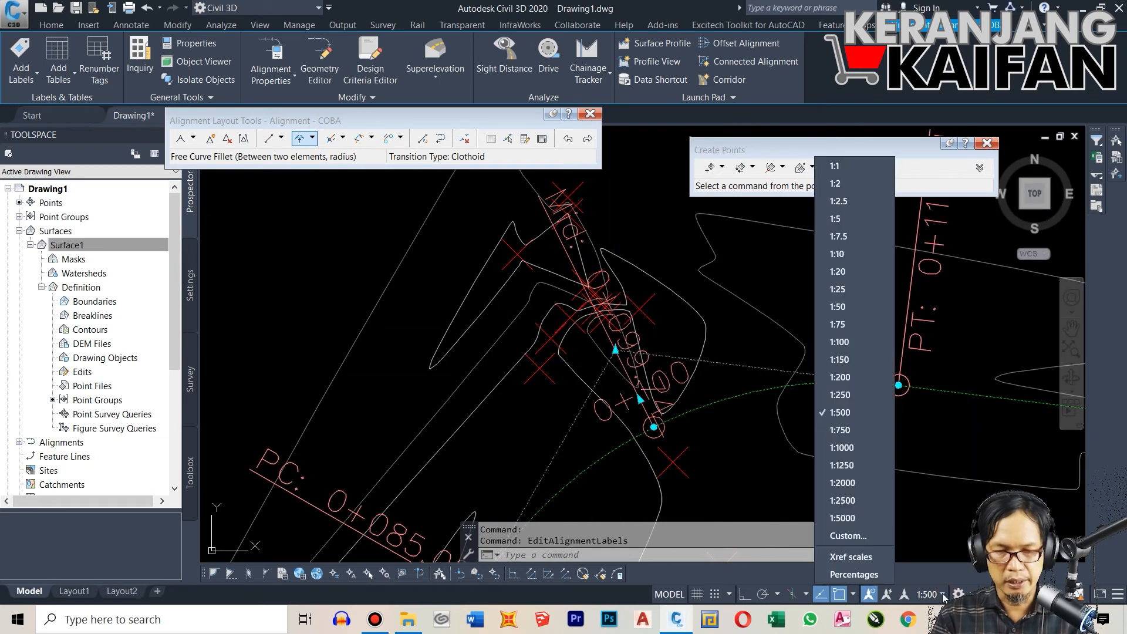
pyautogui.click(851, 380)
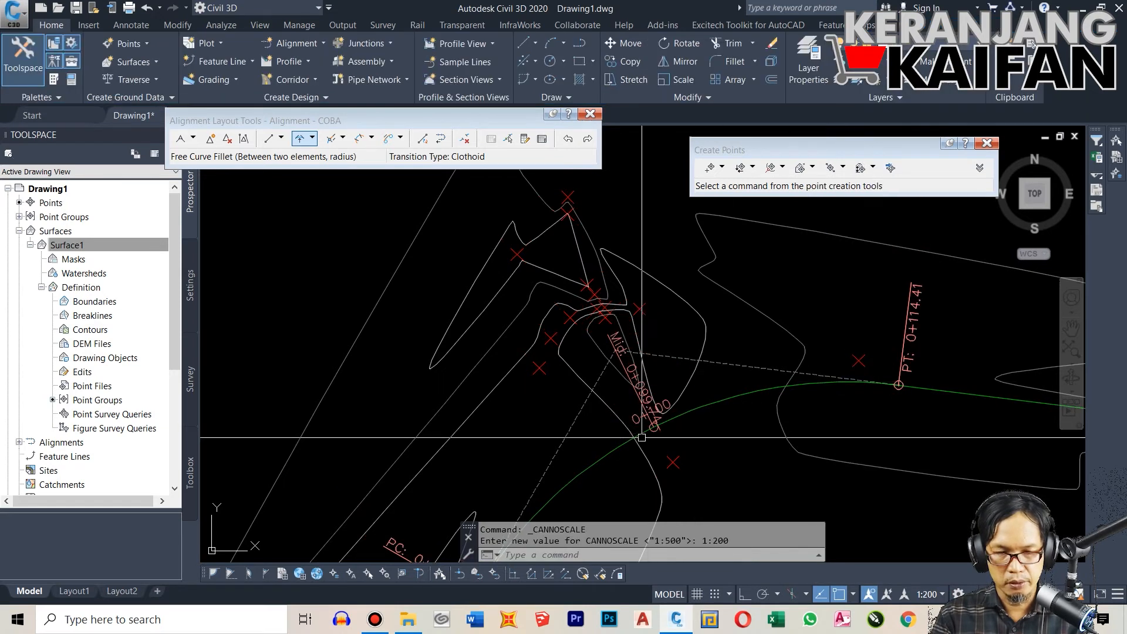
# - Examine the start, mid-point and end labels of the new curve along the alignment
pyautogui.scroll(-1, 631, 432)
pyautogui.scroll(1, 643, 410)
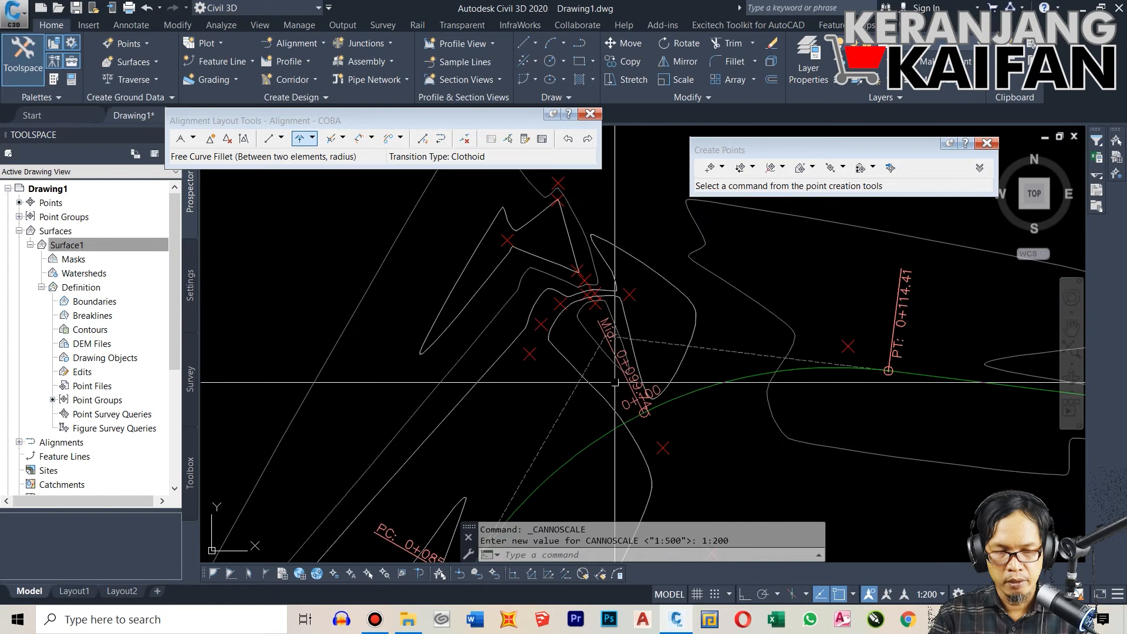
pyautogui.scroll(1, 643, 410)
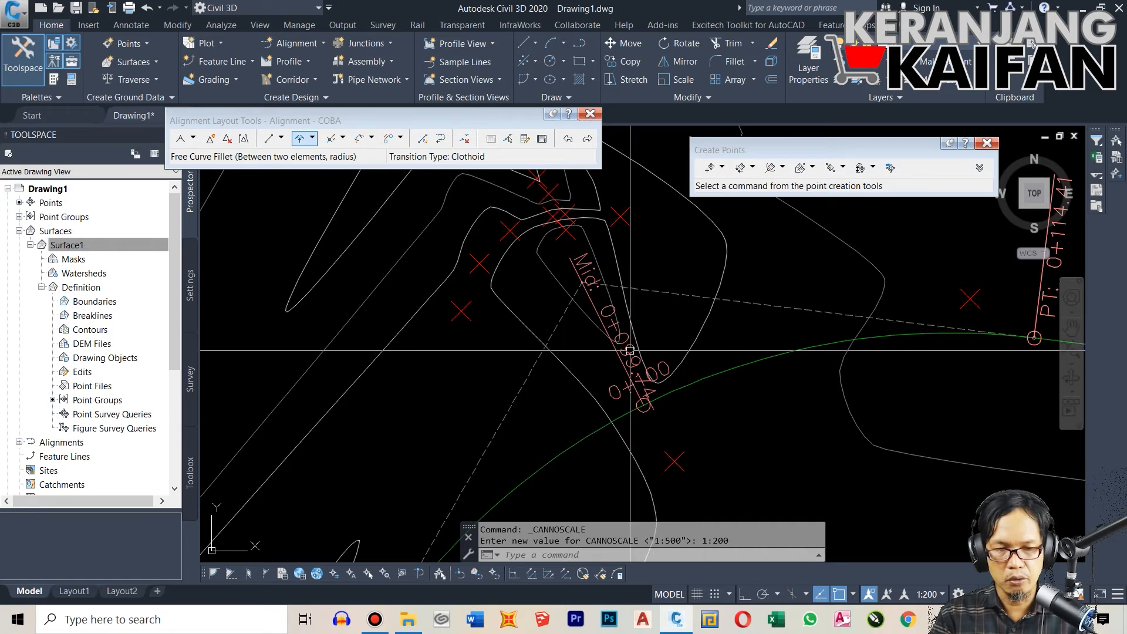
pyautogui.scroll(-6, 487, 381)
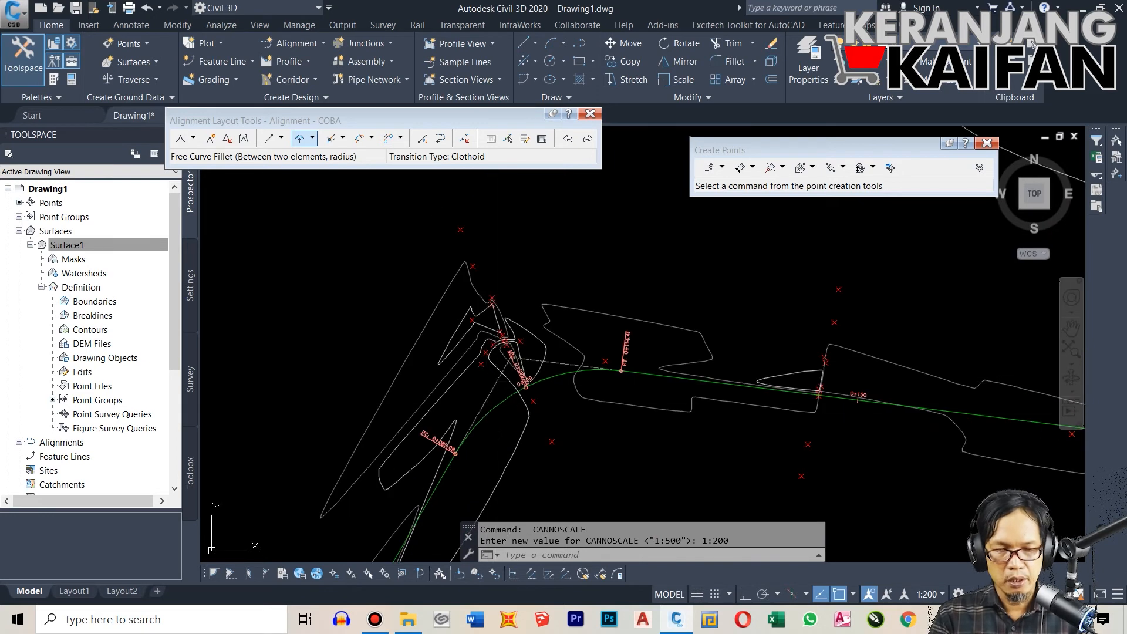
pyautogui.scroll(-4, 512, 378)
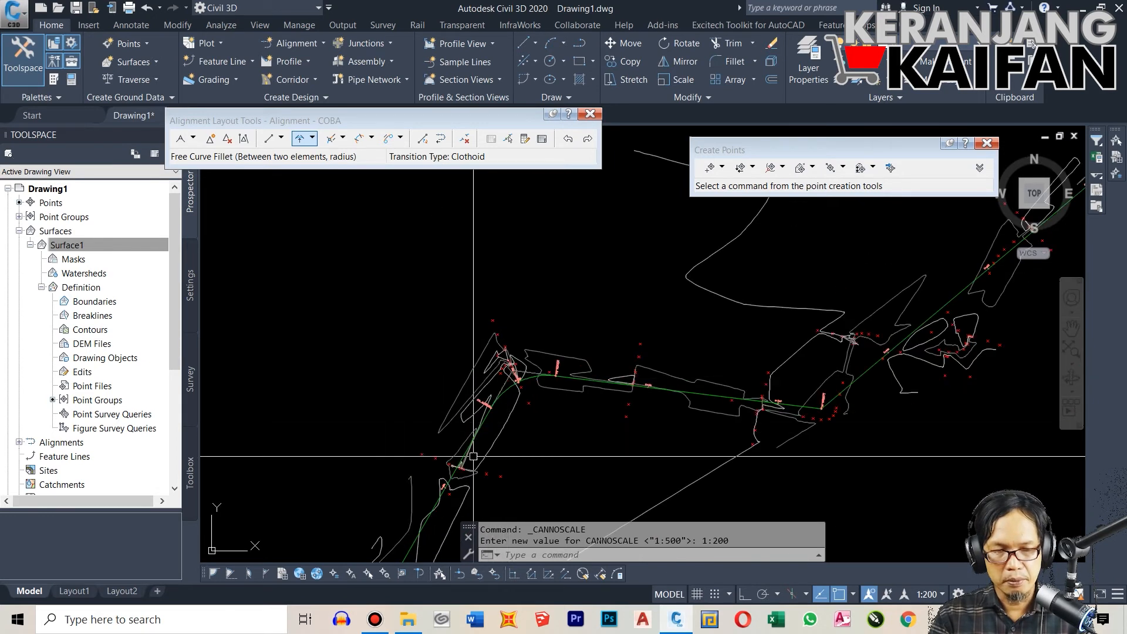
pyautogui.scroll(2, 473, 460)
pyautogui.scroll(3, 474, 460)
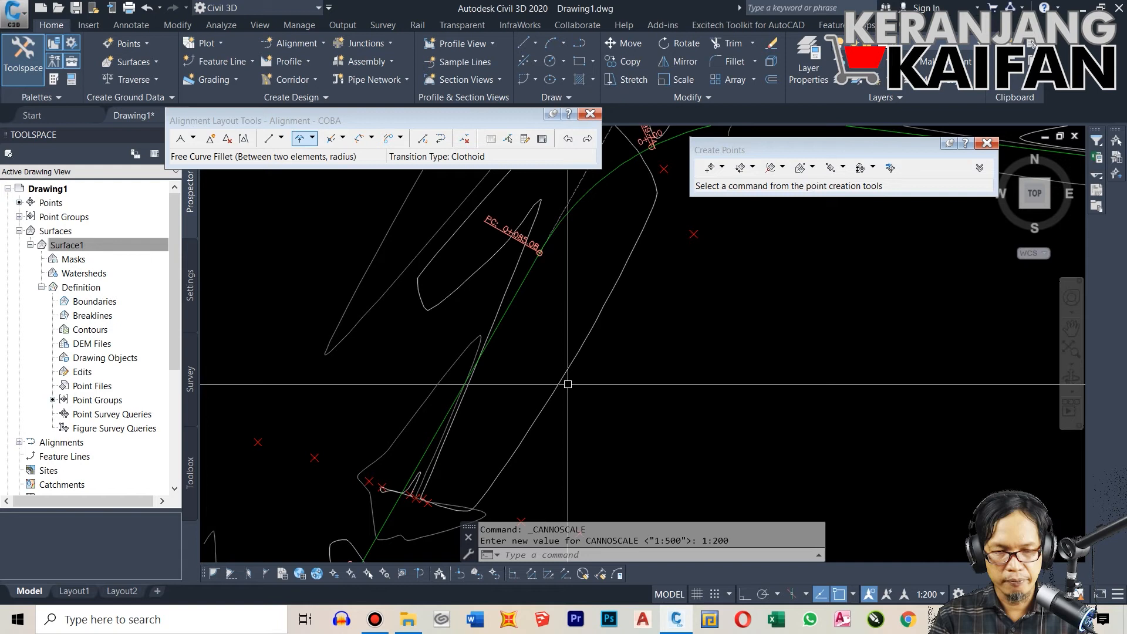
pyautogui.scroll(-1, 567, 382)
pyautogui.scroll(5, 539, 280)
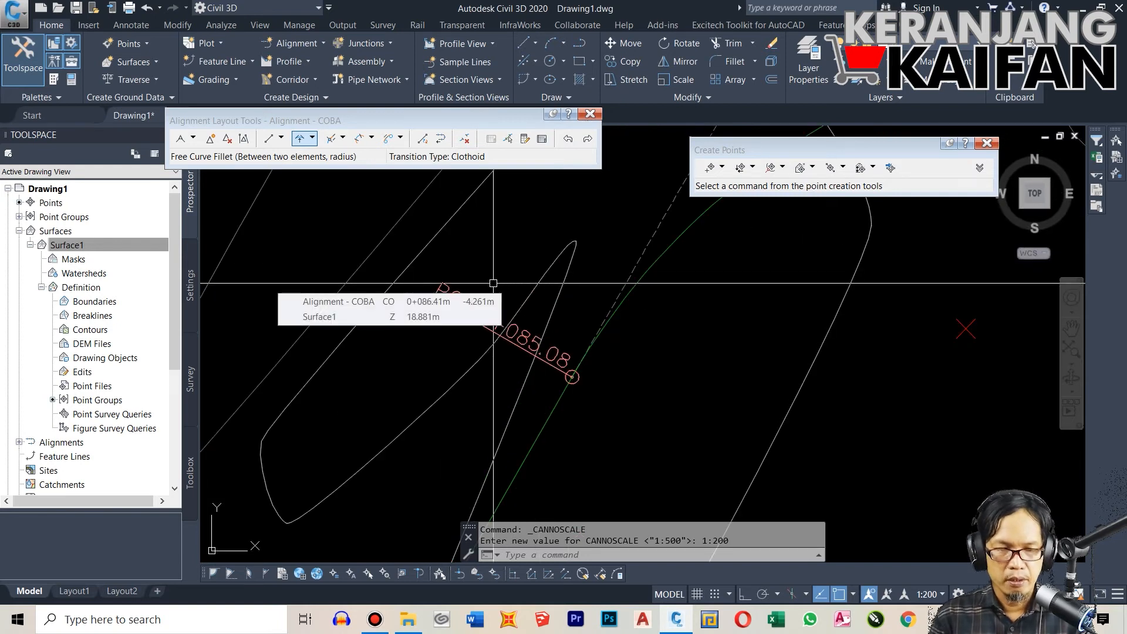
# - Examine the PC, Mid and PT station labels along the full circle curve of the COBA alignment
pyautogui.scroll(-2, 493, 284)
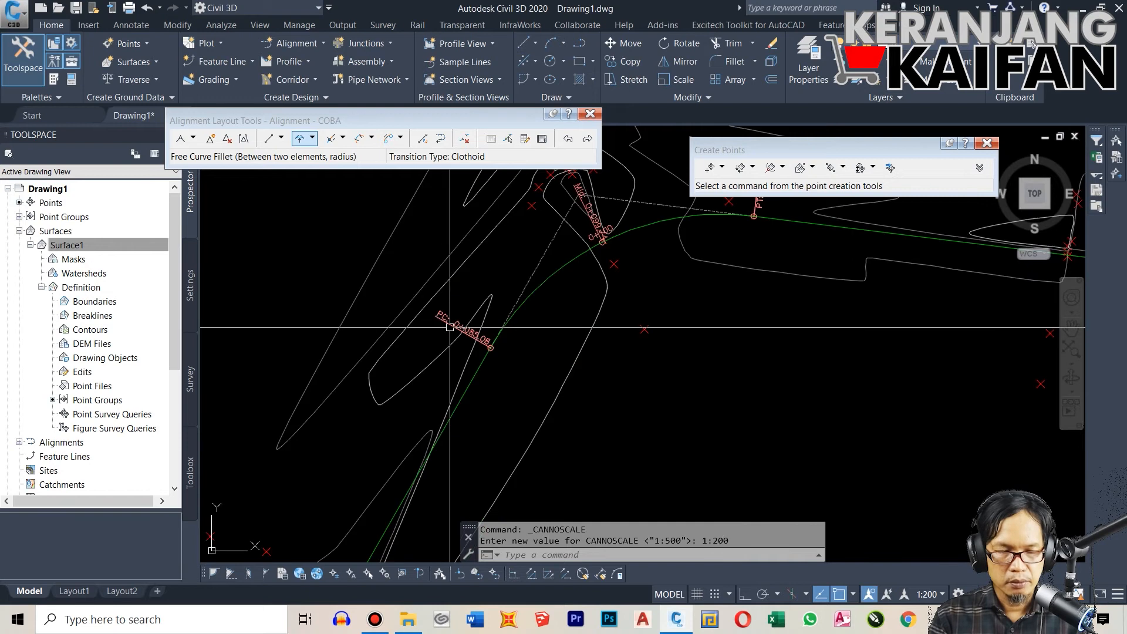
pyautogui.scroll(2, 451, 317)
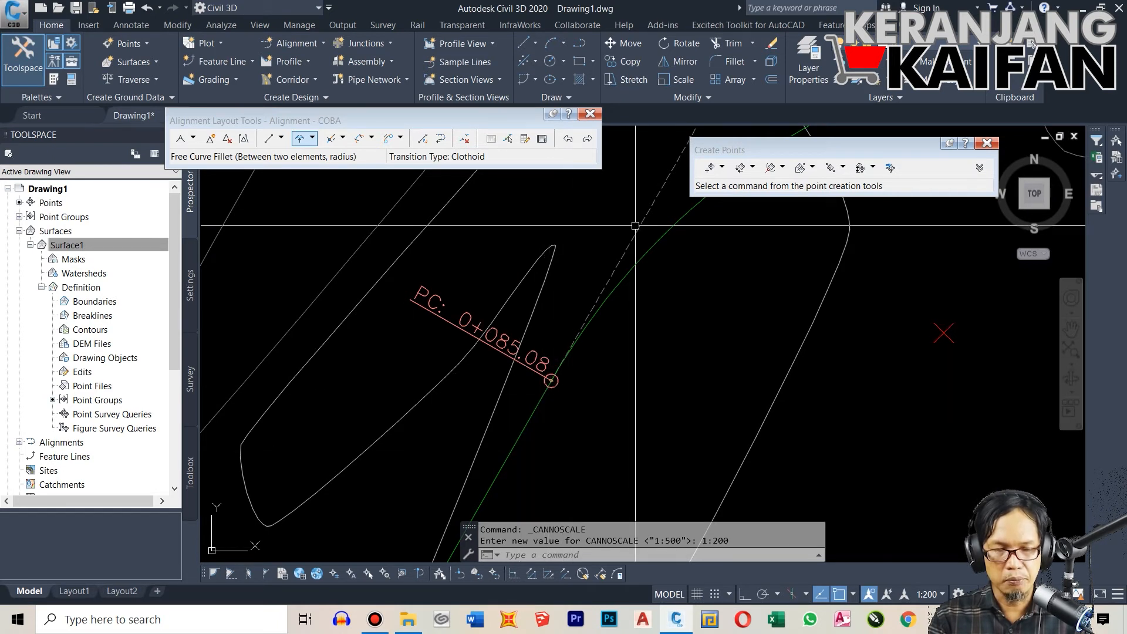
pyautogui.scroll(-3, 584, 284)
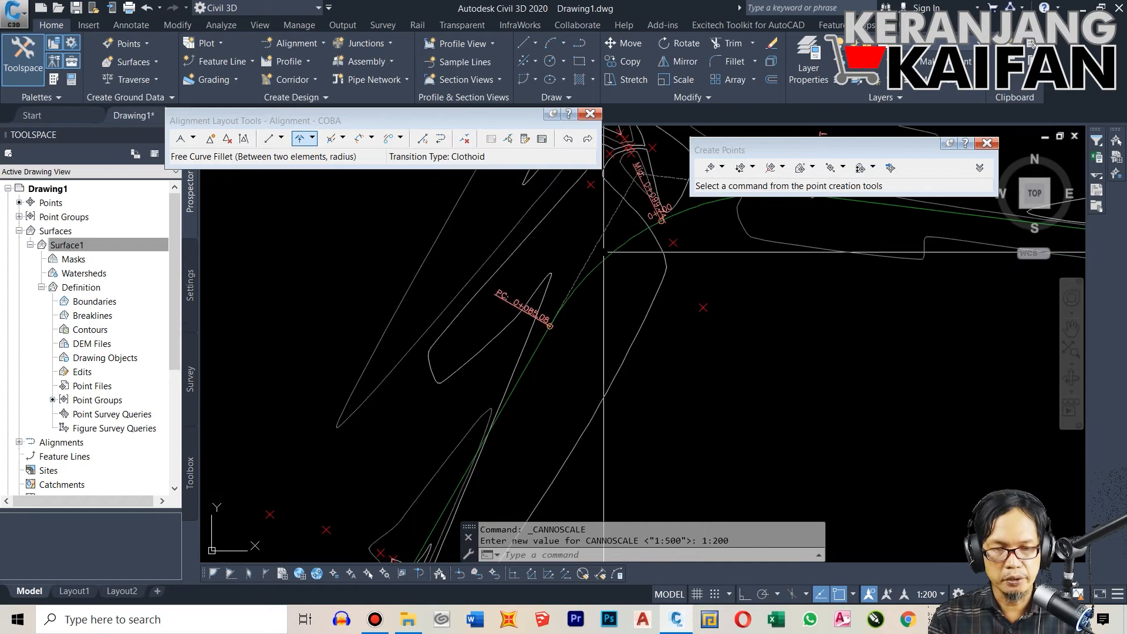
pyautogui.scroll(4, 519, 296)
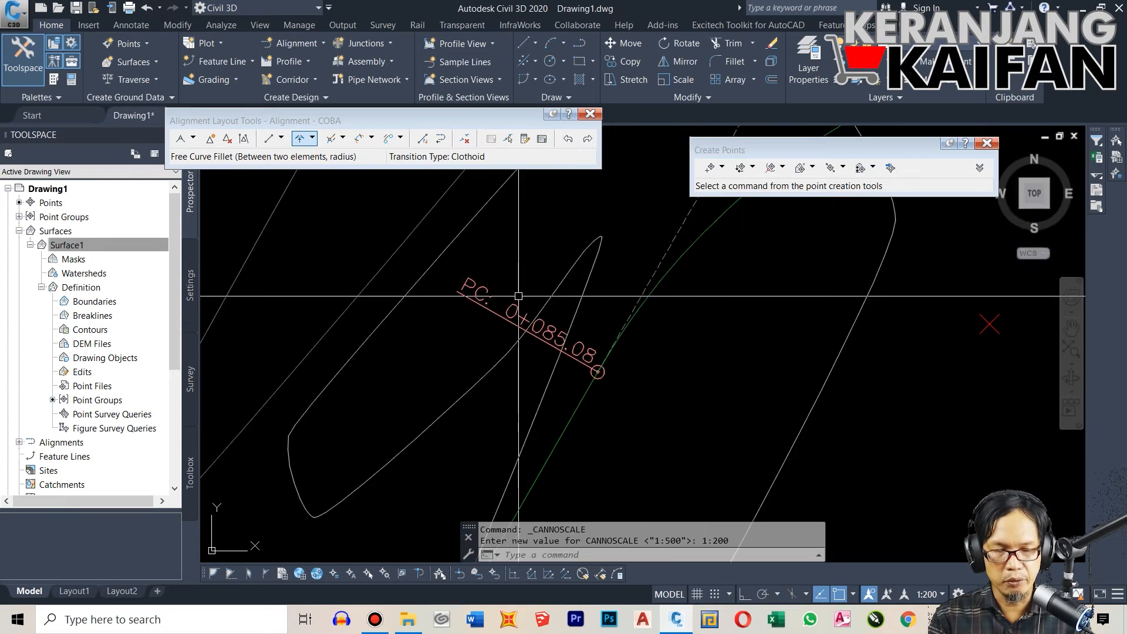
pyautogui.scroll(-2, 495, 348)
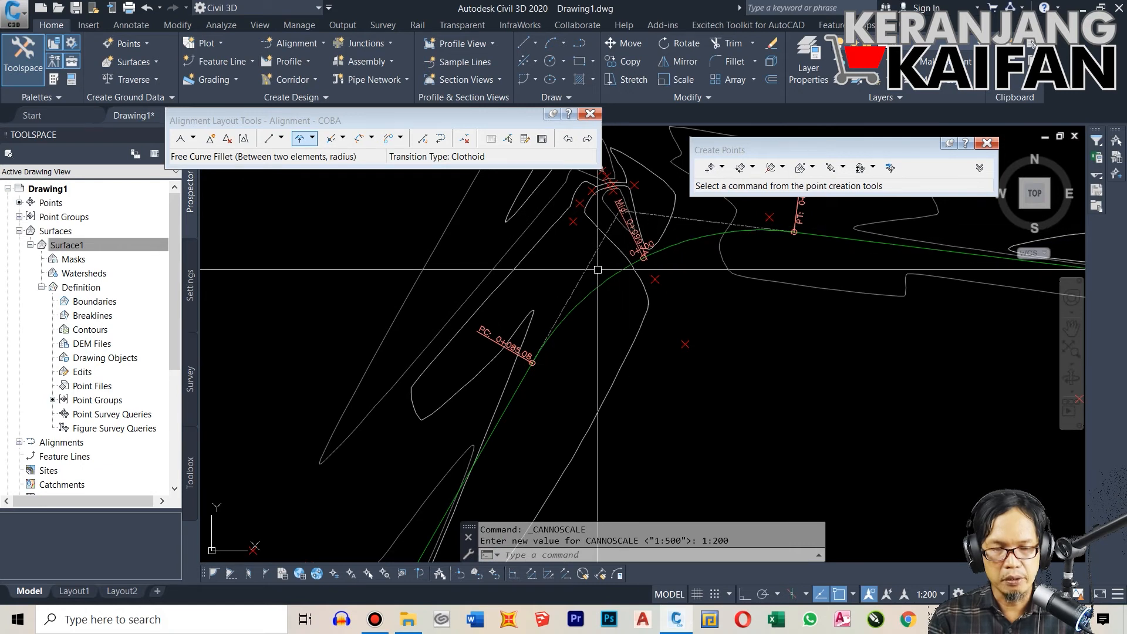
pyautogui.scroll(-3, 611, 238)
pyautogui.scroll(3, 672, 253)
pyautogui.scroll(2, 671, 253)
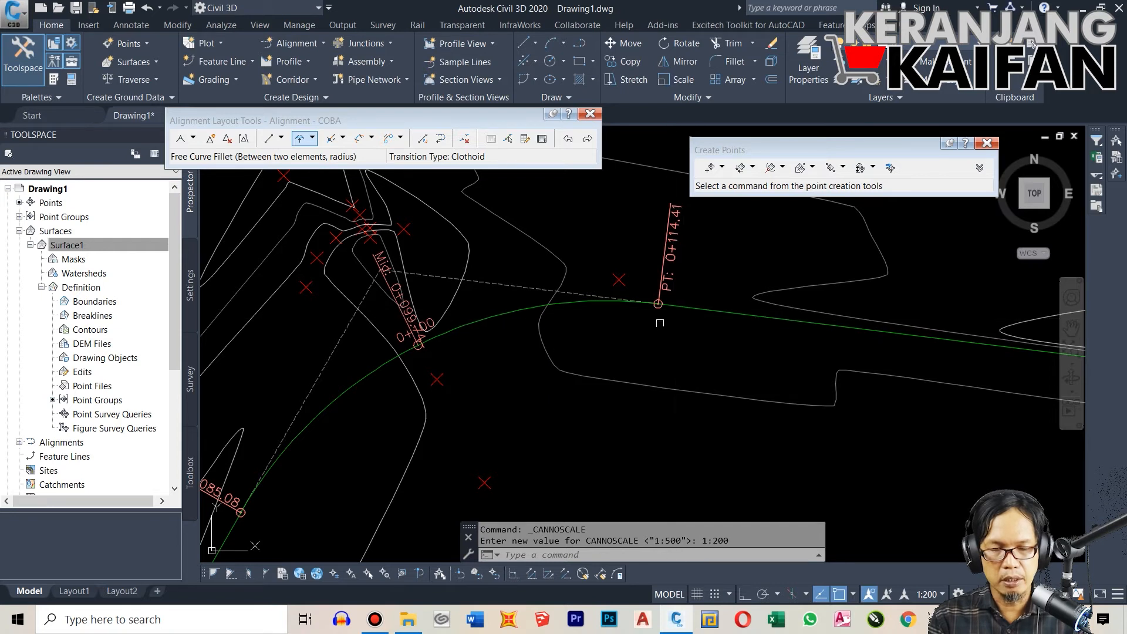
pyautogui.moveTo(660, 323)
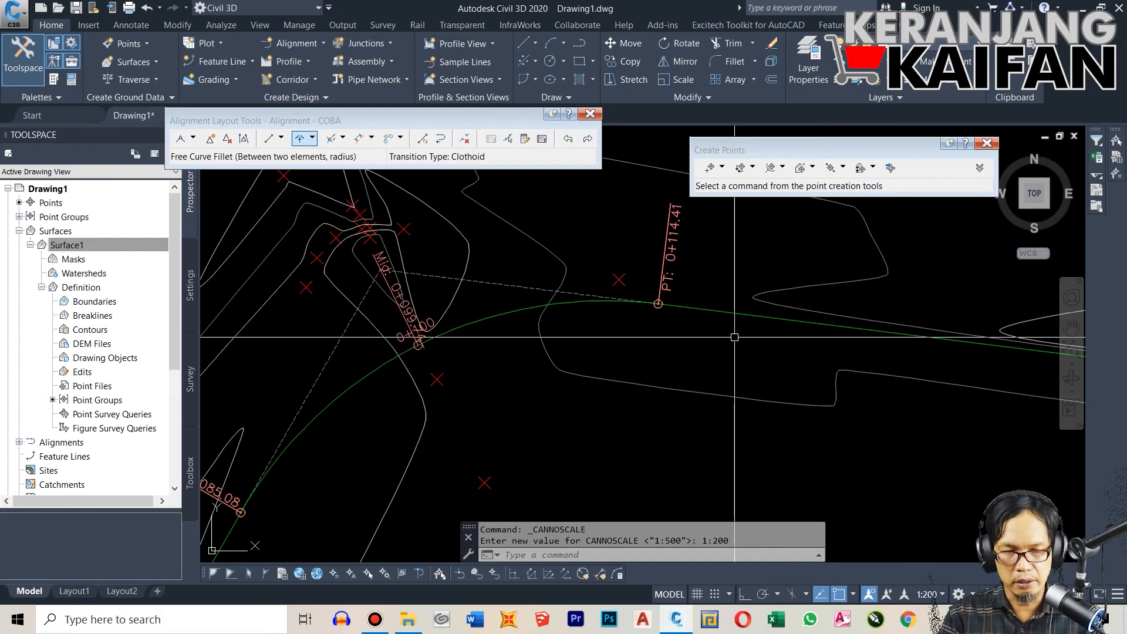
# - Start a Free Transition-Curve-Transition between the two straights meeting at PI 0+216.72 of the COBA alignment
pyautogui.scroll(-3, 508, 334)
pyautogui.scroll(-3, 484, 333)
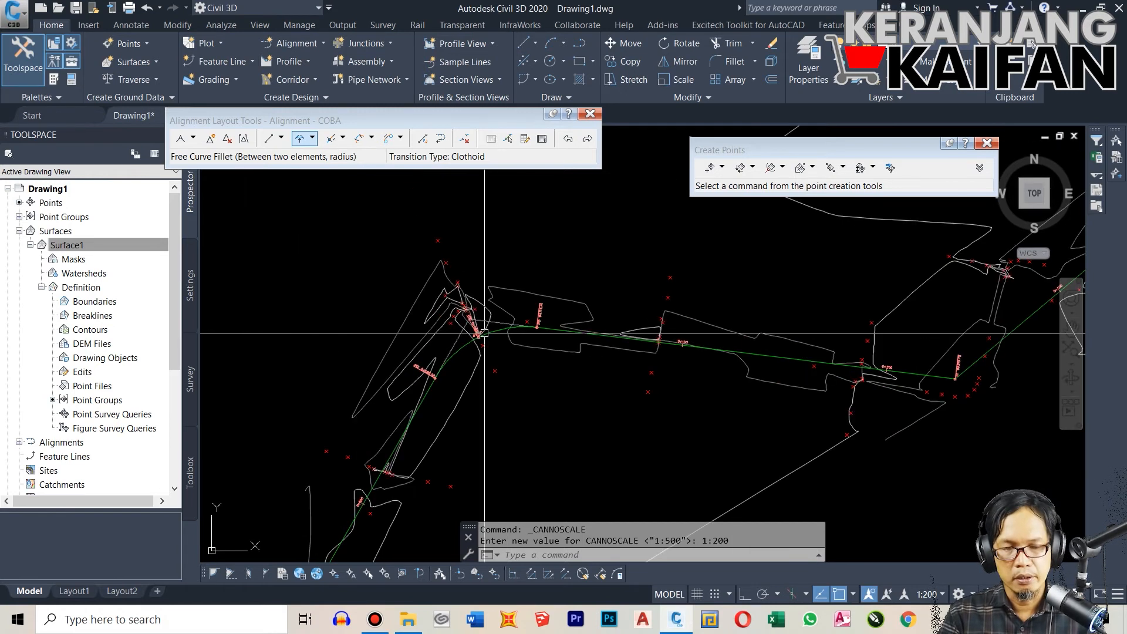
pyautogui.scroll(-2, 484, 333)
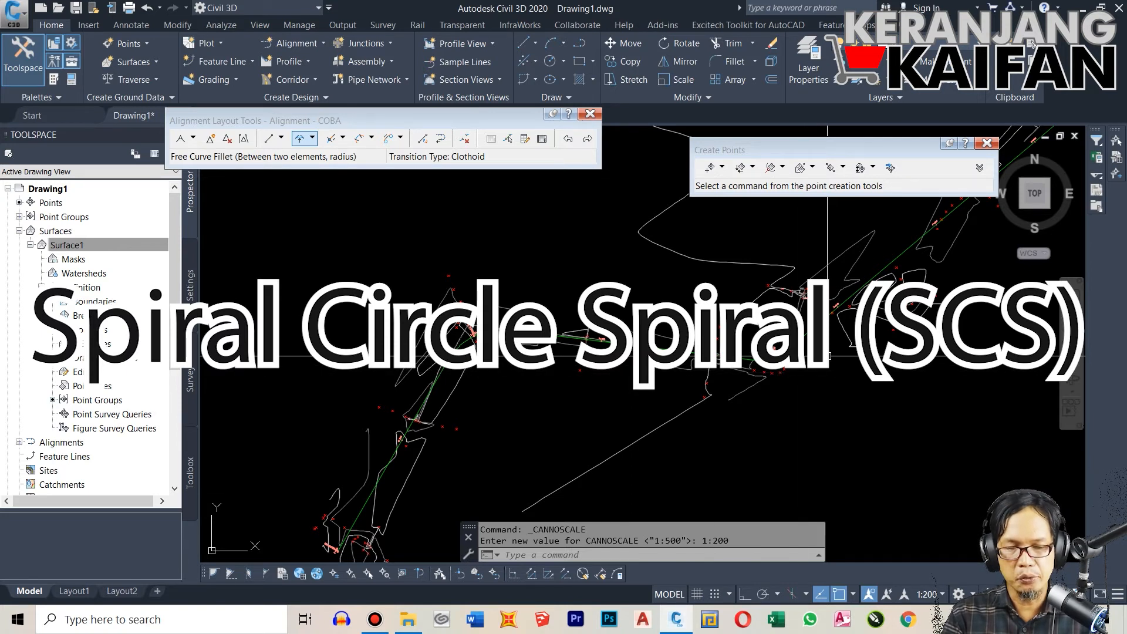
pyautogui.scroll(2, 828, 356)
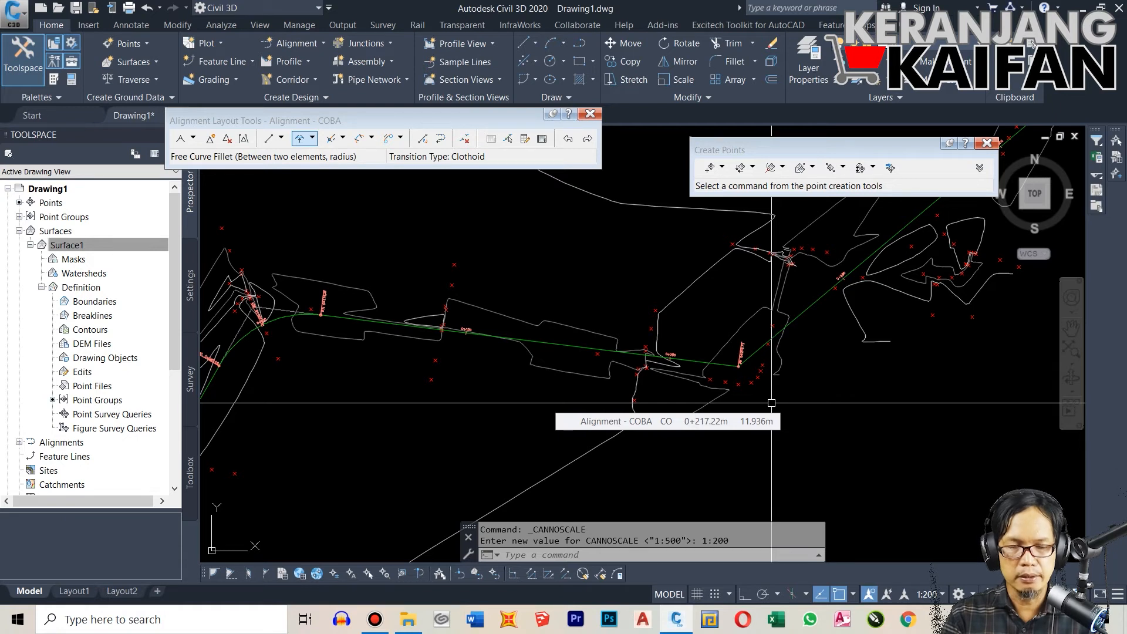
pyautogui.scroll(3, 772, 403)
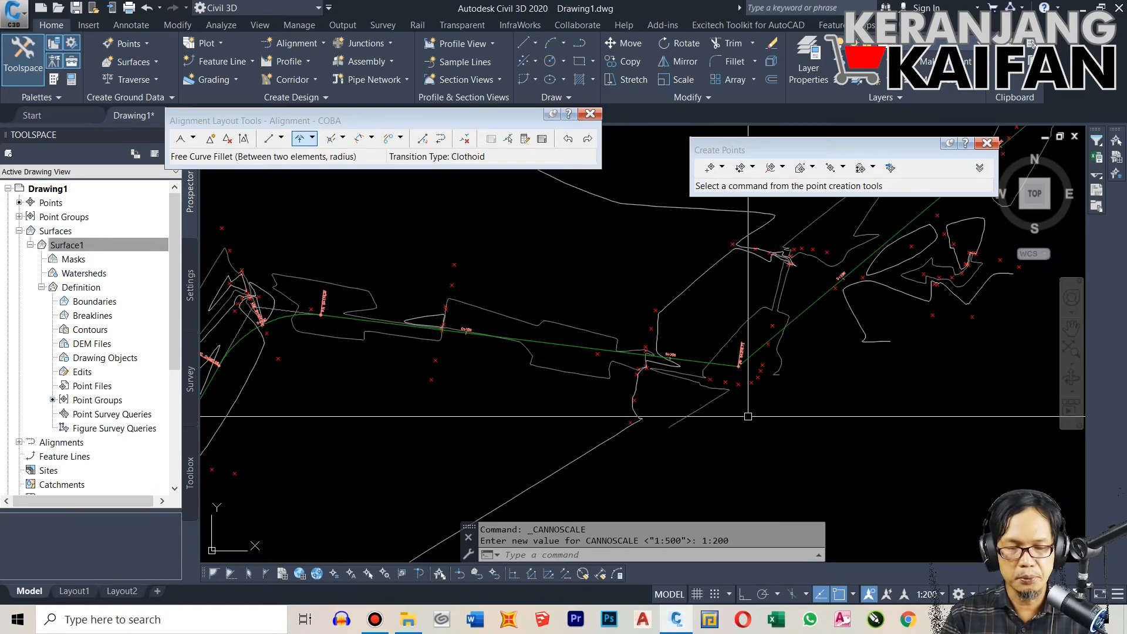
pyautogui.scroll(2, 771, 403)
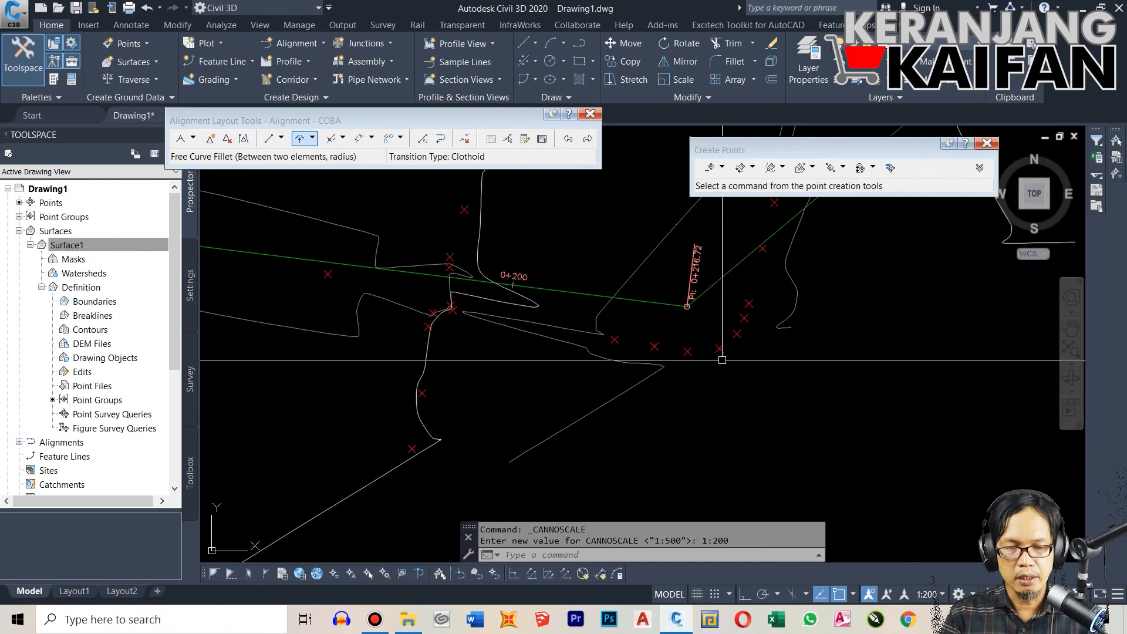
pyautogui.click(645, 301)
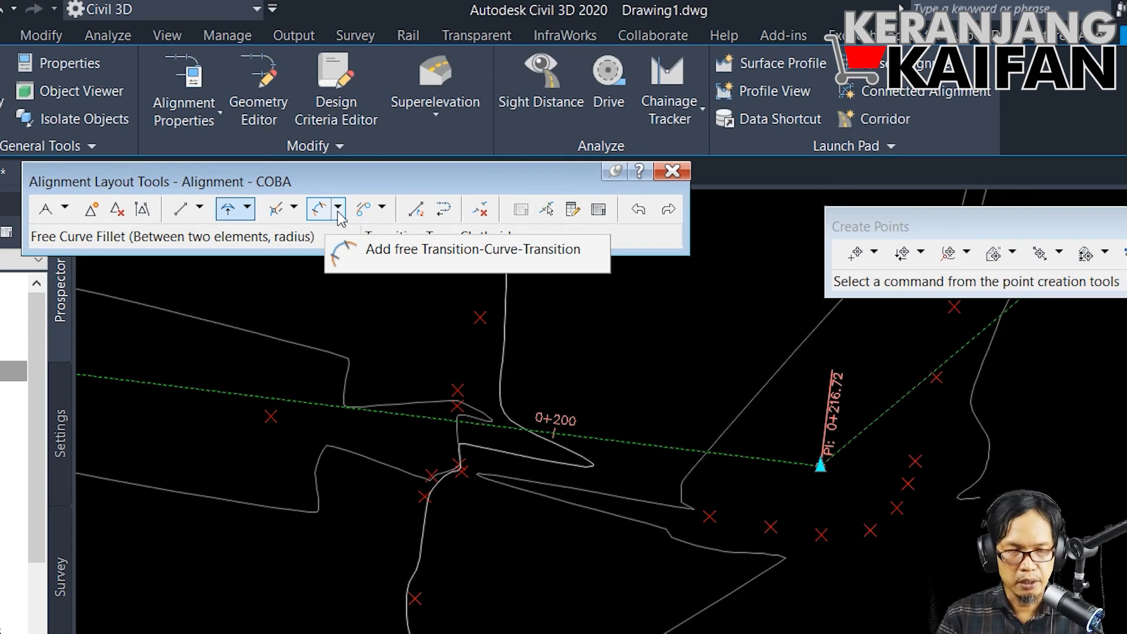
pyautogui.click(339, 209)
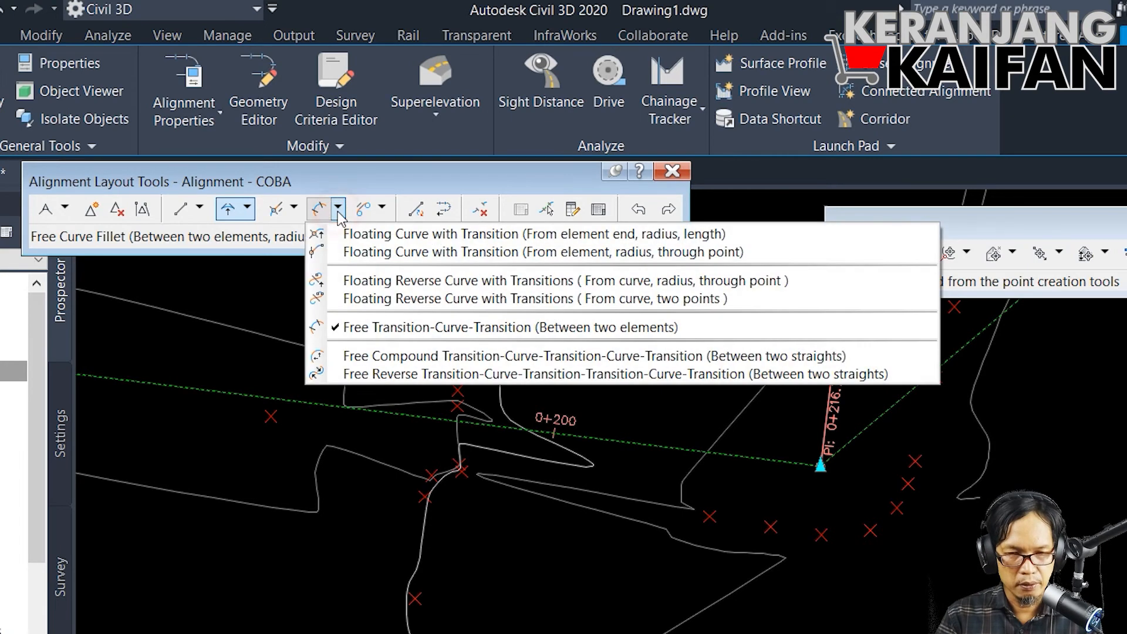
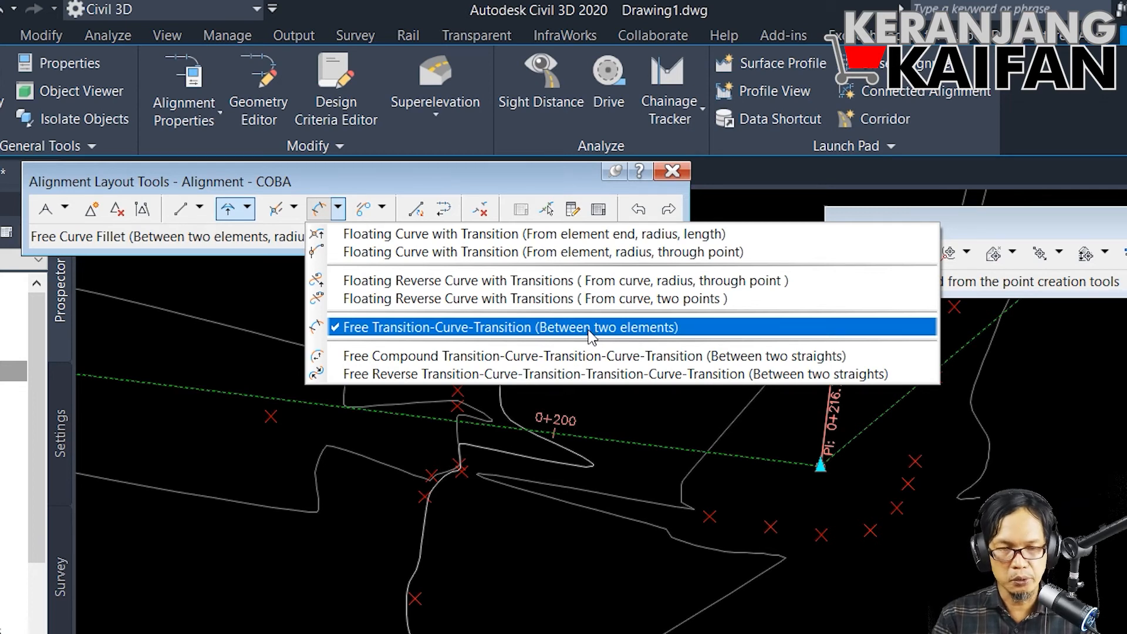
pyautogui.click(590, 333)
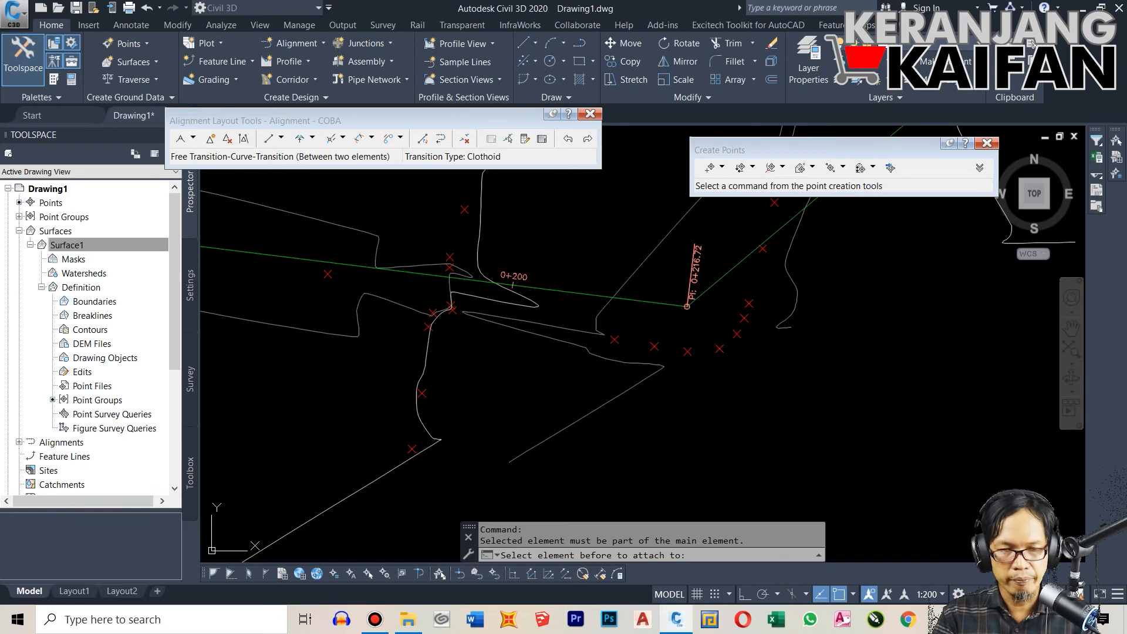
pyautogui.click(537, 288)
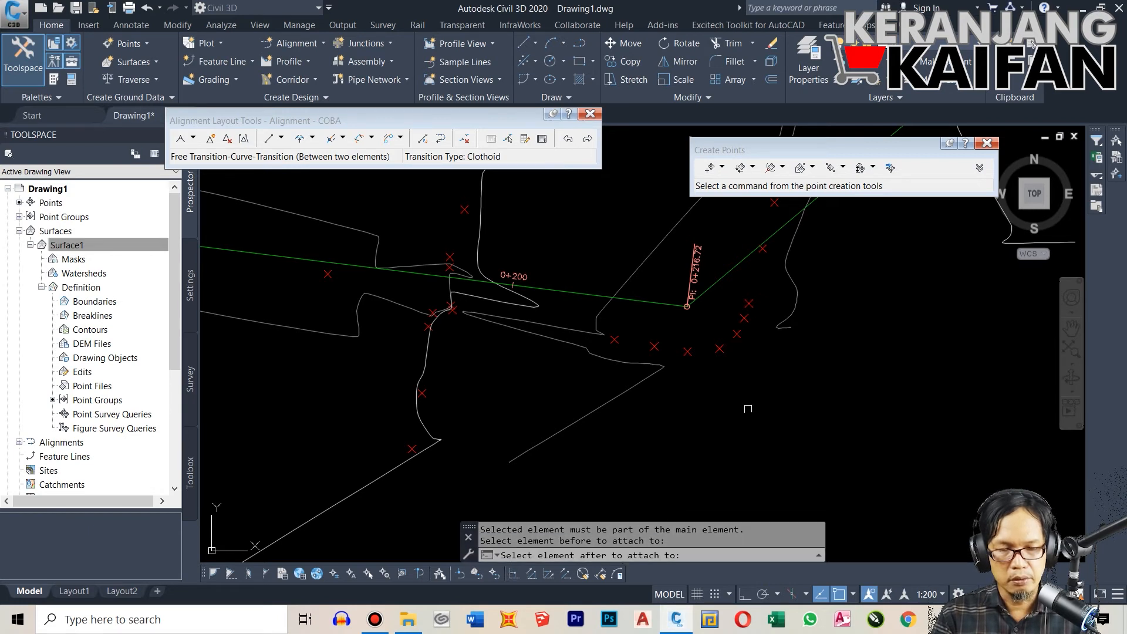
pyautogui.click(744, 258)
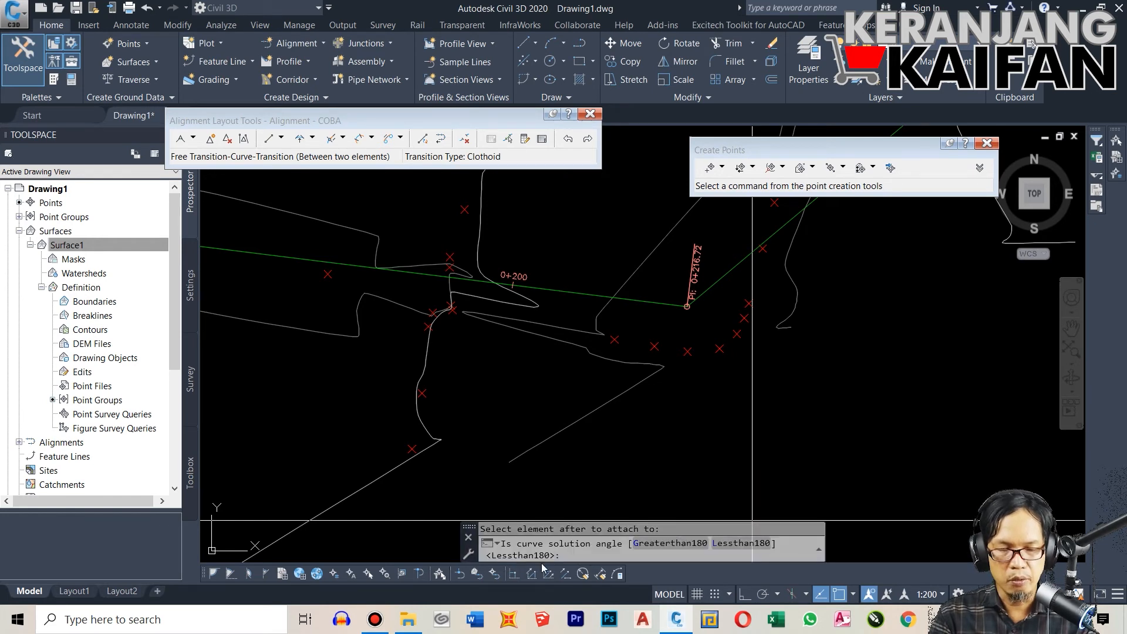
# - Create the spiral-circle-spiral curve with a Lessthan180 solution, radius 25 m, and transition in and out lengths of 20 m
pyautogui.click(738, 544)
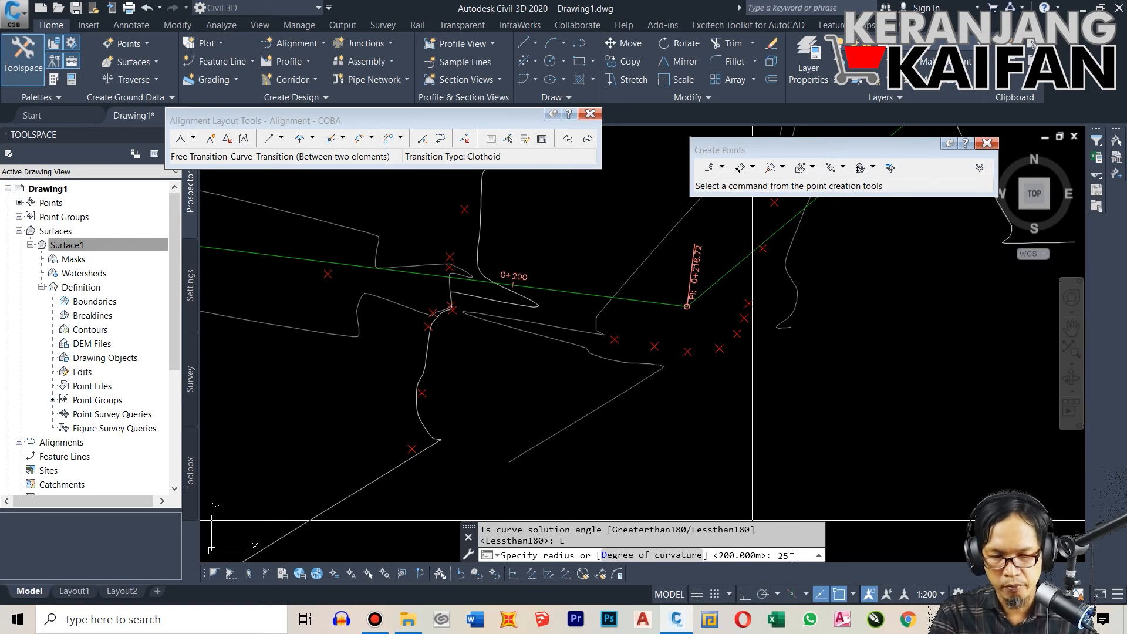
pyautogui.press('Return')
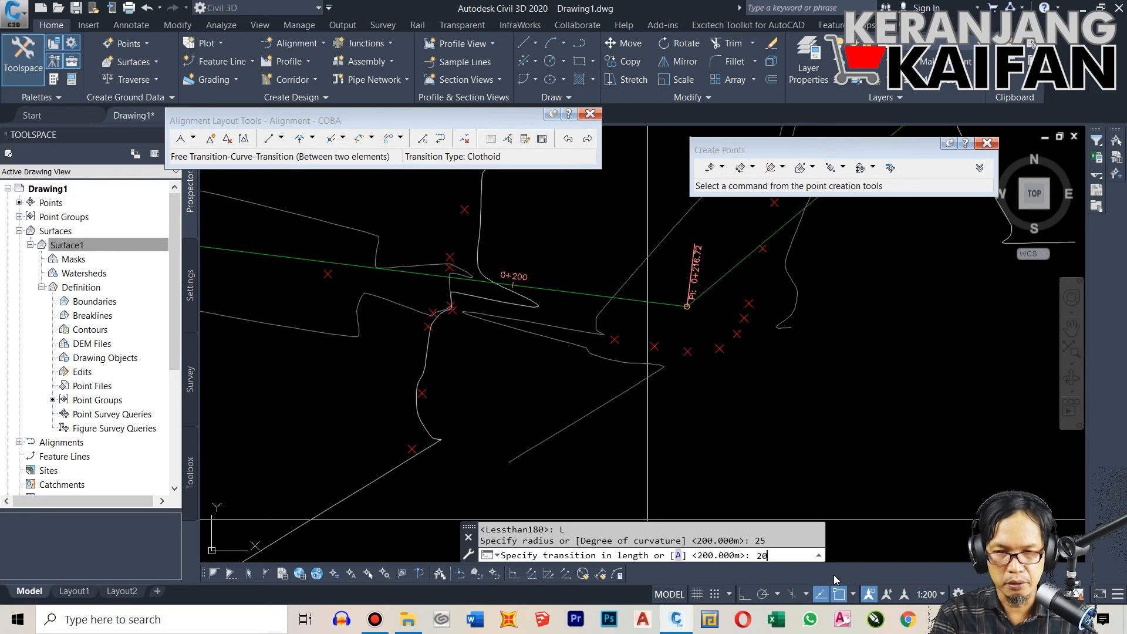
pyautogui.press('Return')
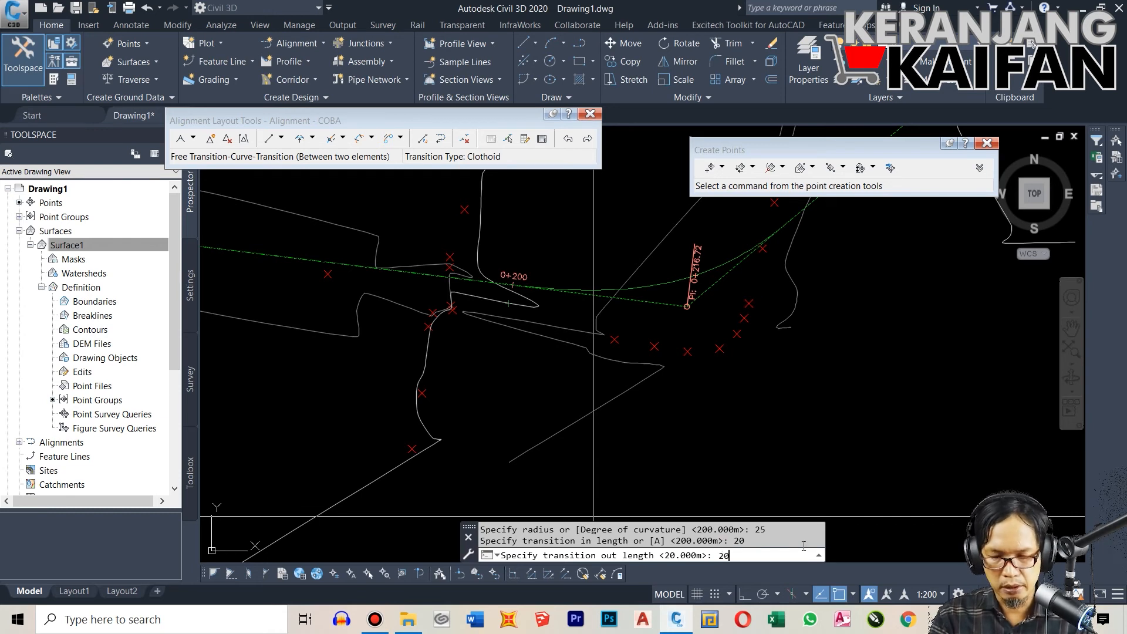
pyautogui.press('Return')
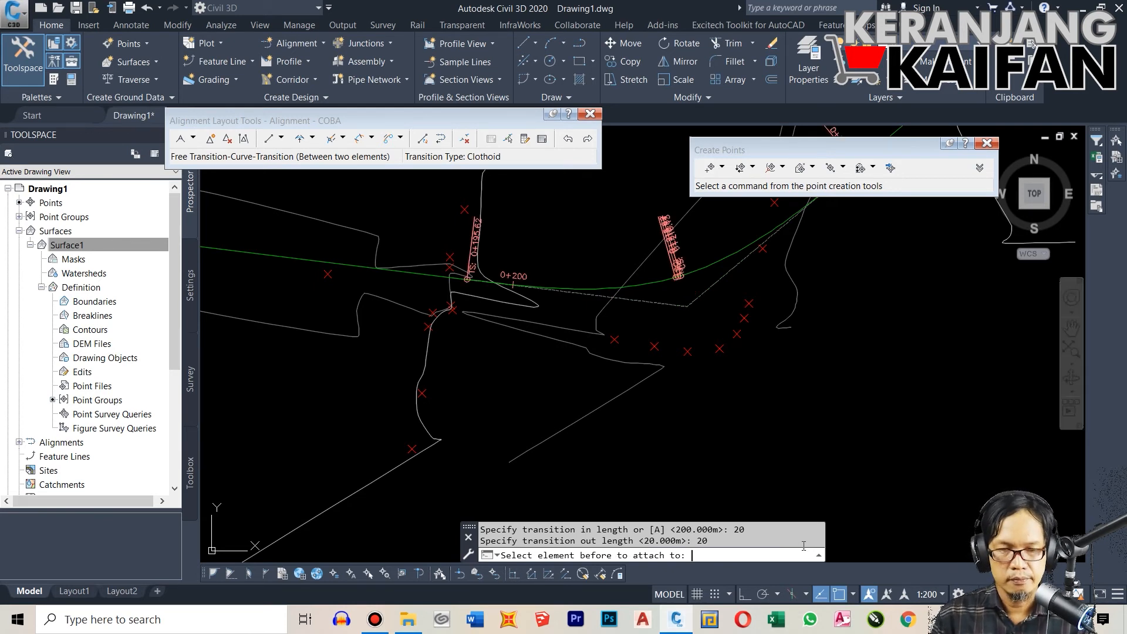
pyautogui.press('Escape')
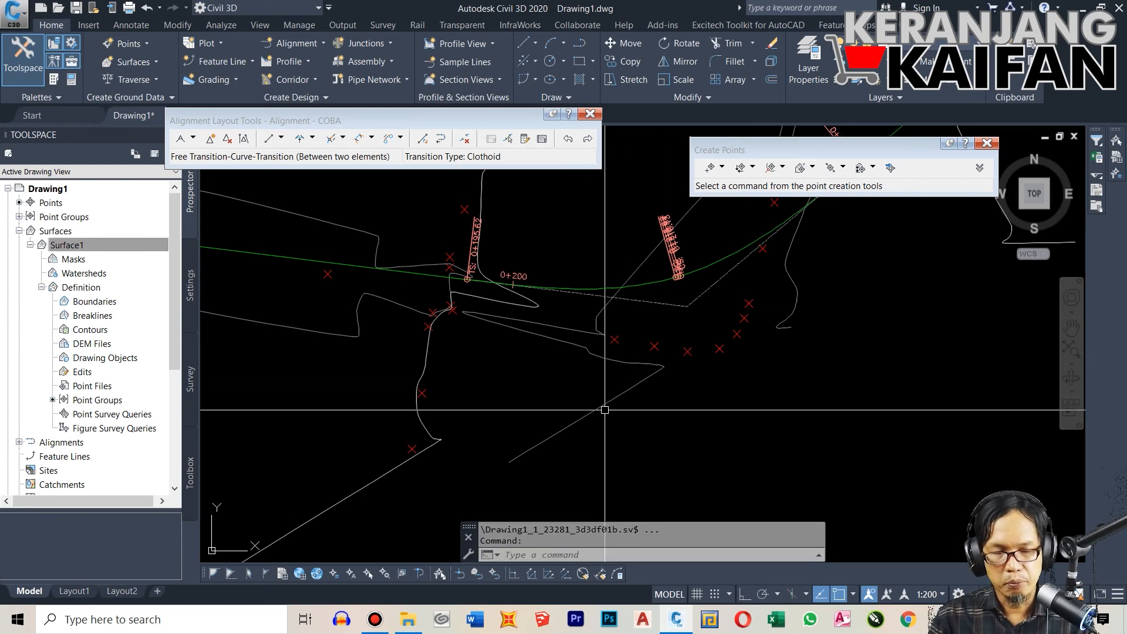
# - Reduce the drawing's annotation scale through 1:100 to 1:50 to separate the crowded SC, Mid and CS labels
pyautogui.scroll(-4, 605, 416)
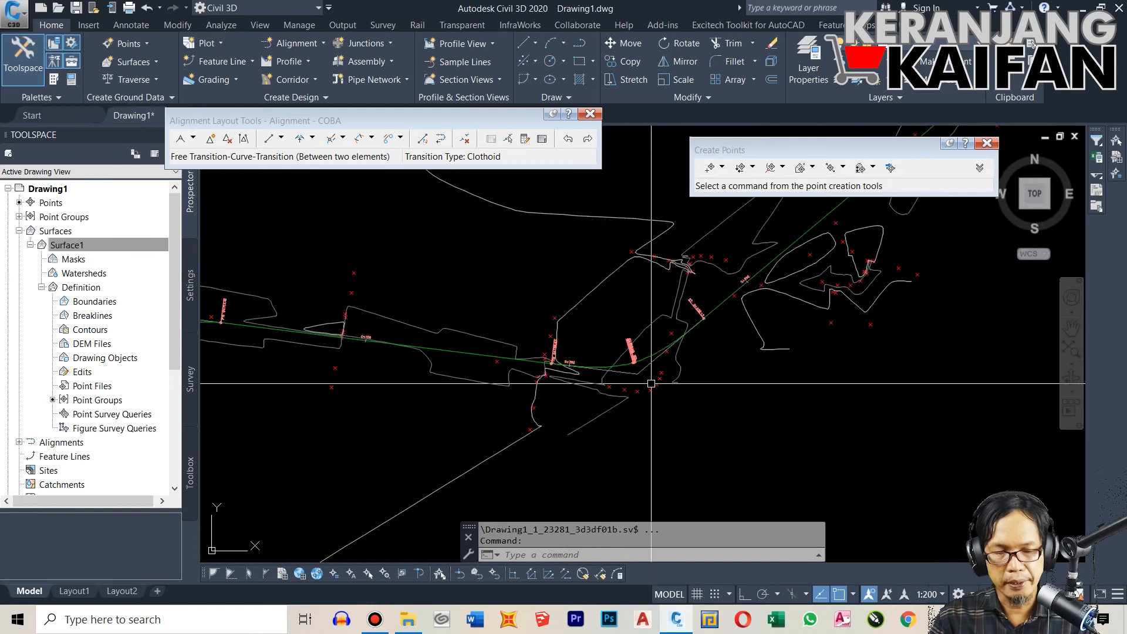
pyautogui.scroll(2, 523, 370)
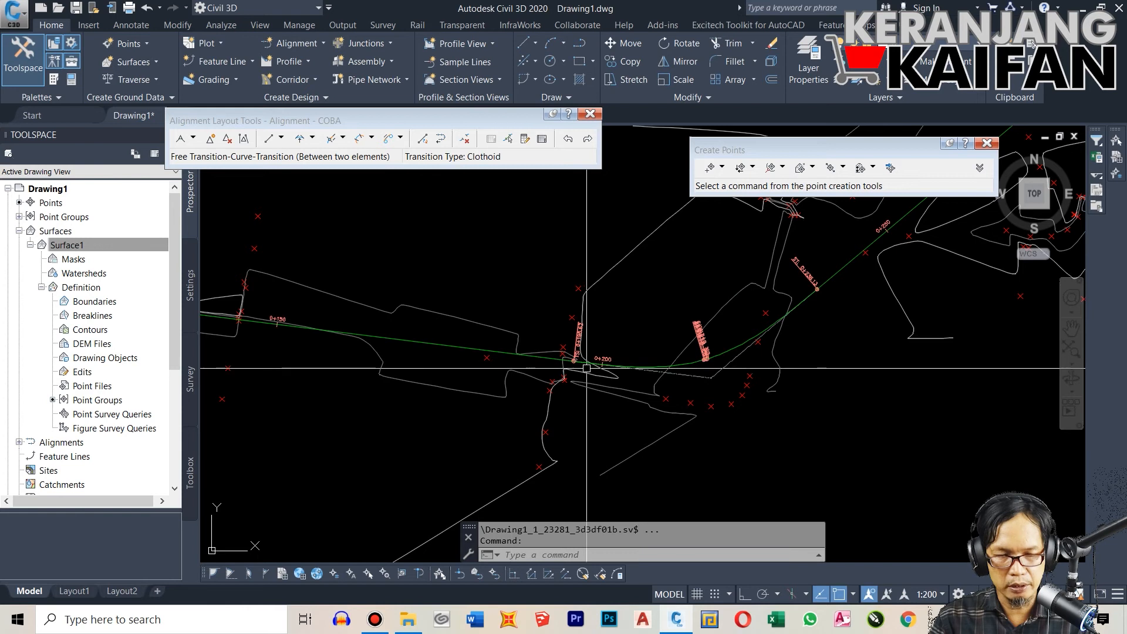
pyautogui.scroll(4, 588, 365)
pyautogui.scroll(1, 563, 359)
pyautogui.scroll(-1, 559, 359)
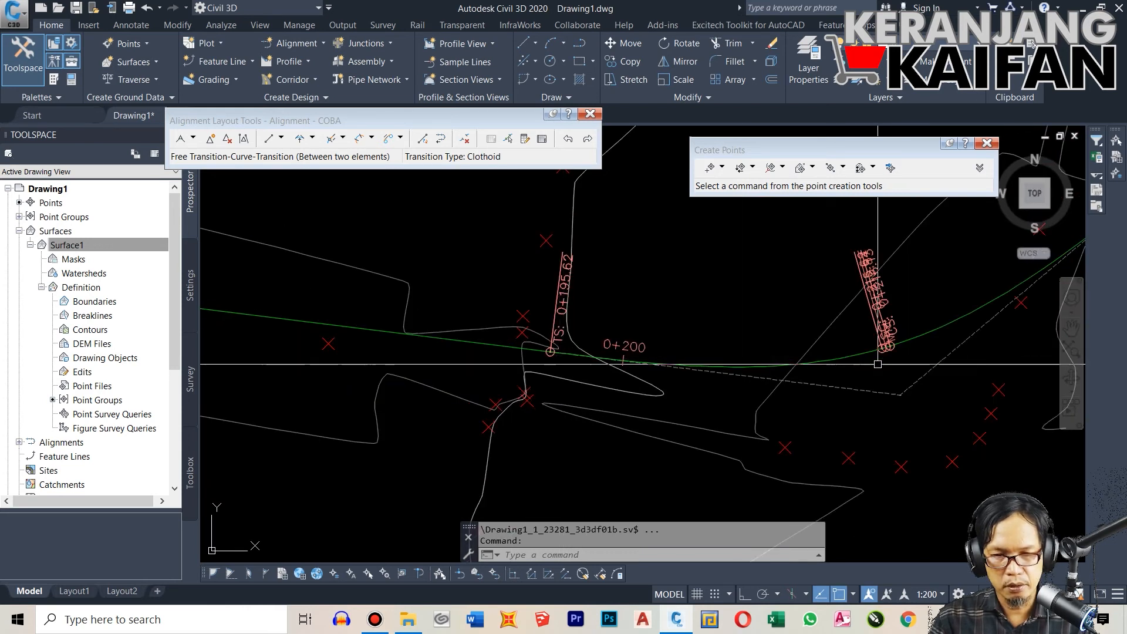
pyautogui.scroll(4, 883, 346)
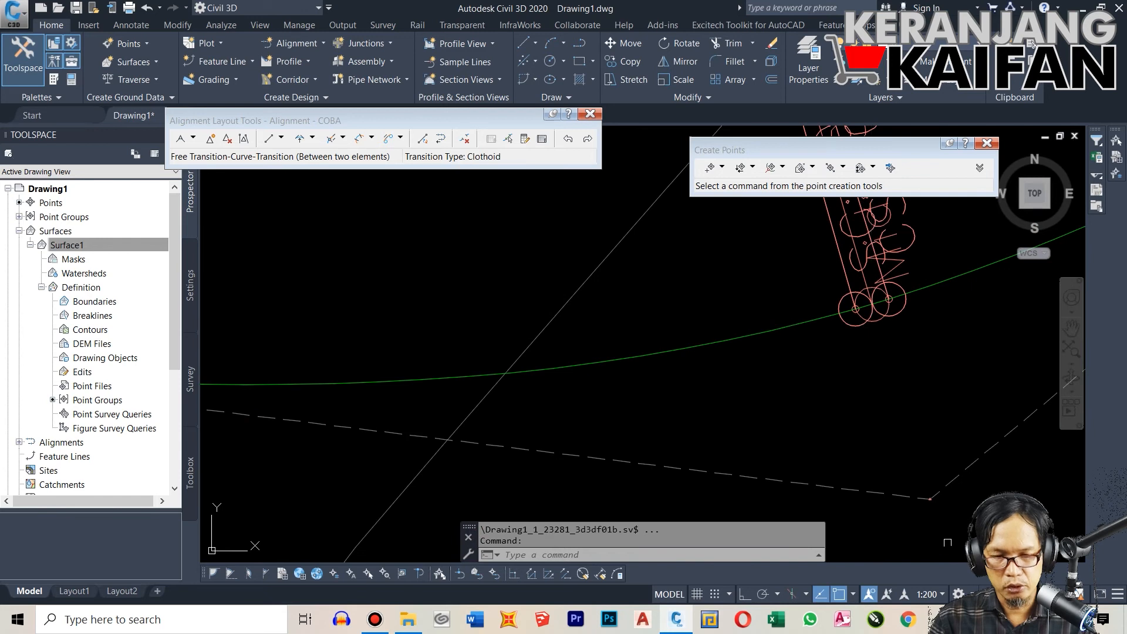
pyautogui.click(932, 595)
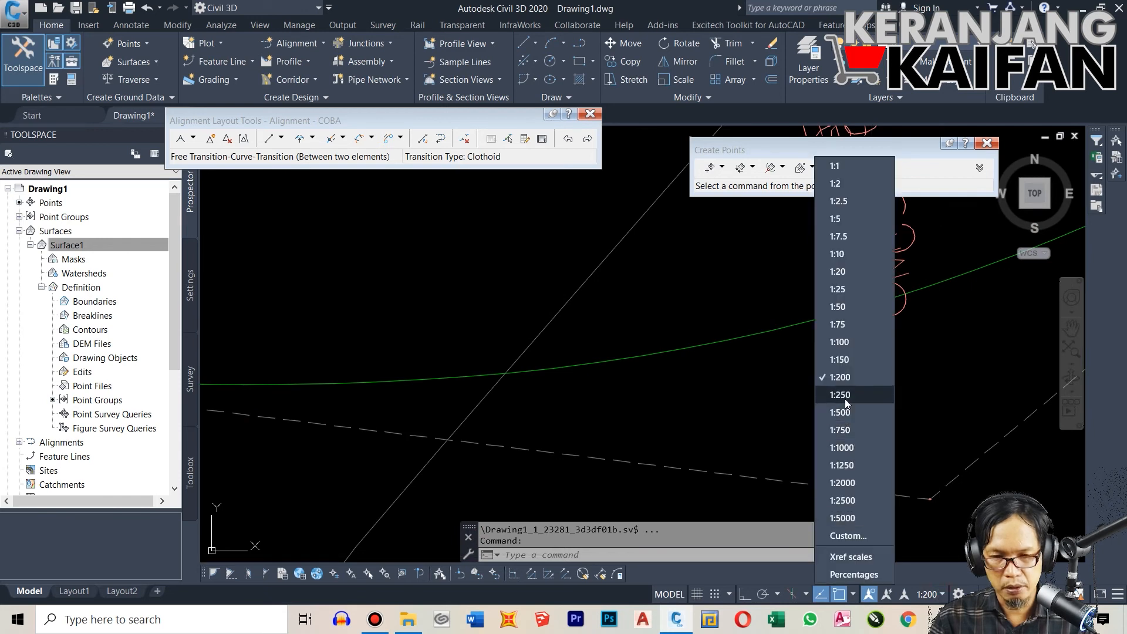
pyautogui.click(841, 343)
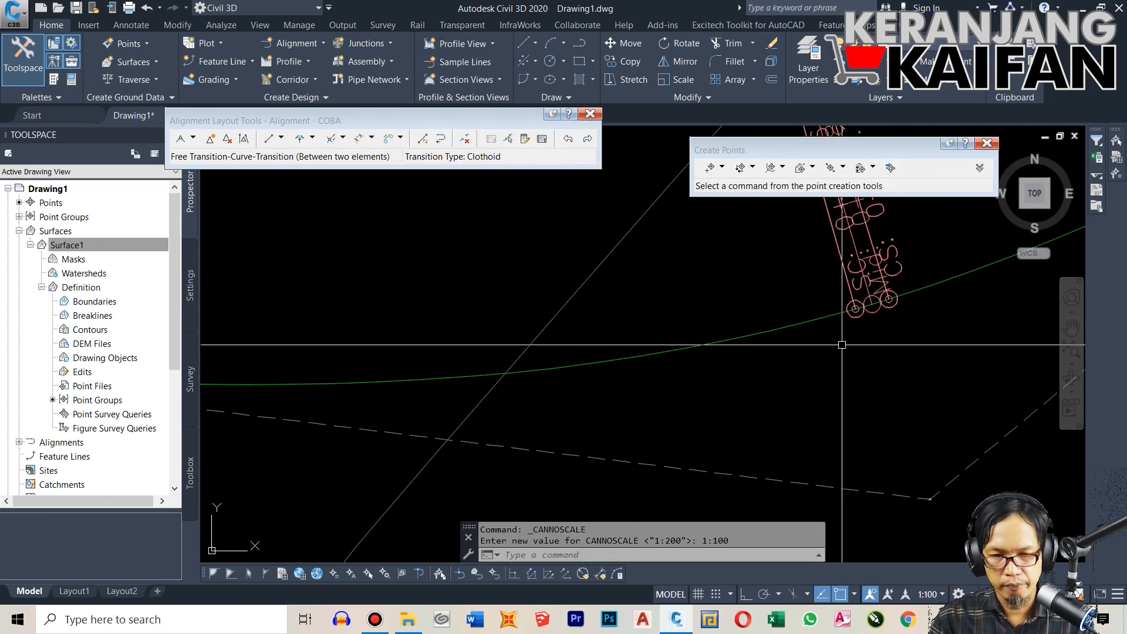
pyautogui.click(933, 594)
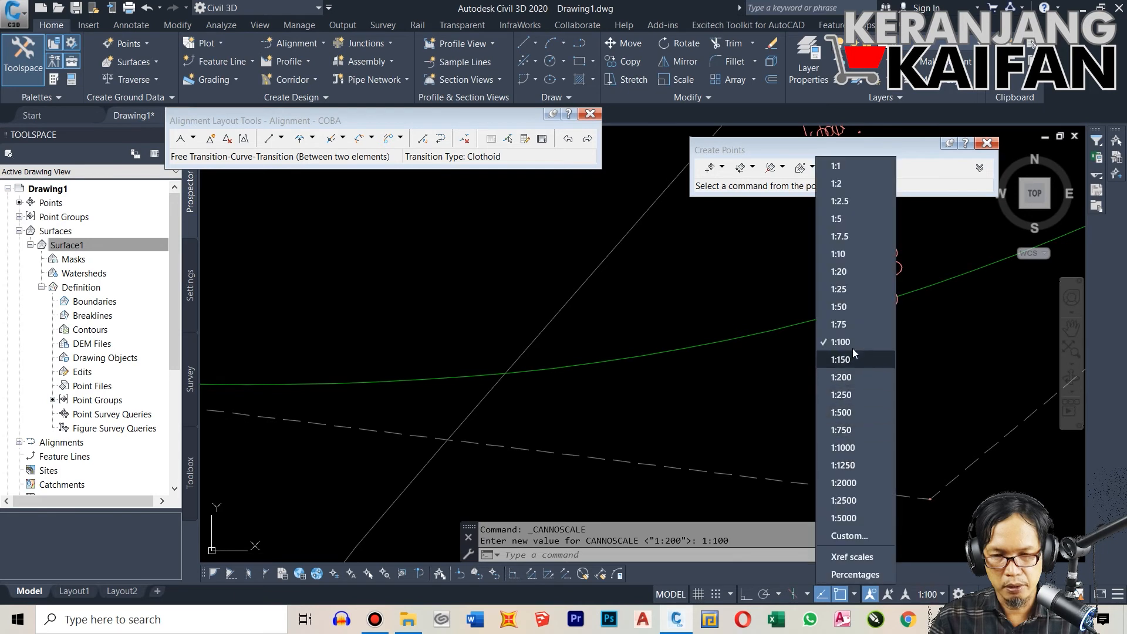
pyautogui.press('Escape')
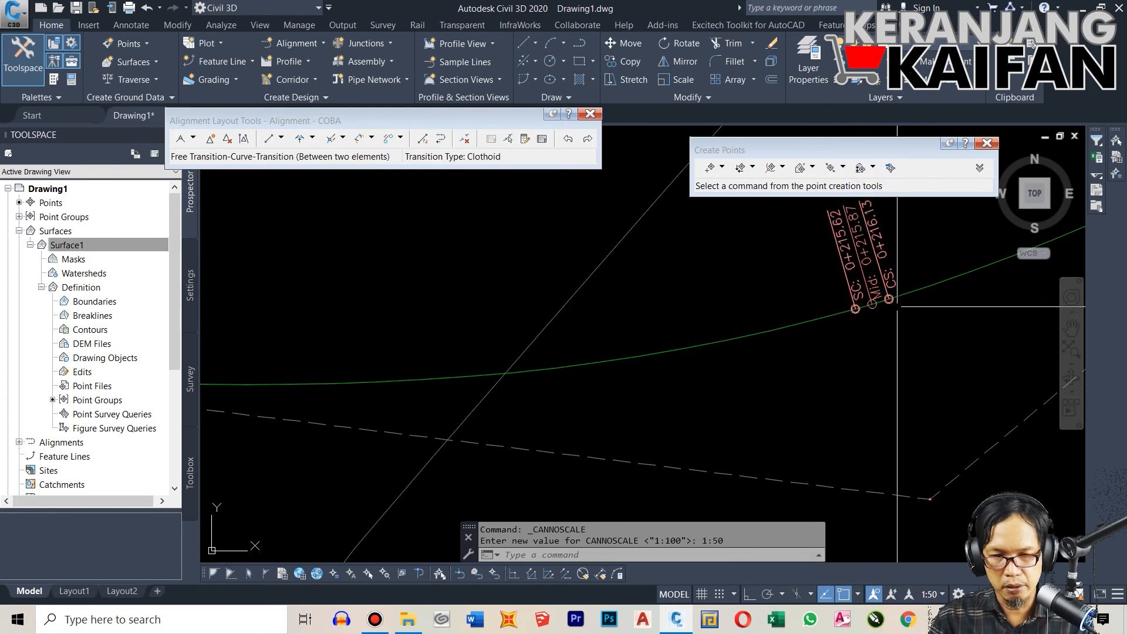
# - Examine the TS, SC, Mid and CS labels along the spiral-circle-spiral curve
pyautogui.scroll(-4, 931, 334)
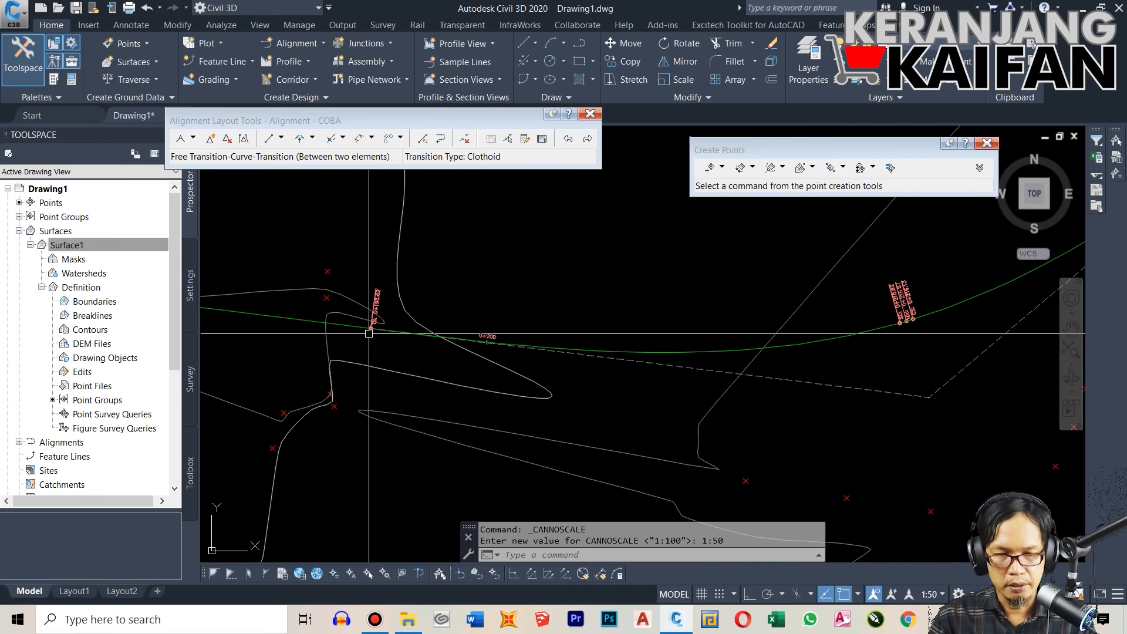
pyautogui.scroll(4, 347, 323)
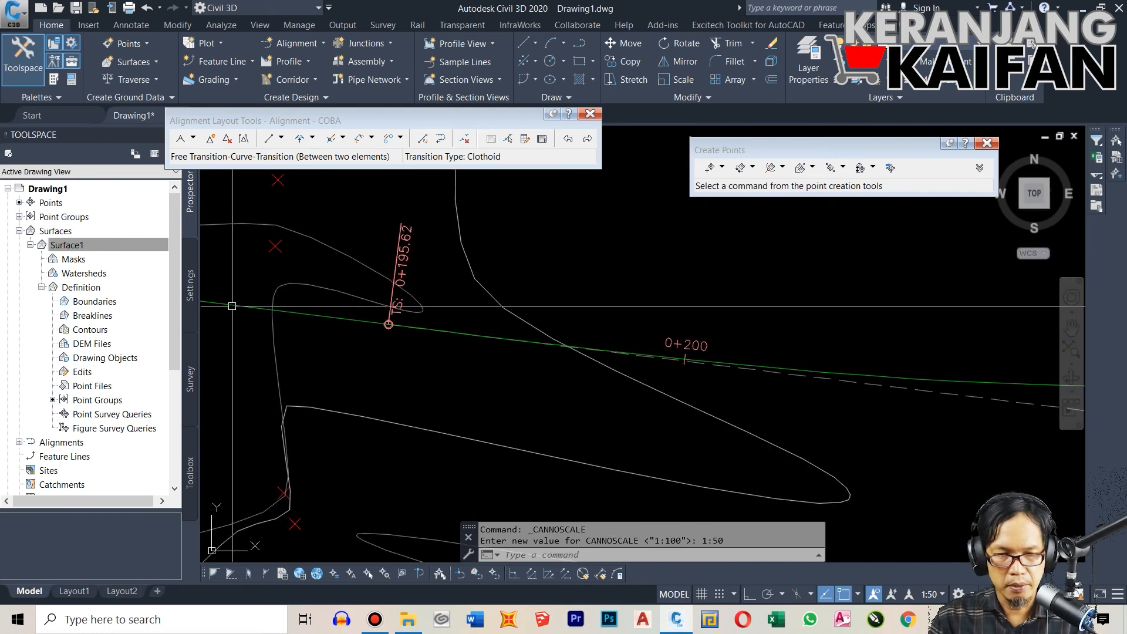
pyautogui.scroll(2, 386, 323)
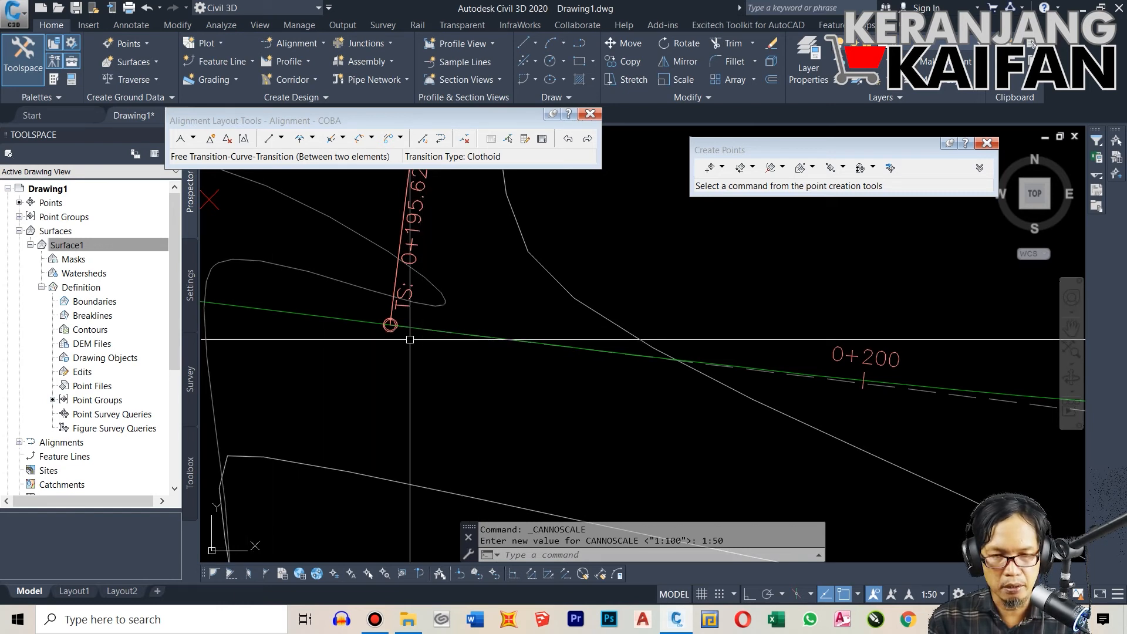
pyautogui.scroll(-2, 410, 340)
pyautogui.moveTo(437, 340)
pyautogui.mouseDown(button='middle')
pyautogui.moveTo(442, 351)
pyautogui.moveTo(214, 347)
pyautogui.moveTo(218, 411)
pyautogui.moveTo(196, 390)
pyautogui.moveTo(188, 346)
pyautogui.mouseUp(button='middle')
pyautogui.scroll(-2, 521, 343)
pyautogui.moveTo(763, 358); pyautogui.dragTo(401, 356, button='middle')
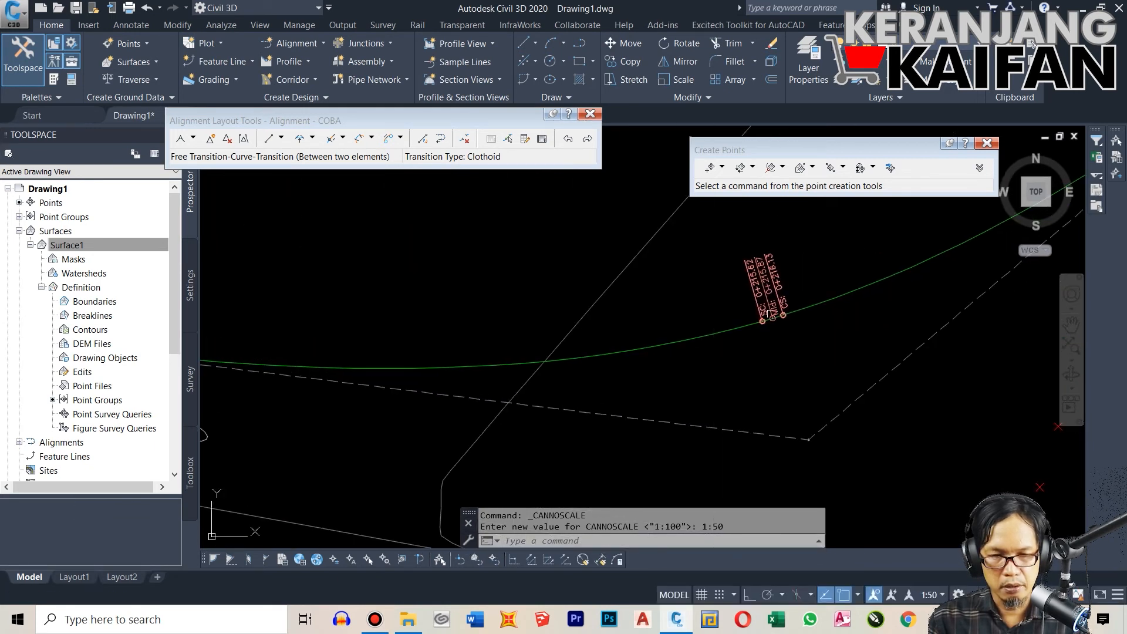
# - Examine the SC, Mid and CS labels up close and follow the spiral-circle-spiral curve to its ST label
pyautogui.scroll(4, 758, 335)
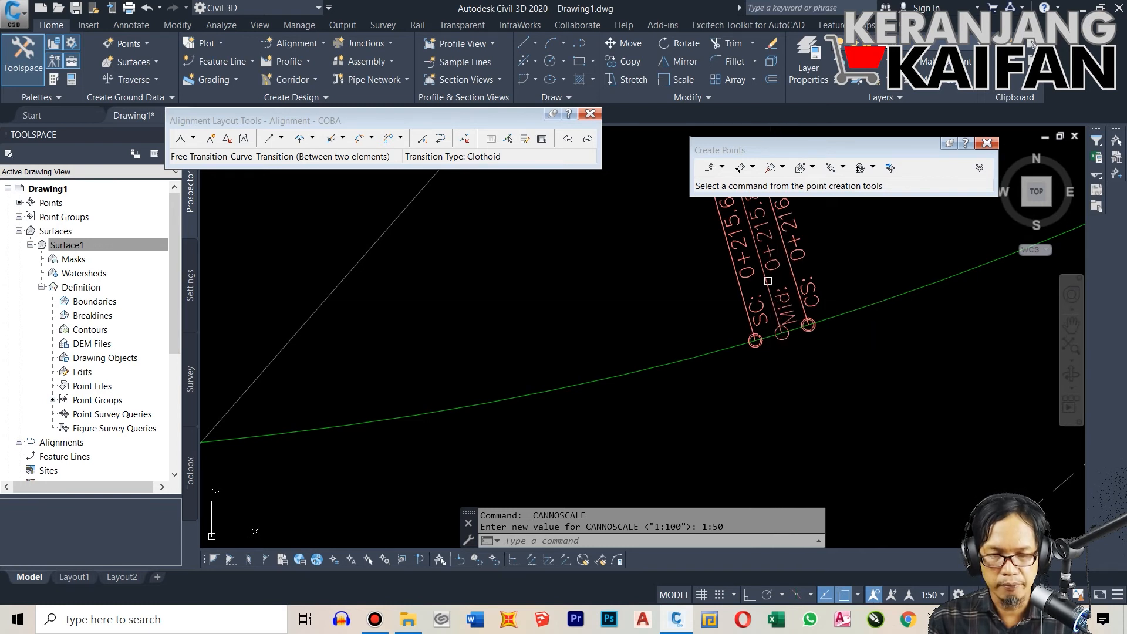
pyautogui.moveTo(765, 333); pyautogui.dragTo(674, 351, button='middle')
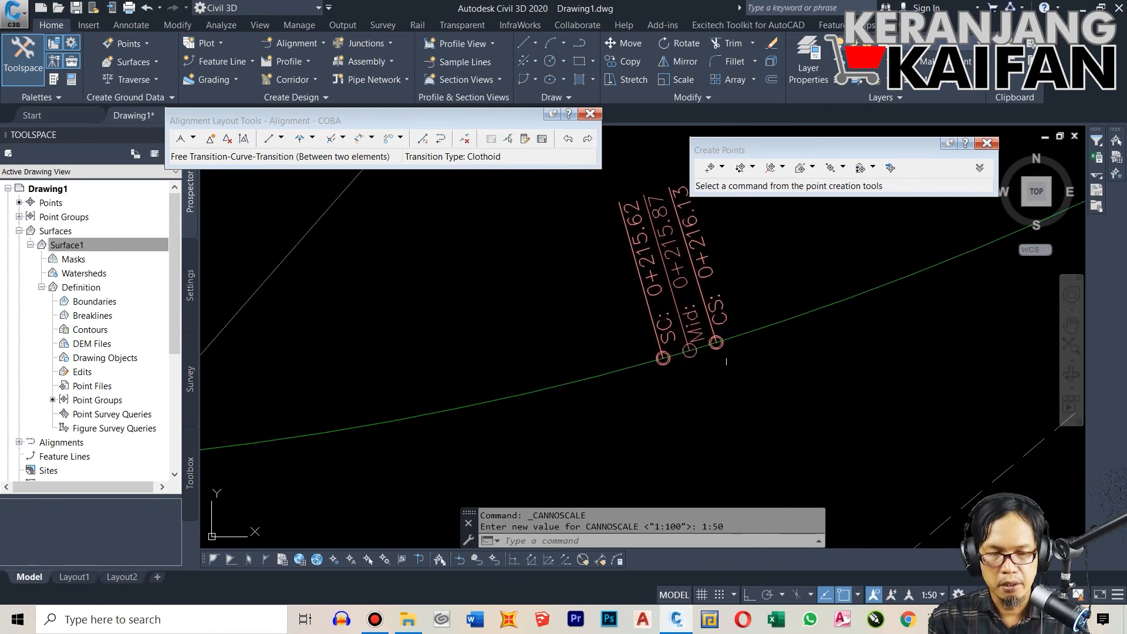
pyautogui.moveTo(728, 342)
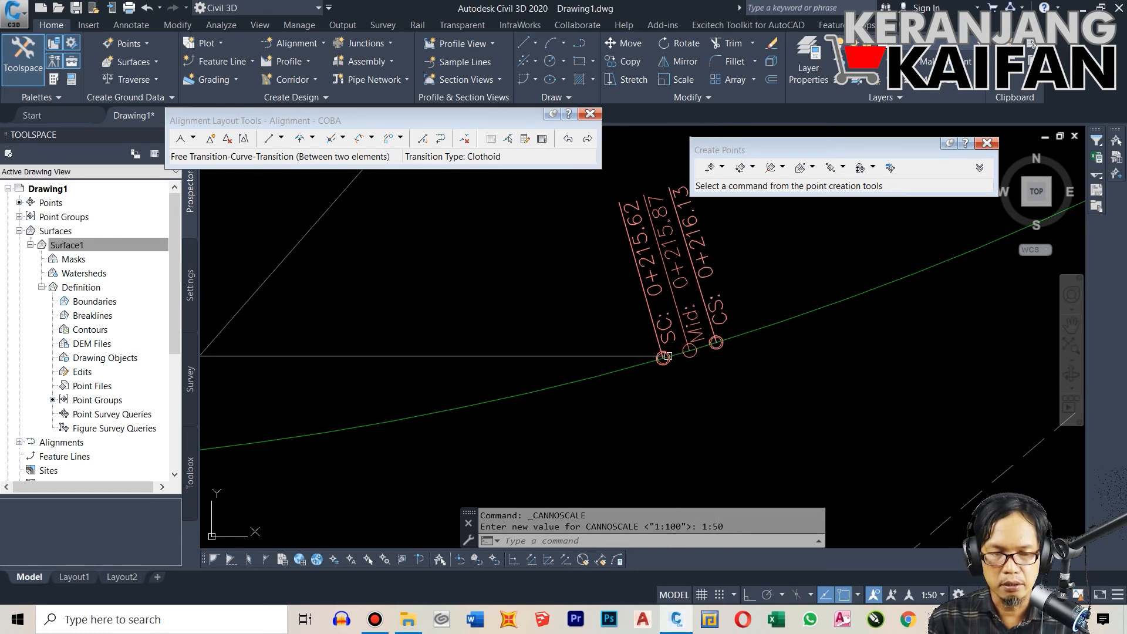
pyautogui.moveTo(706, 359)
pyautogui.mouseDown(button='middle')
pyautogui.moveTo(703, 383)
pyautogui.moveTo(494, 430)
pyautogui.mouseUp(button='middle')
pyautogui.scroll(-6, 384, 428)
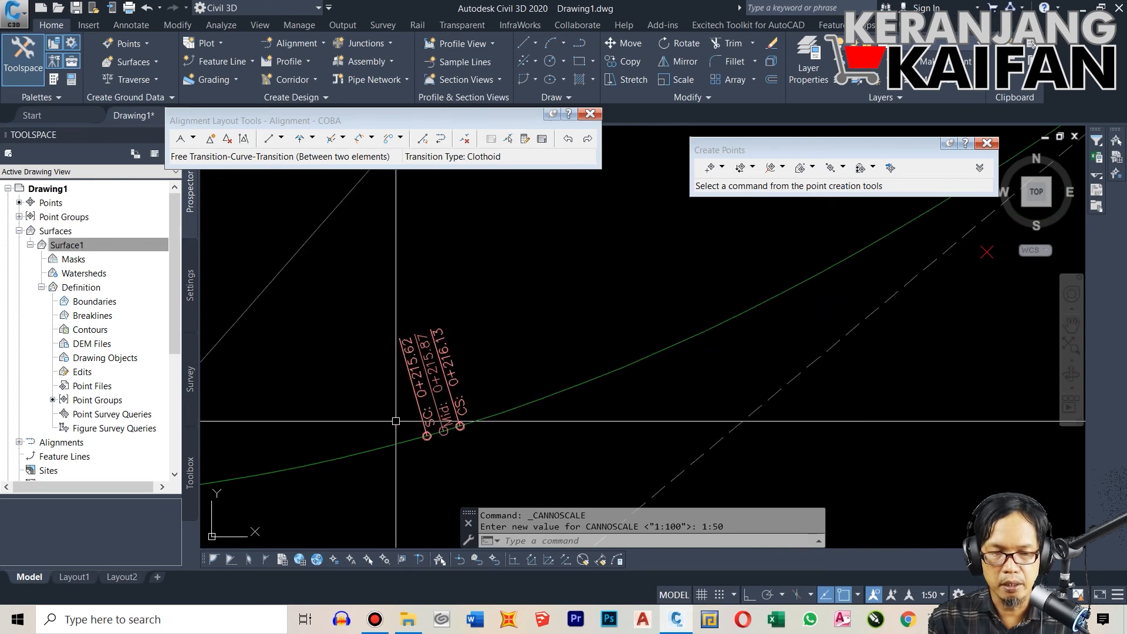
pyautogui.moveTo(588, 398)
pyautogui.mouseDown(button='middle')
pyautogui.moveTo(543, 465)
pyautogui.moveTo(456, 496)
pyautogui.mouseUp(button='middle')
pyautogui.moveTo(817, 238); pyautogui.dragTo(744, 305, button='middle')
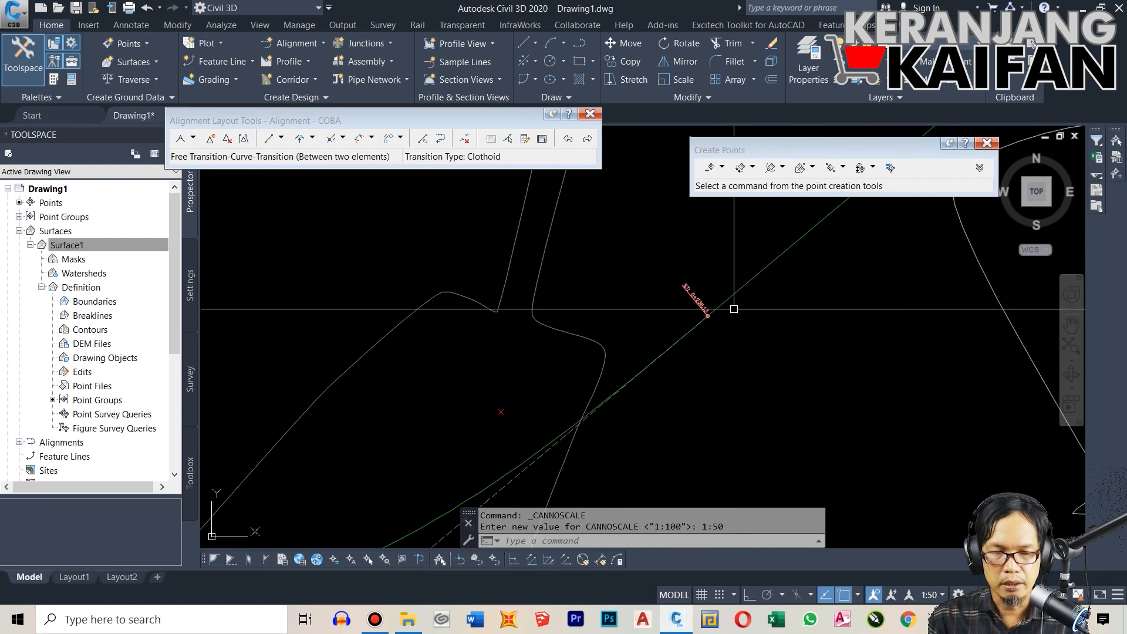
pyautogui.scroll(8, 701, 306)
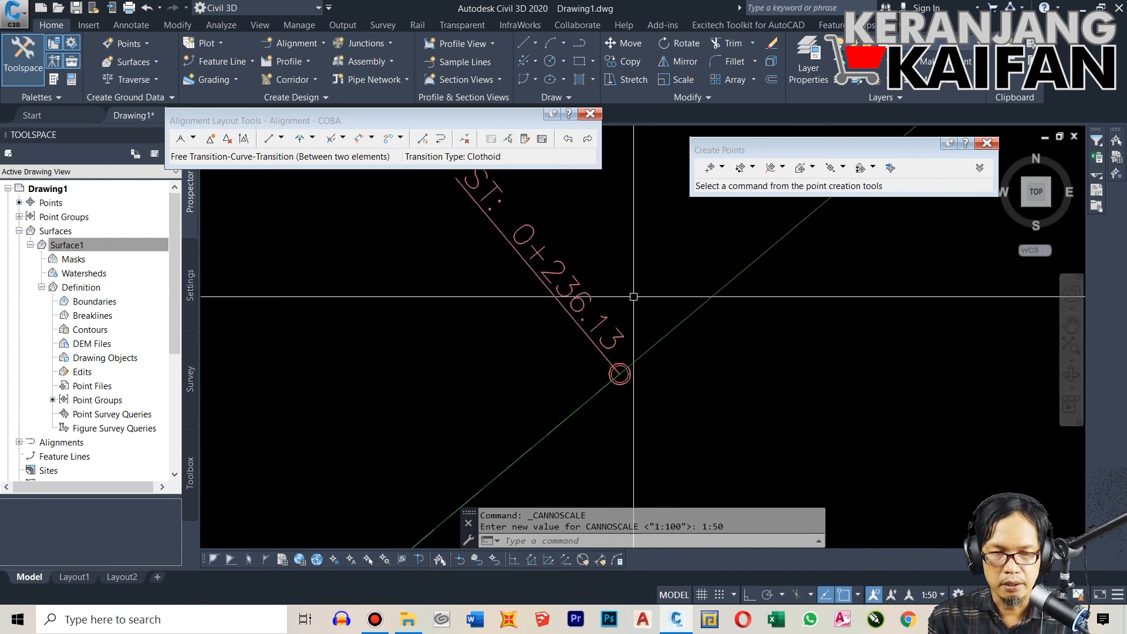
pyautogui.scroll(-3, 634, 297)
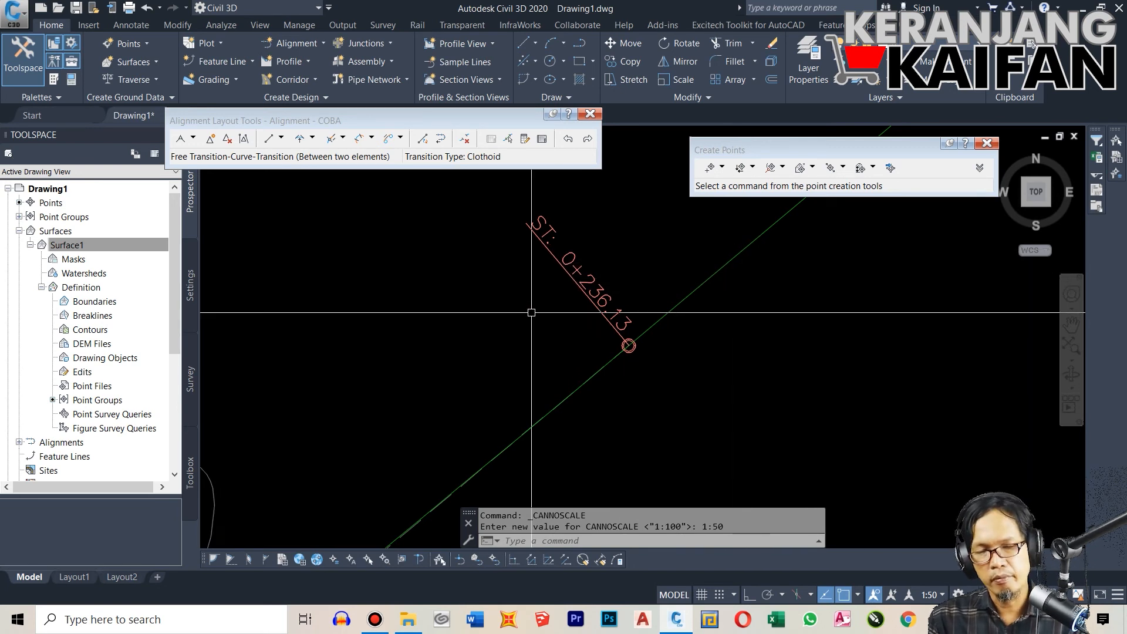
pyautogui.scroll(-4, 532, 310)
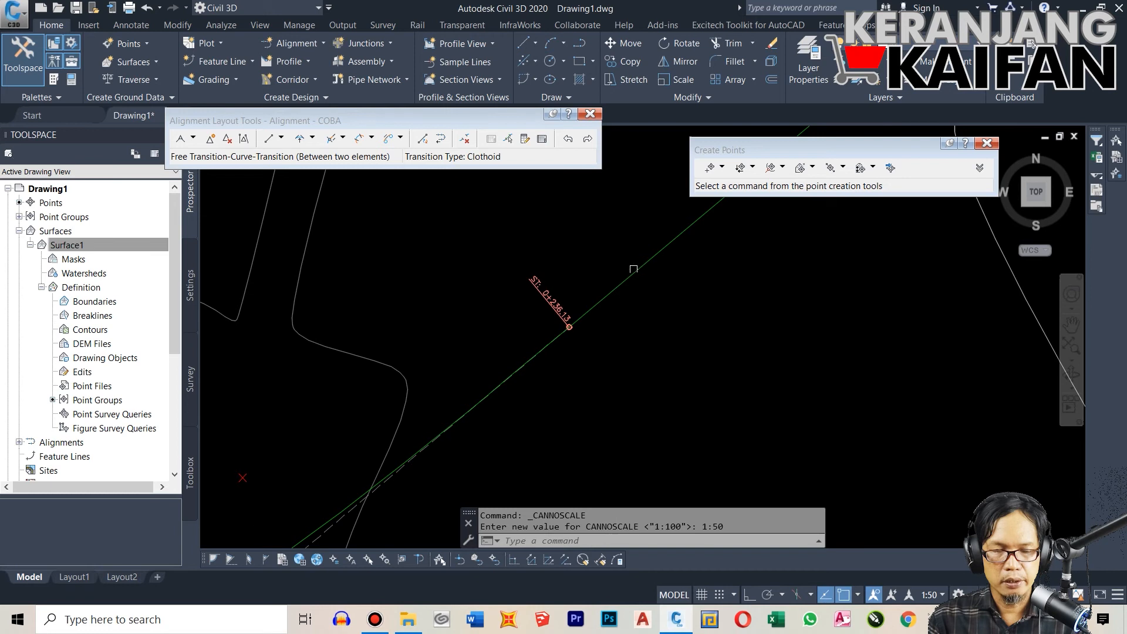
# - Start a Free Transition (Between two elements) on the two COBA straights meeting at the PI just before station 0+450
pyautogui.scroll(-2, 641, 264)
pyautogui.scroll(-5, 658, 270)
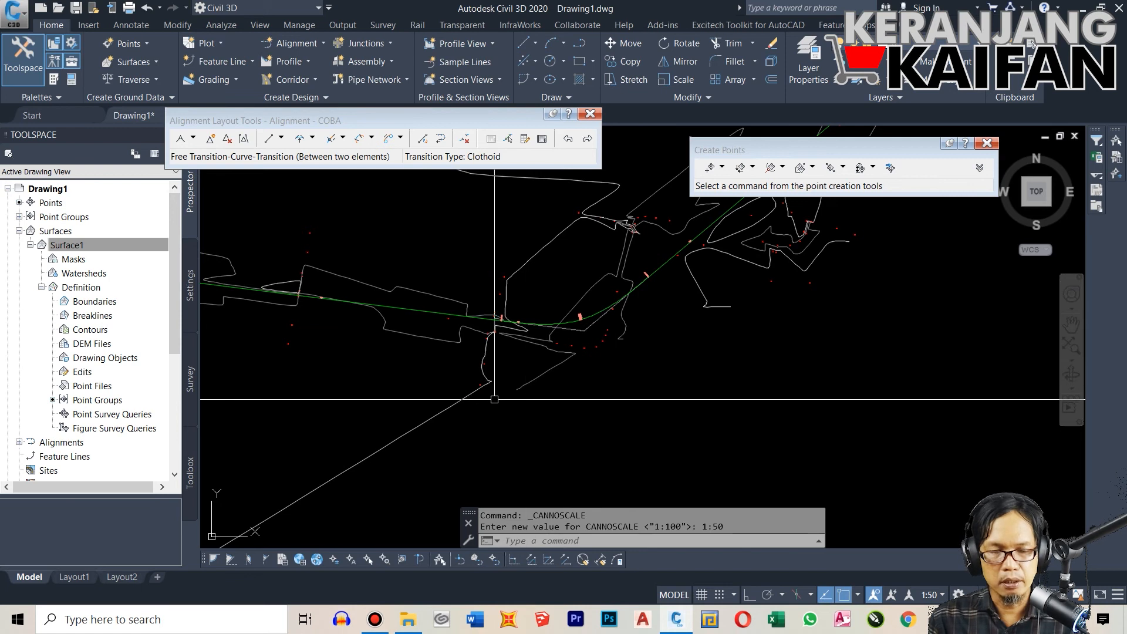
pyautogui.scroll(-4, 472, 414)
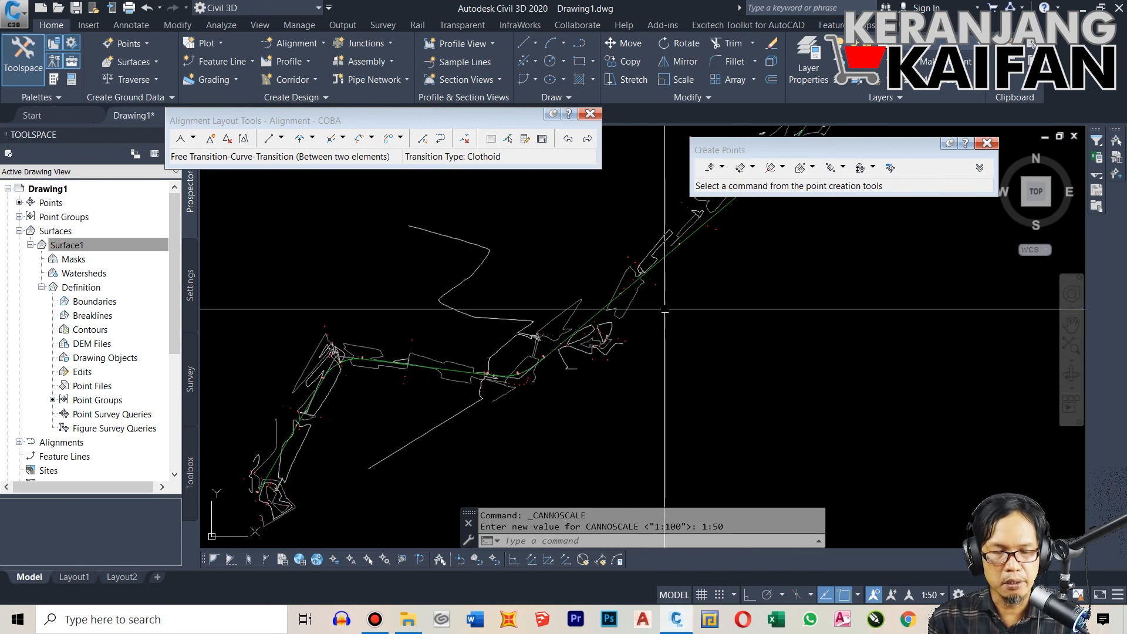
pyautogui.moveTo(666, 309); pyautogui.dragTo(528, 395, button='middle')
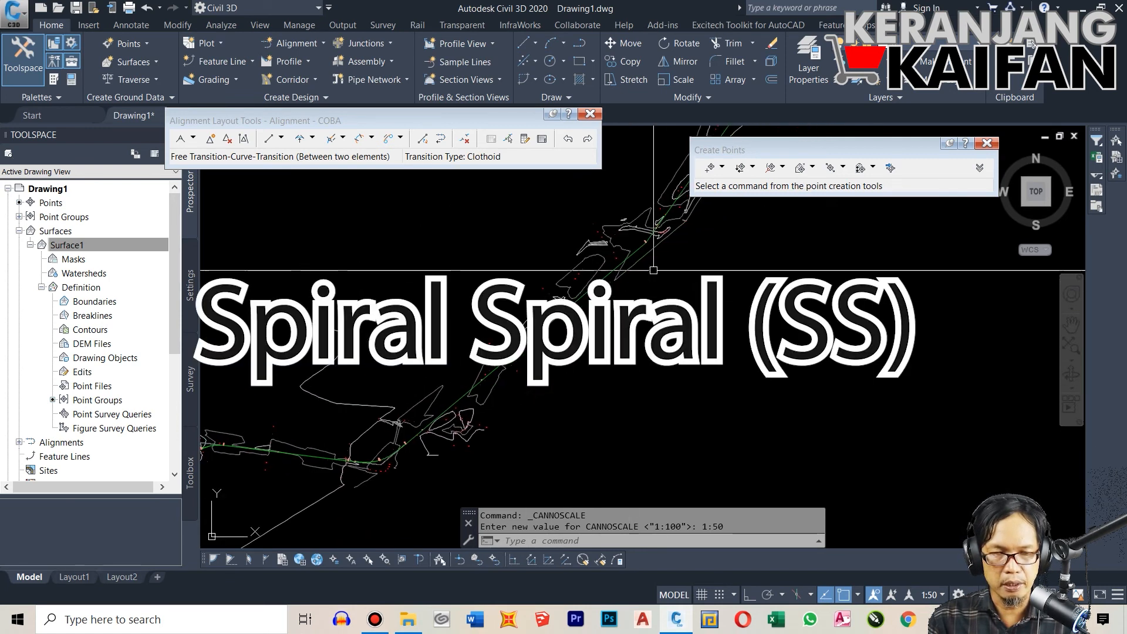
pyautogui.scroll(4, 613, 276)
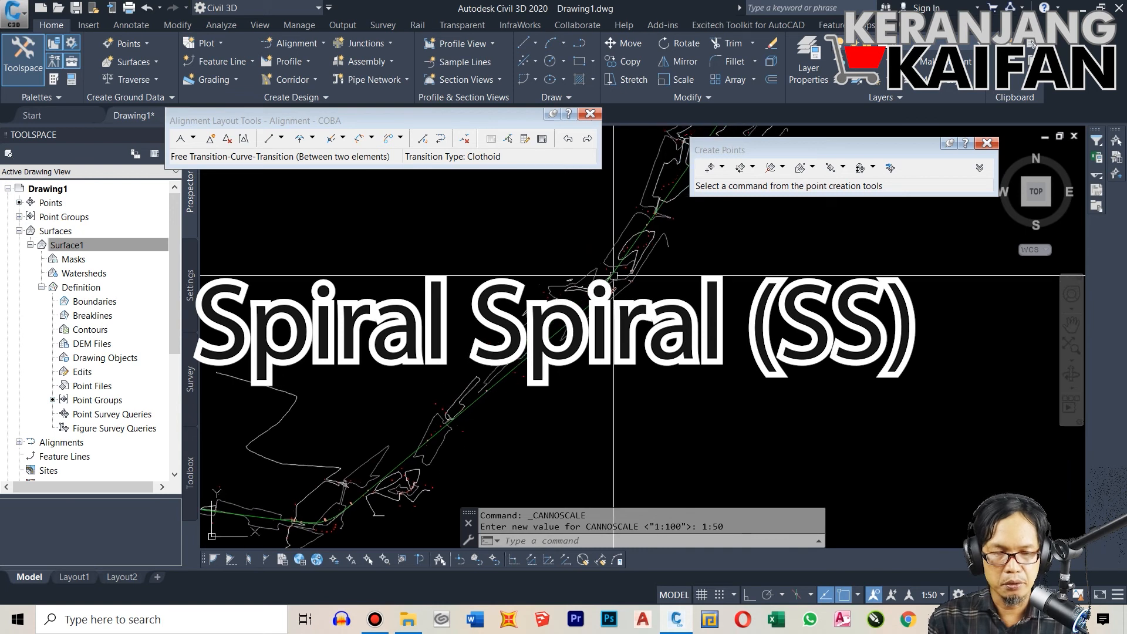
pyautogui.scroll(3, 525, 394)
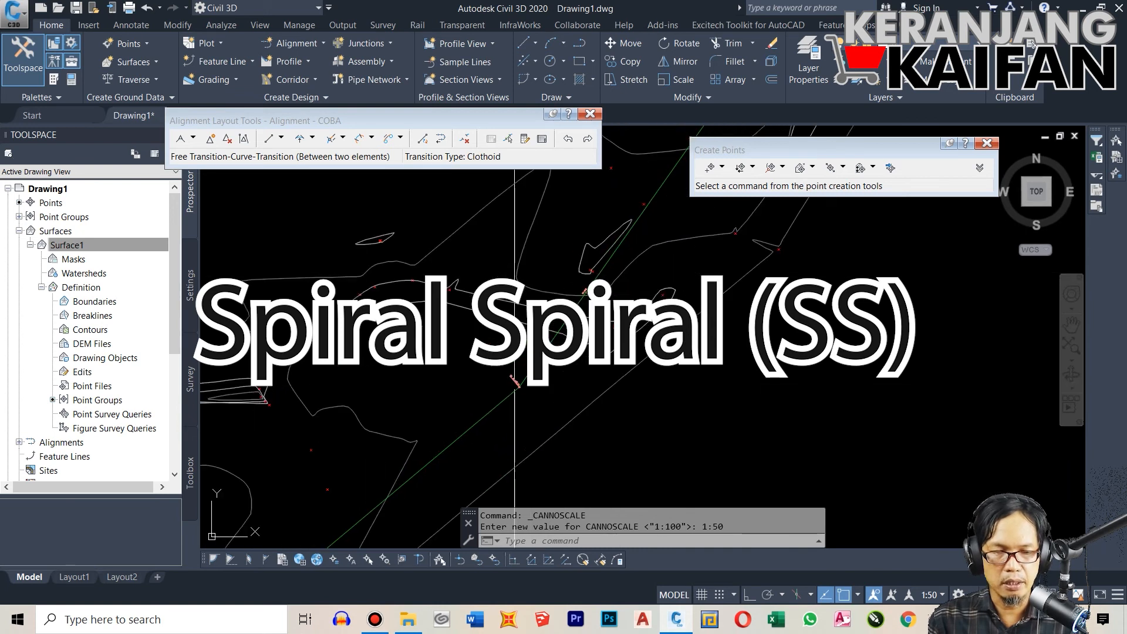
pyautogui.scroll(2, 525, 394)
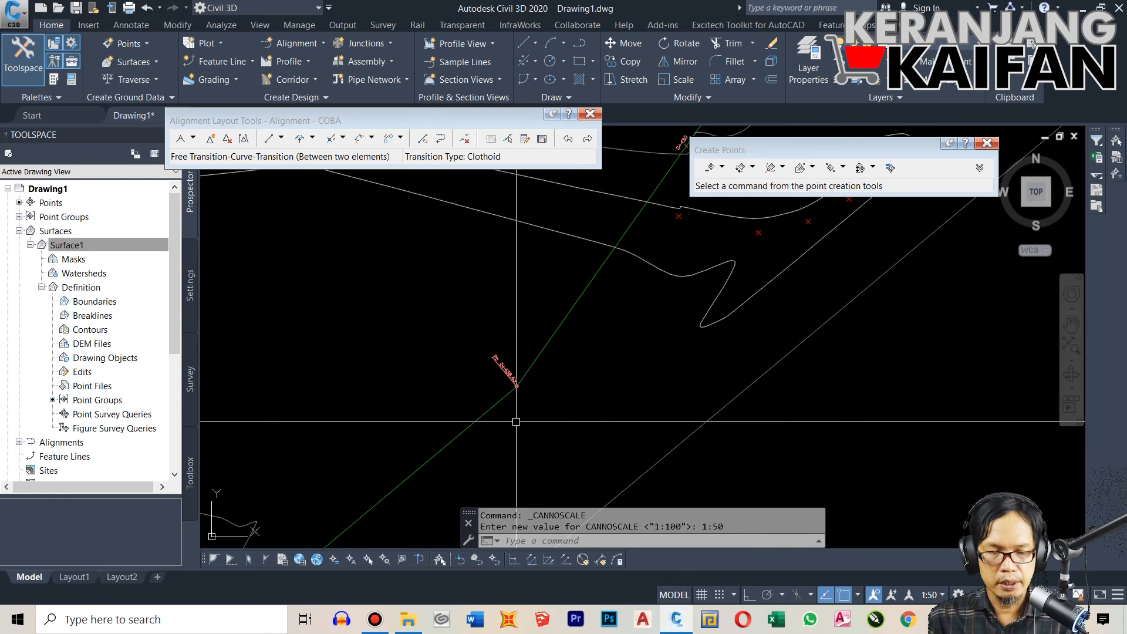
pyautogui.moveTo(513, 412)
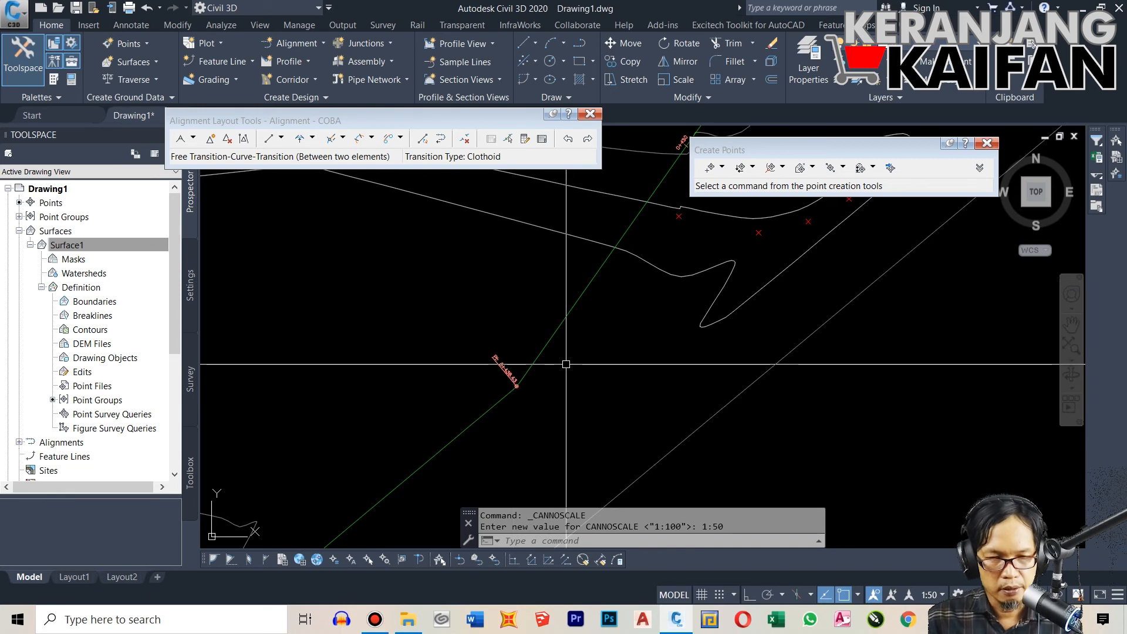
pyautogui.click(490, 411)
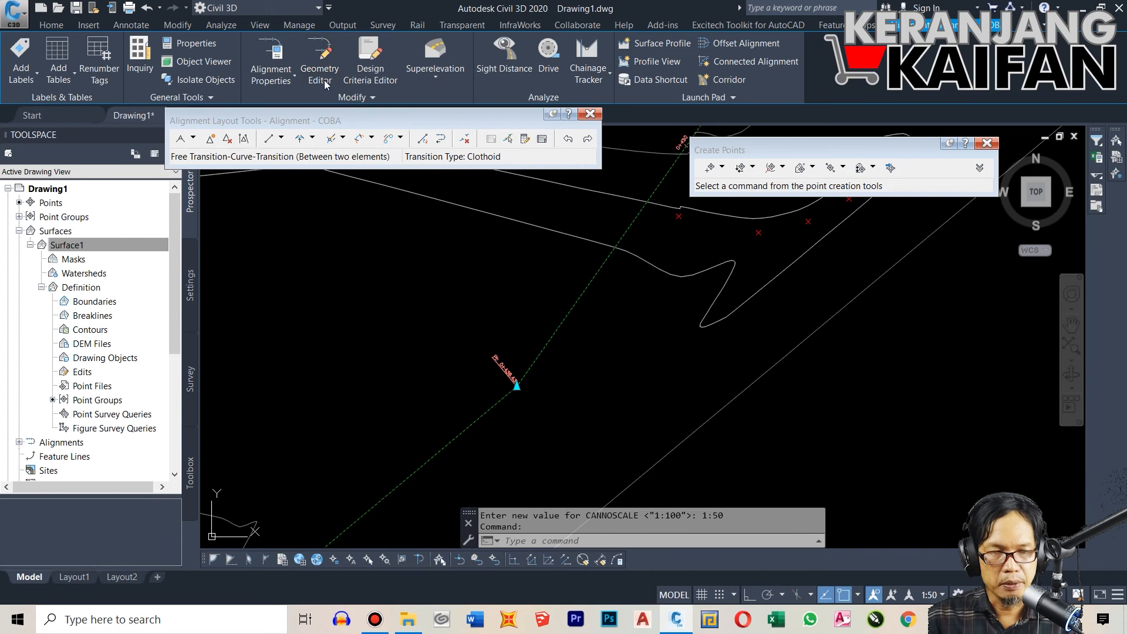
pyautogui.click(362, 117)
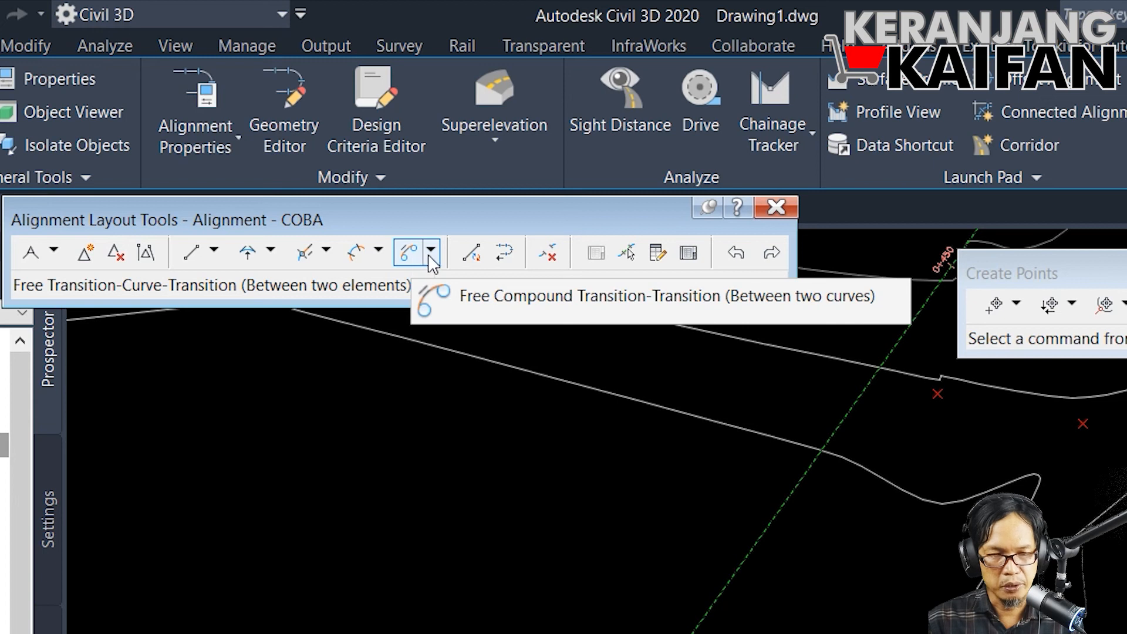
pyautogui.click(432, 257)
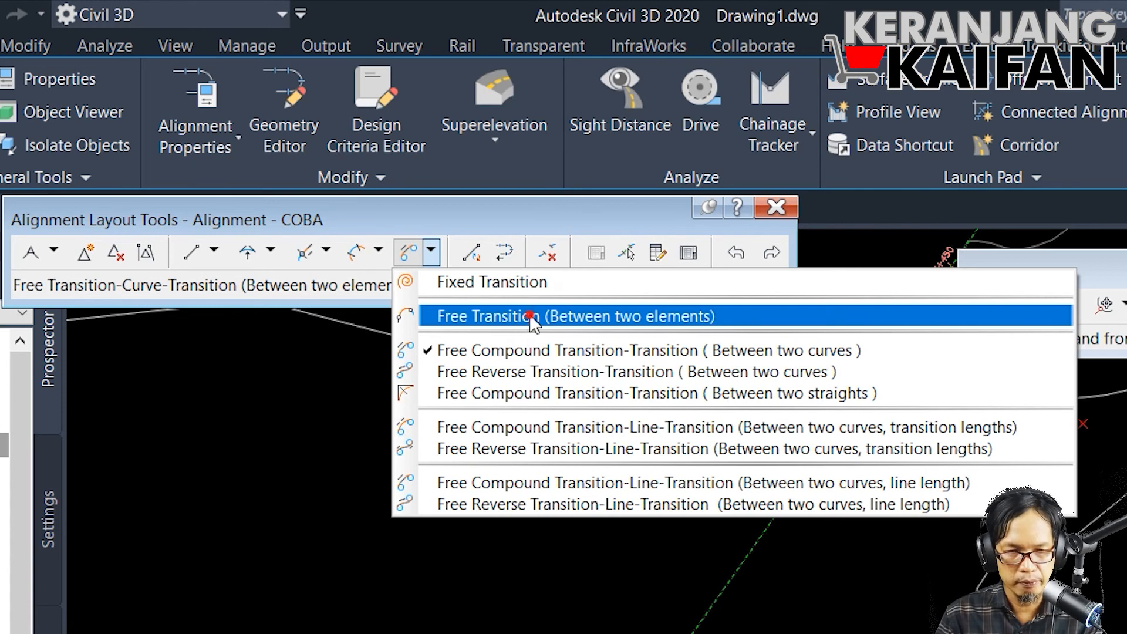
pyautogui.click(529, 319)
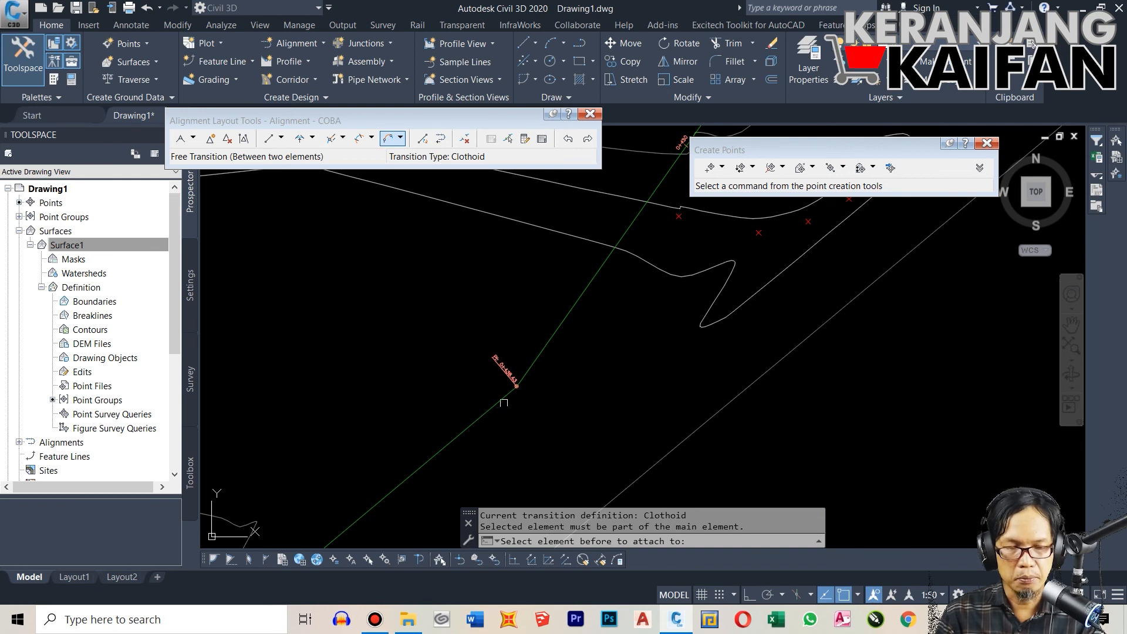
pyautogui.click(451, 439)
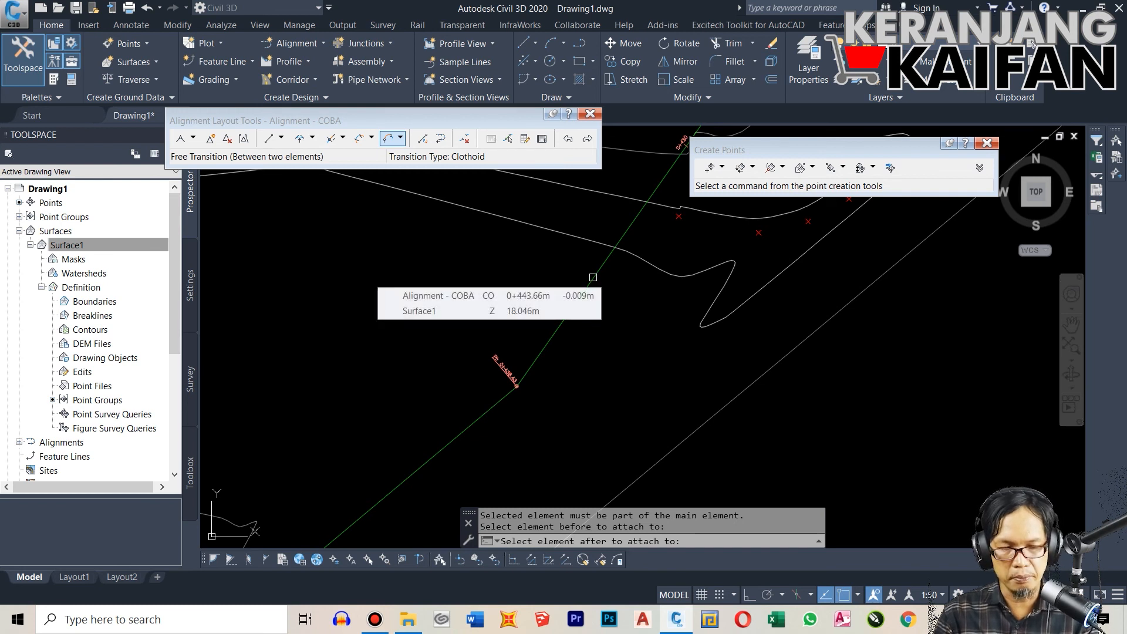
pyautogui.click(593, 277)
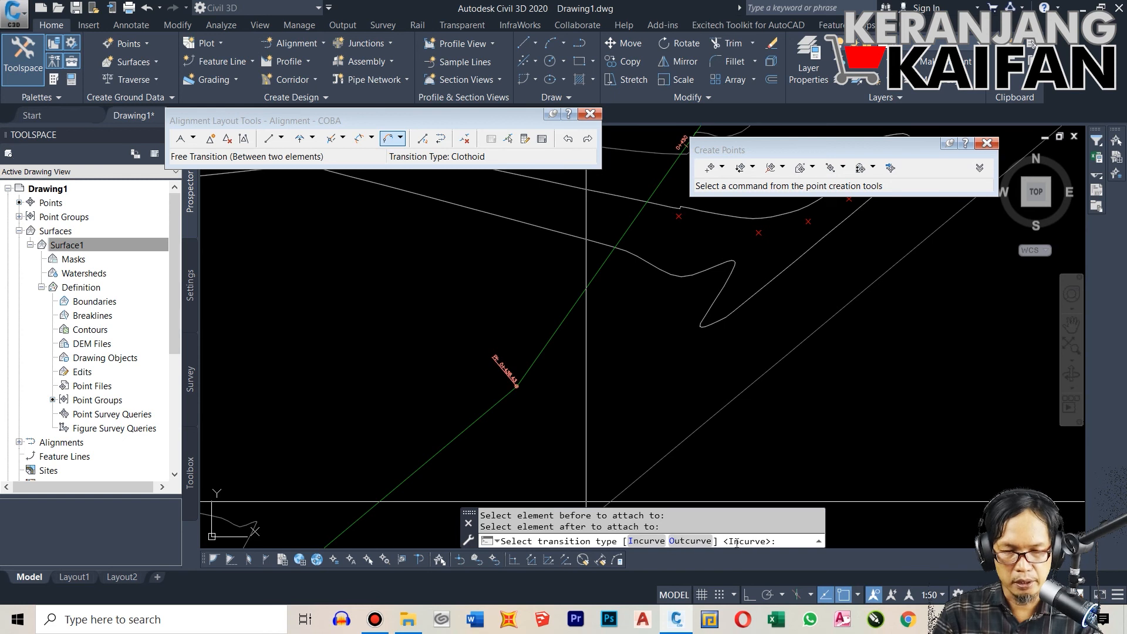
# - Create the transition as an Incurve with a length of 25 m and end the command
pyautogui.click(647, 541)
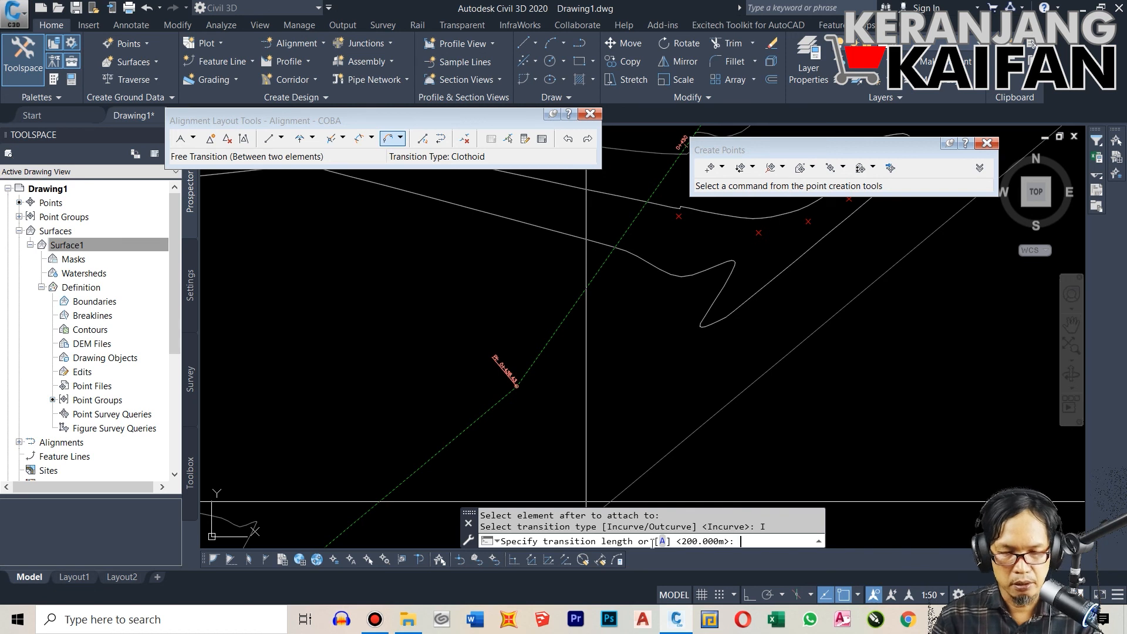
pyautogui.write('25')
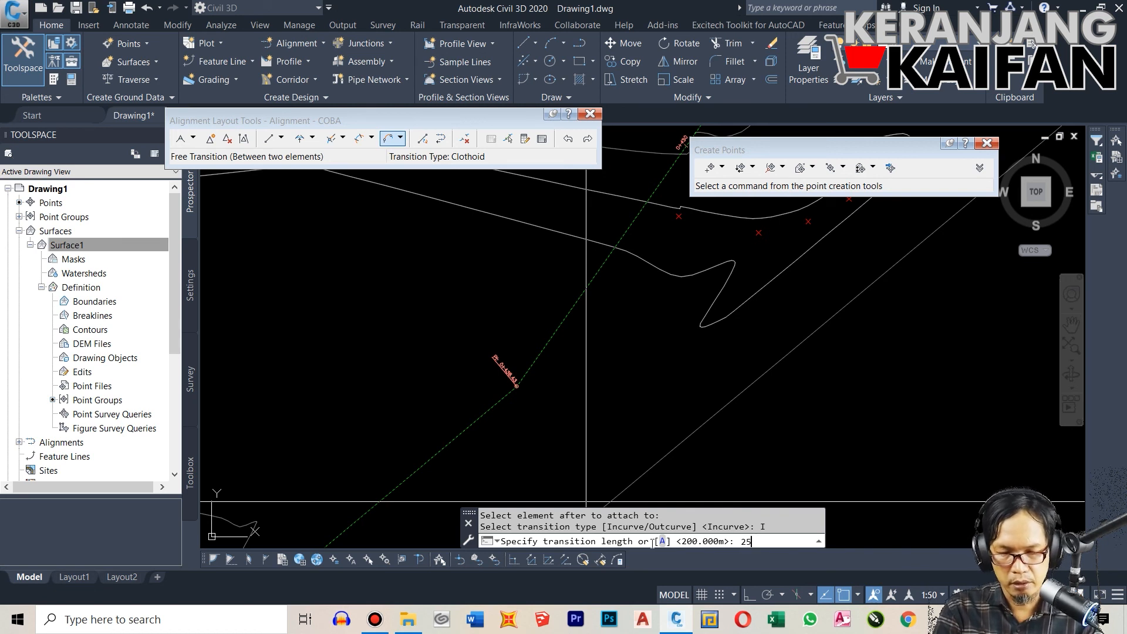
pyautogui.press('Return')
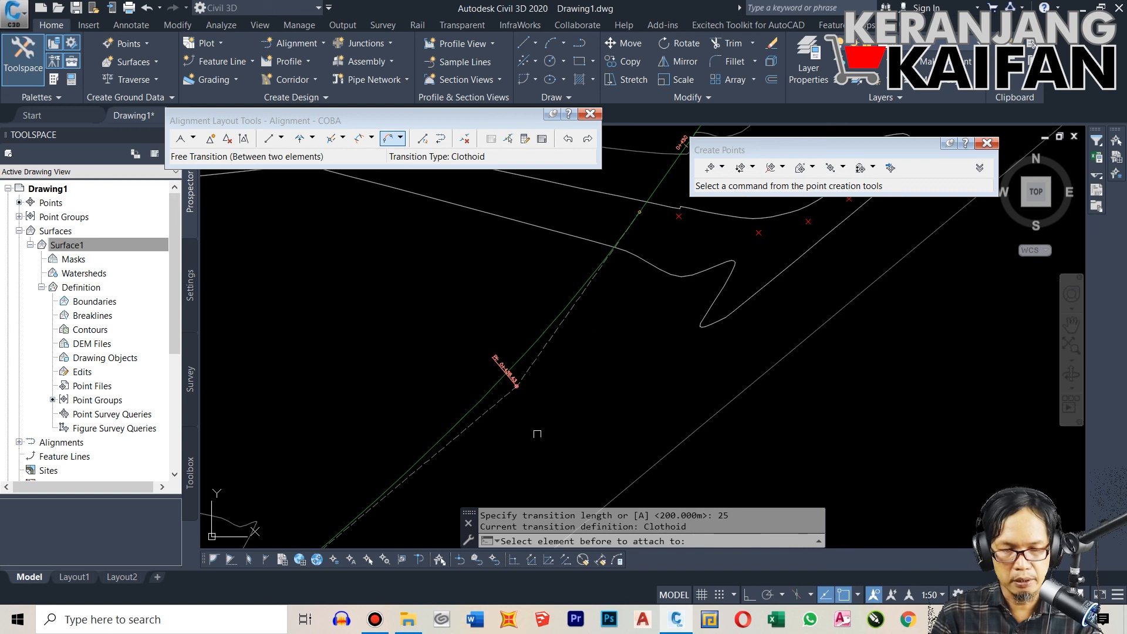
pyautogui.click(800, 438)
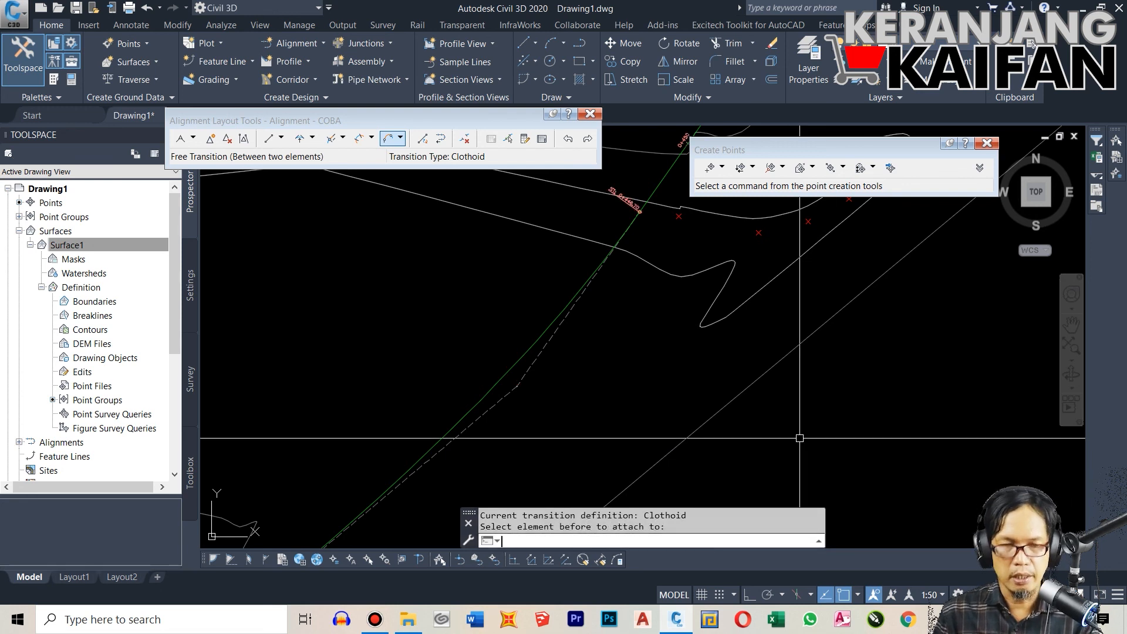
# - Examine the new spiral-spiral curve against its tangents and read the TS label at its start
pyautogui.scroll(-3, 544, 338)
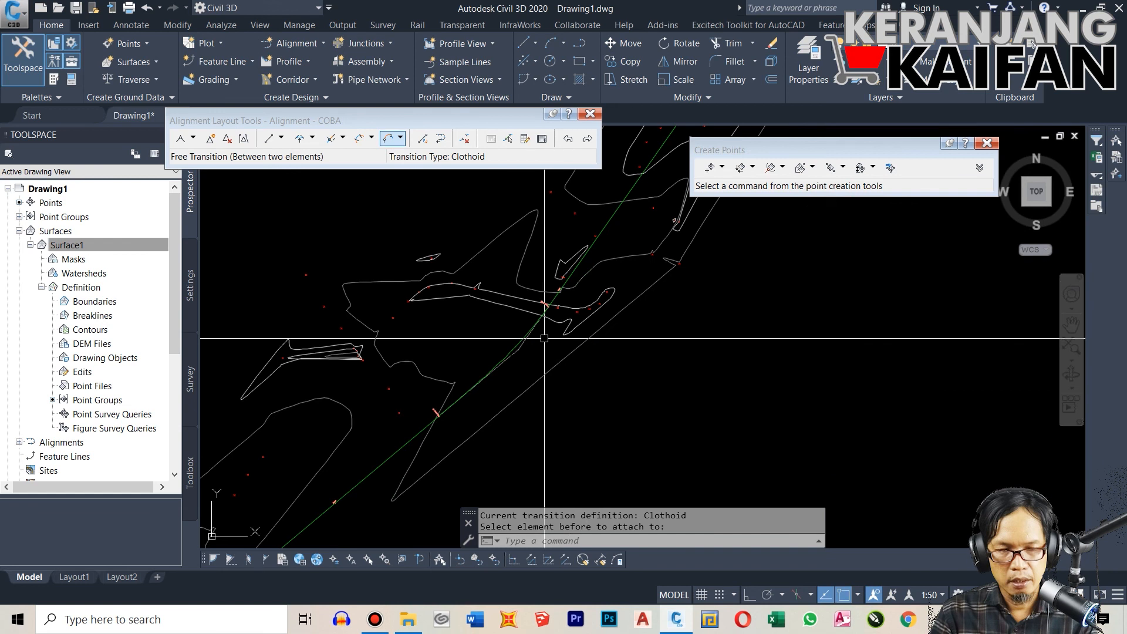
pyautogui.scroll(2, 478, 380)
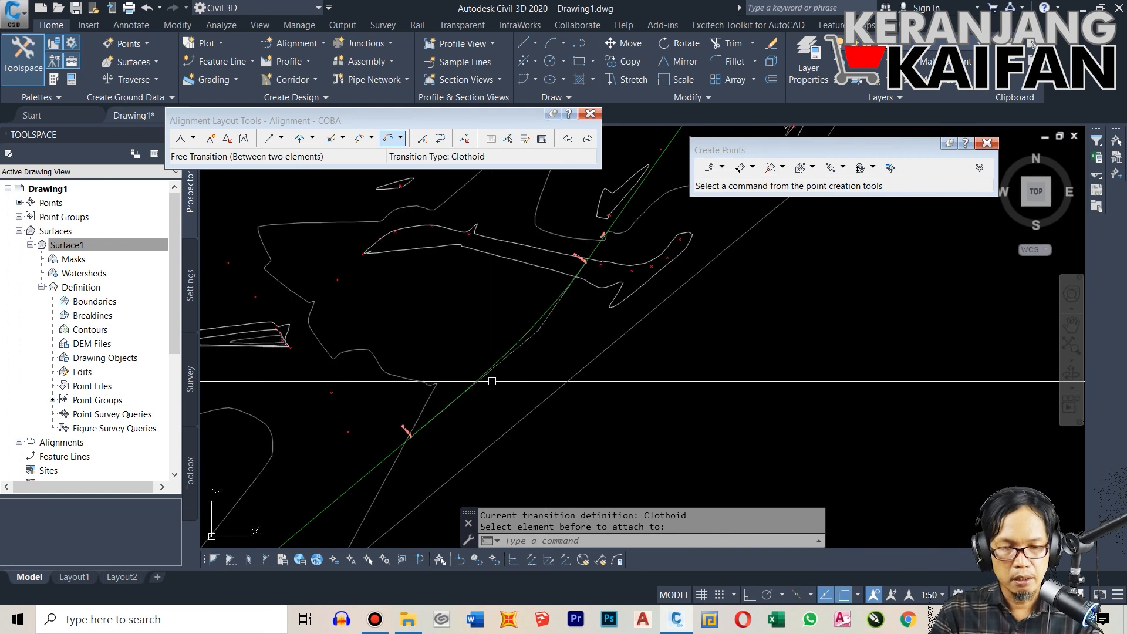
pyautogui.scroll(1, 594, 262)
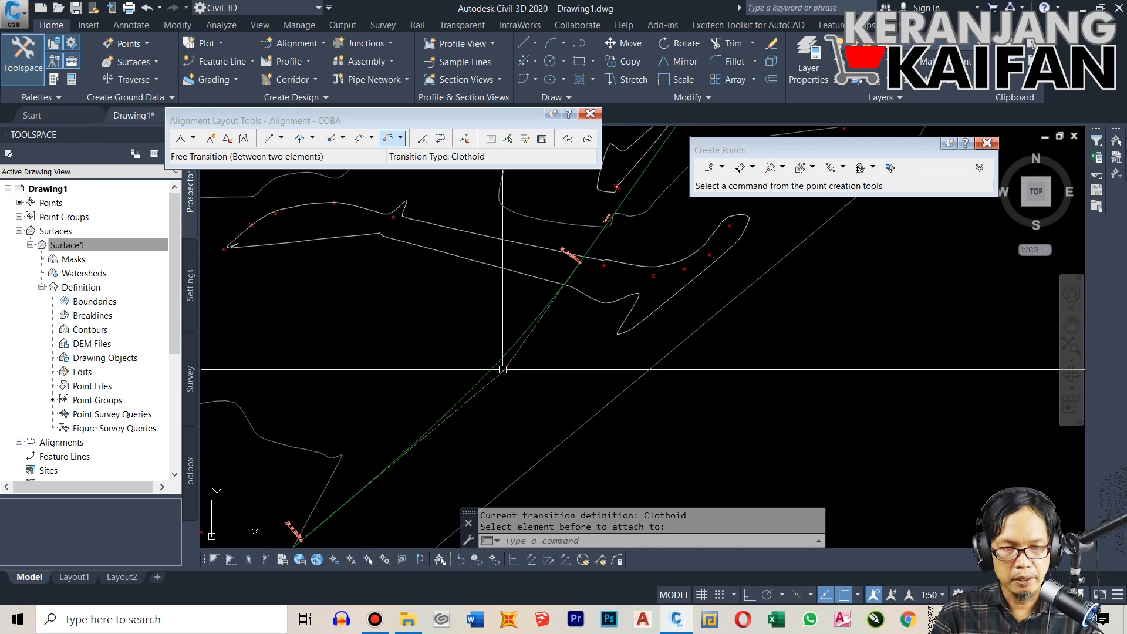
pyautogui.scroll(-4, 580, 306)
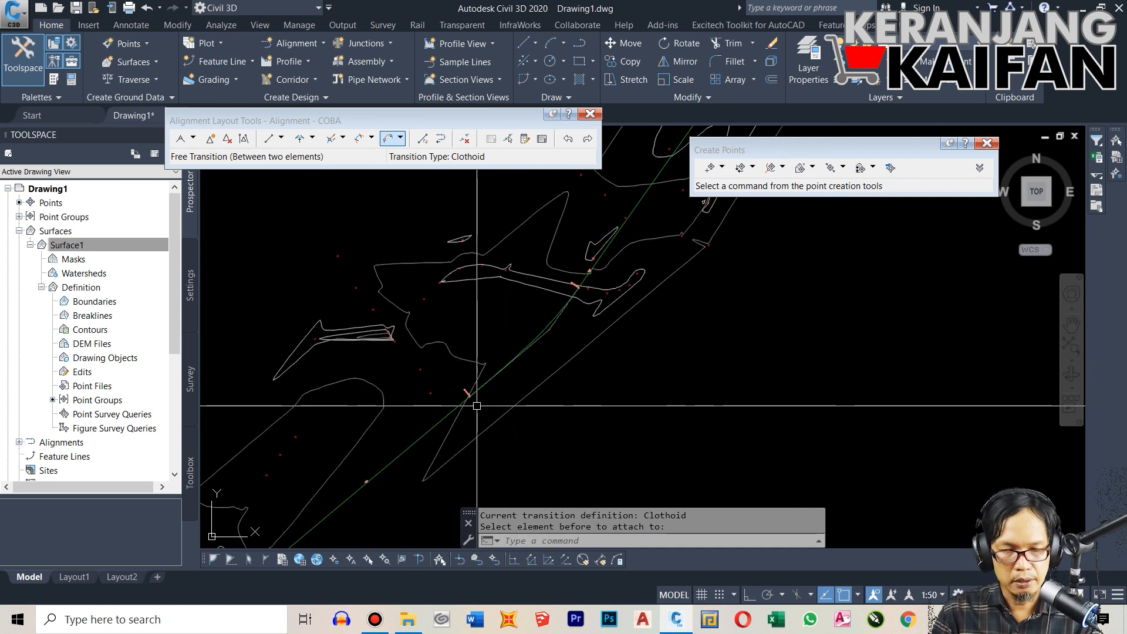
pyautogui.scroll(2, 474, 403)
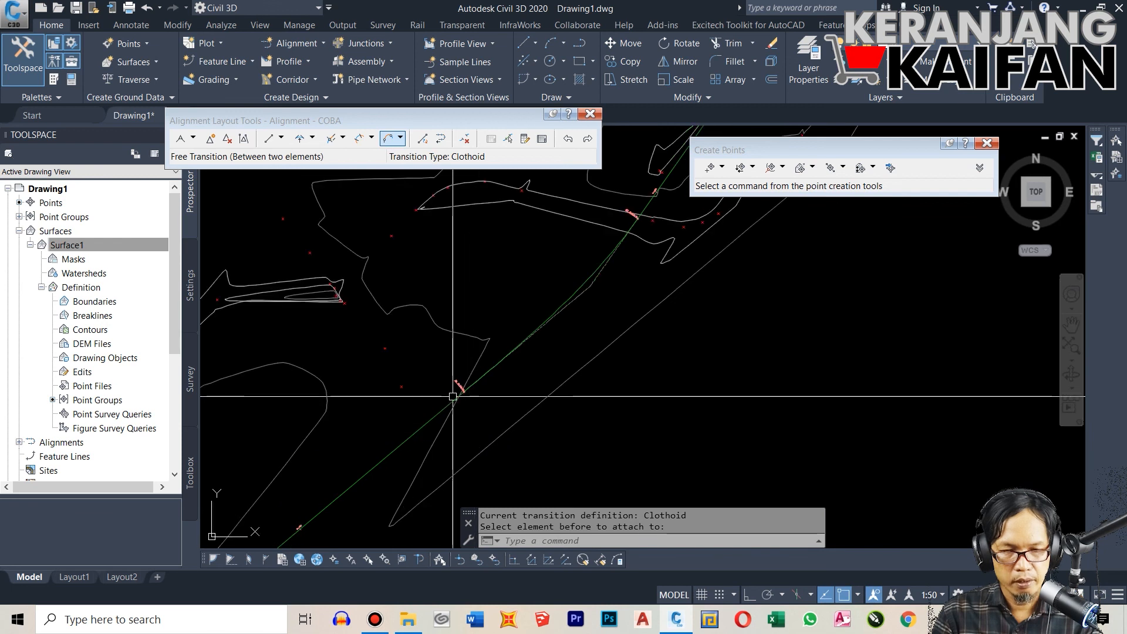
pyautogui.scroll(-2, 453, 396)
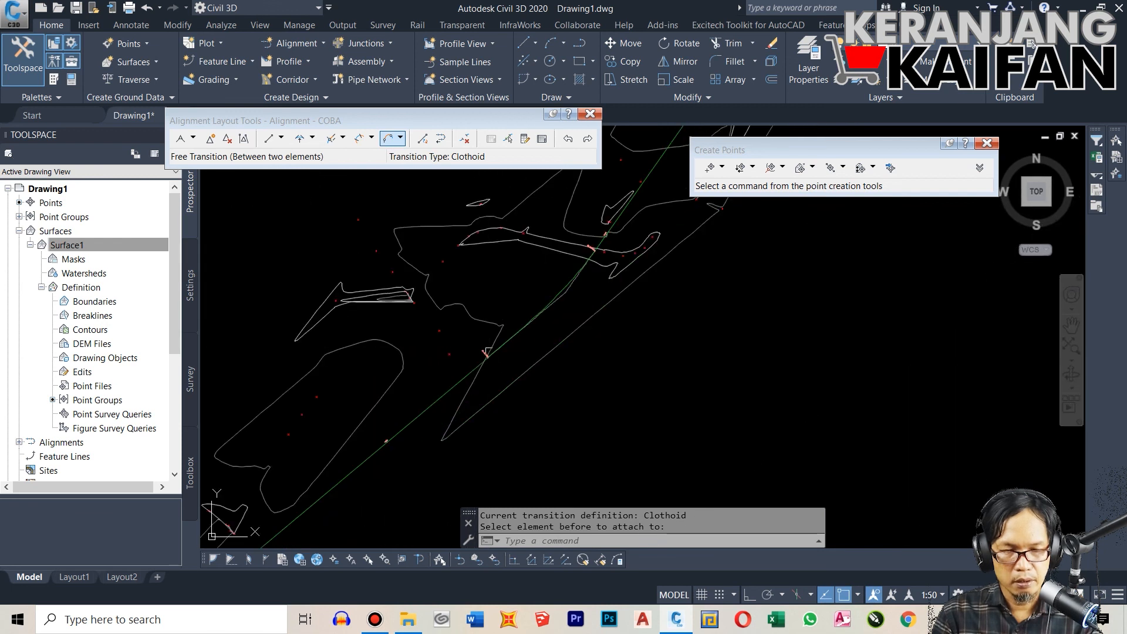
pyautogui.scroll(5, 496, 326)
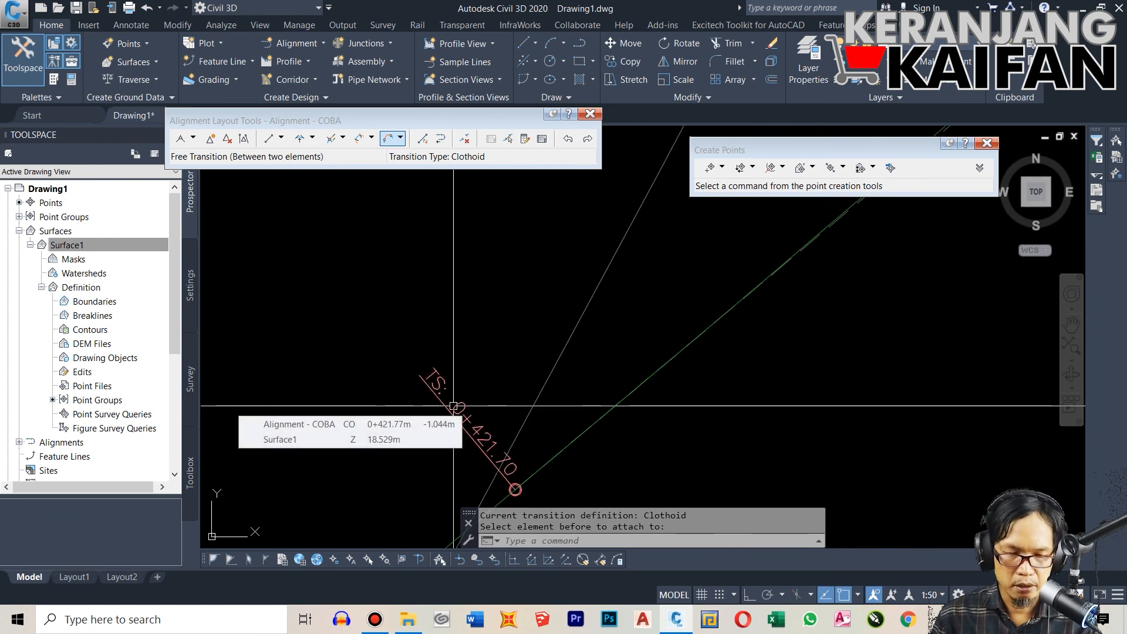
pyautogui.scroll(-3, 453, 406)
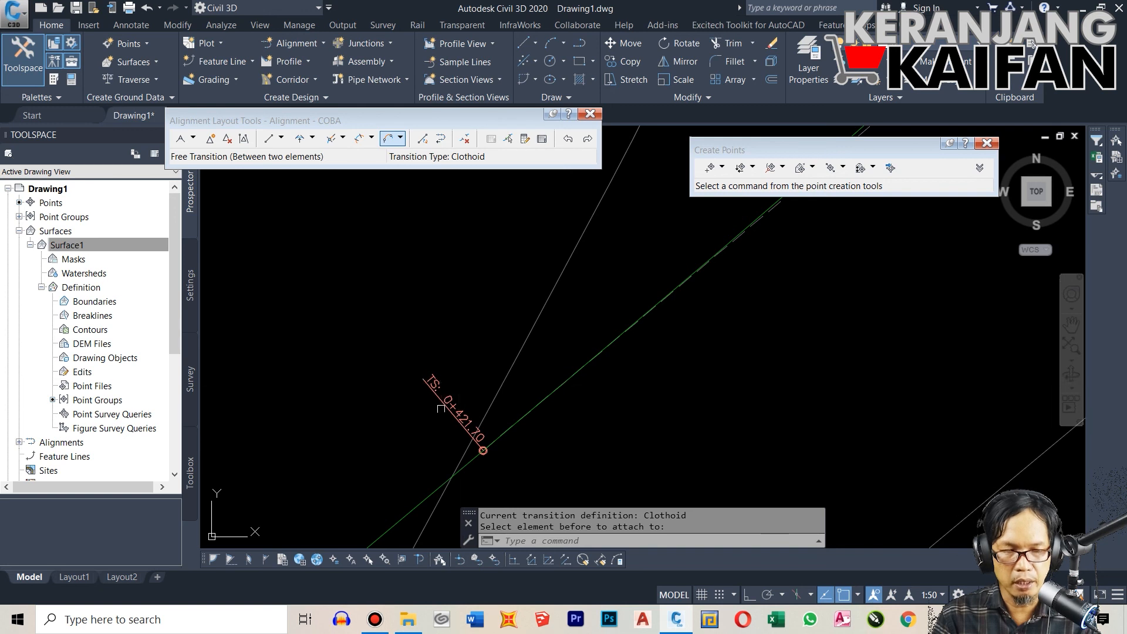
pyautogui.scroll(-4, 334, 432)
pyautogui.scroll(-3, 390, 420)
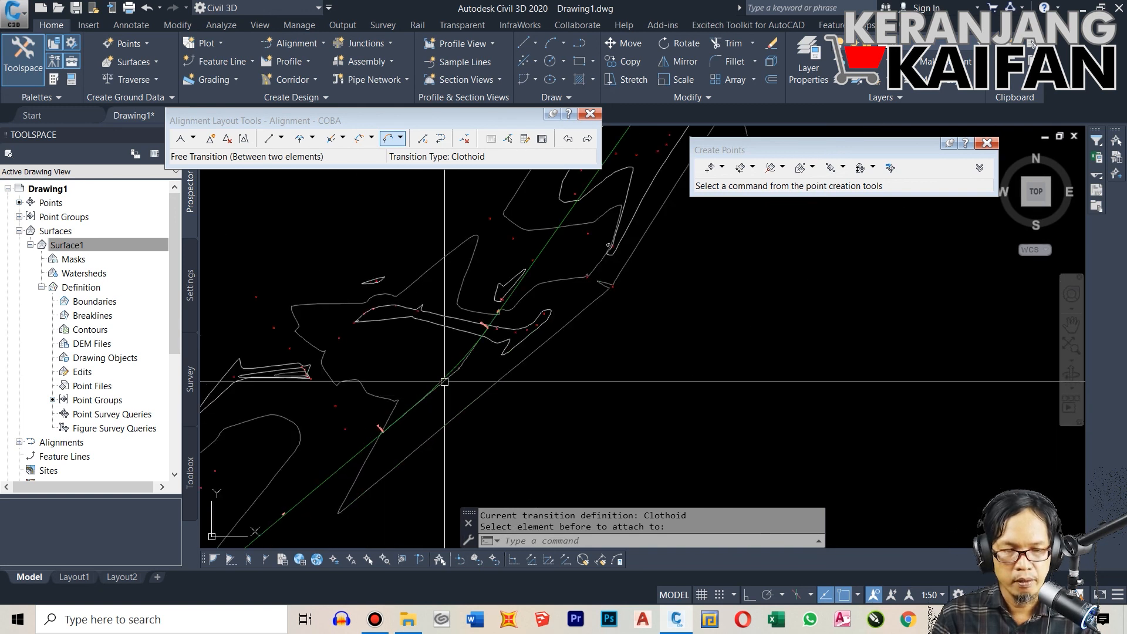
# - Examine the ST label at the end of the spiral-spiral curve, just before station 0+450
pyautogui.scroll(5, 490, 326)
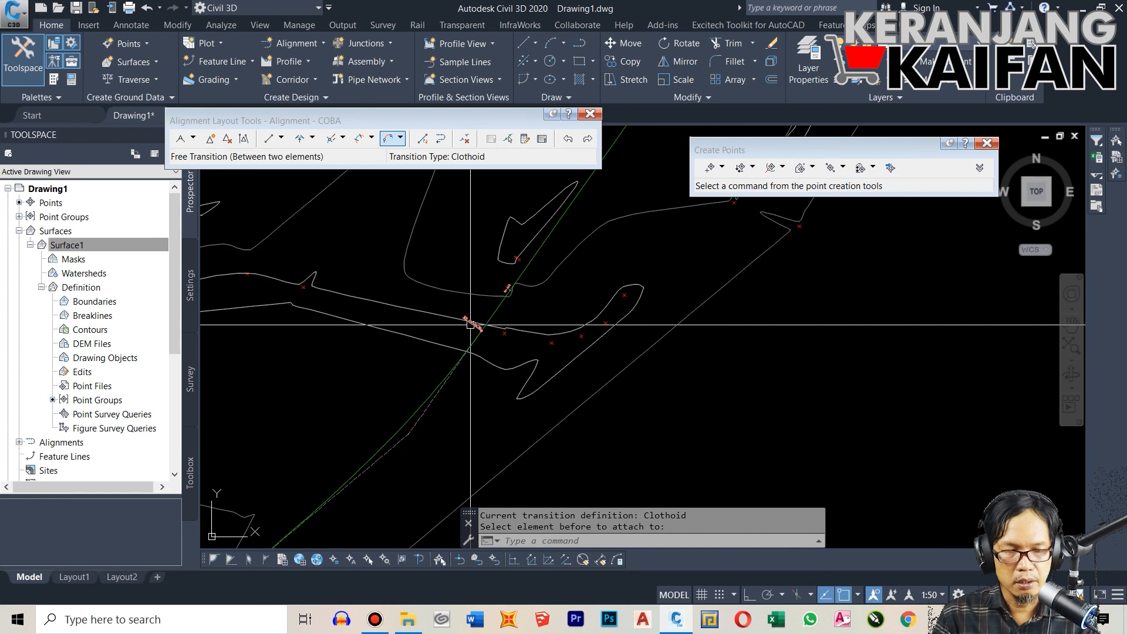
pyautogui.scroll(4, 447, 305)
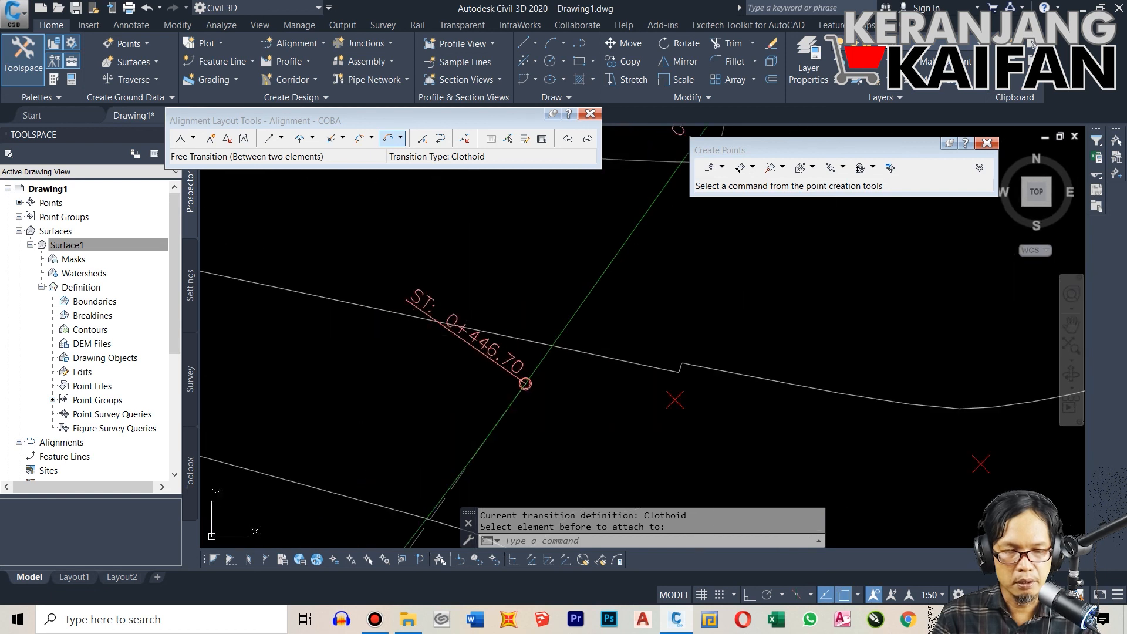
pyautogui.scroll(-2, 431, 296)
pyautogui.scroll(-4, 447, 302)
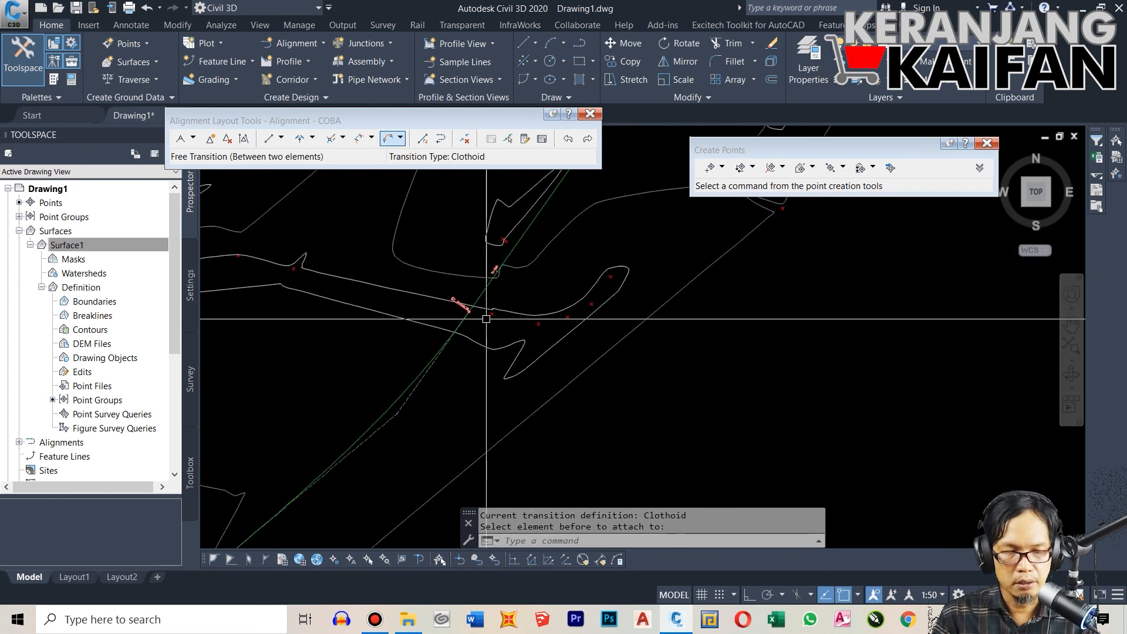
pyautogui.scroll(2, 481, 318)
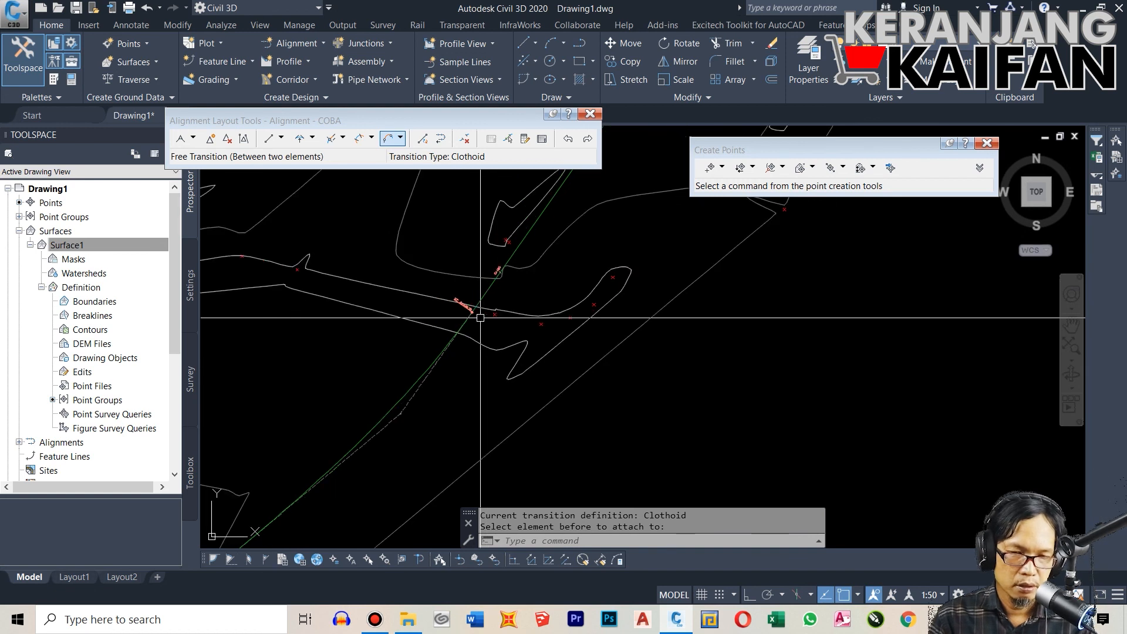
pyautogui.scroll(5, 481, 318)
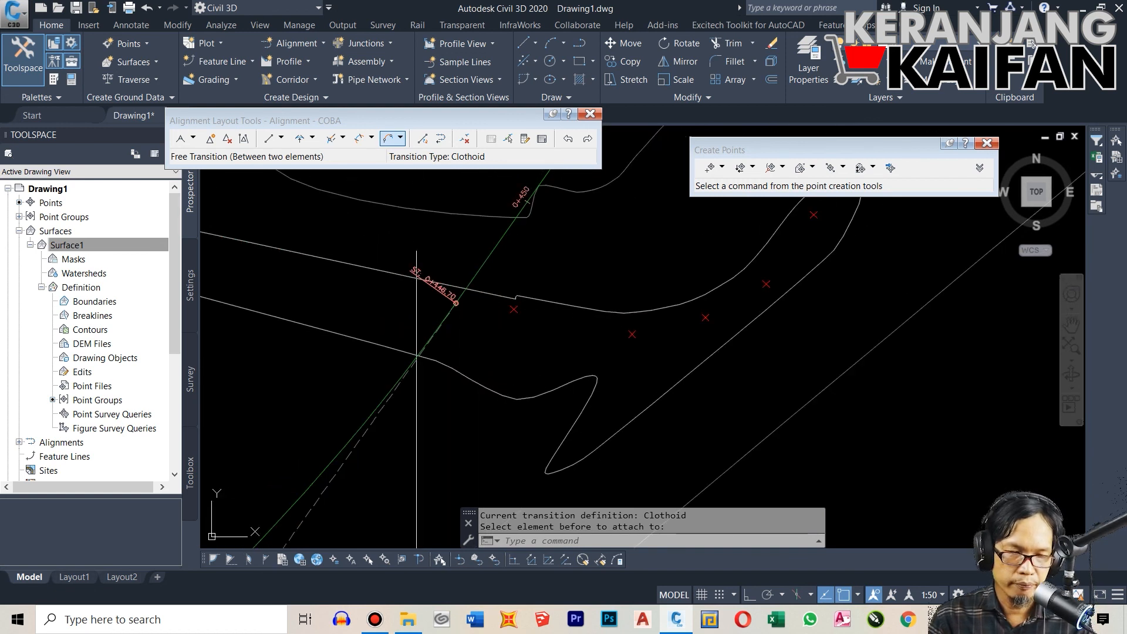
pyautogui.scroll(2, 416, 246)
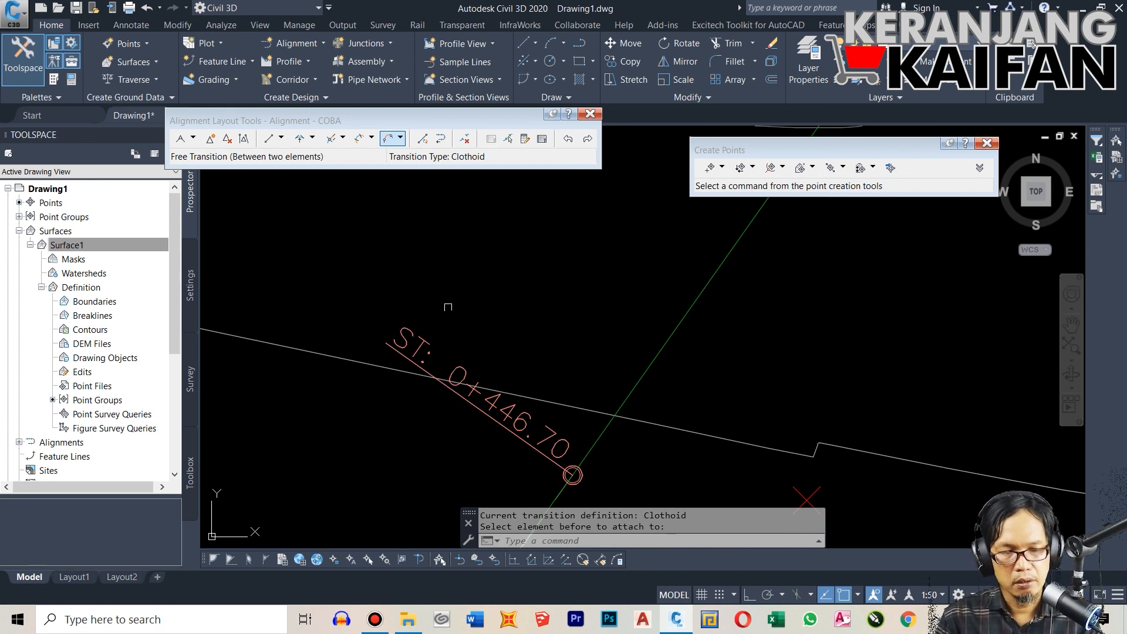
pyautogui.scroll(-2, 451, 294)
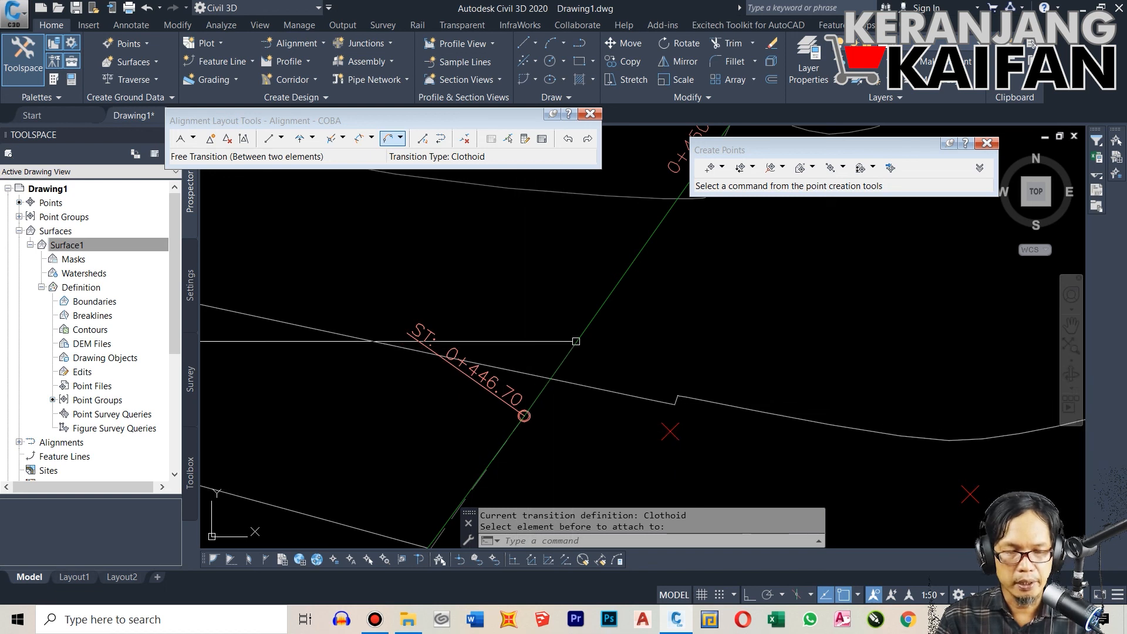
# - Follow the COBA alignment to its end, read the EP label there and review the whole route
pyautogui.scroll(-6, 510, 380)
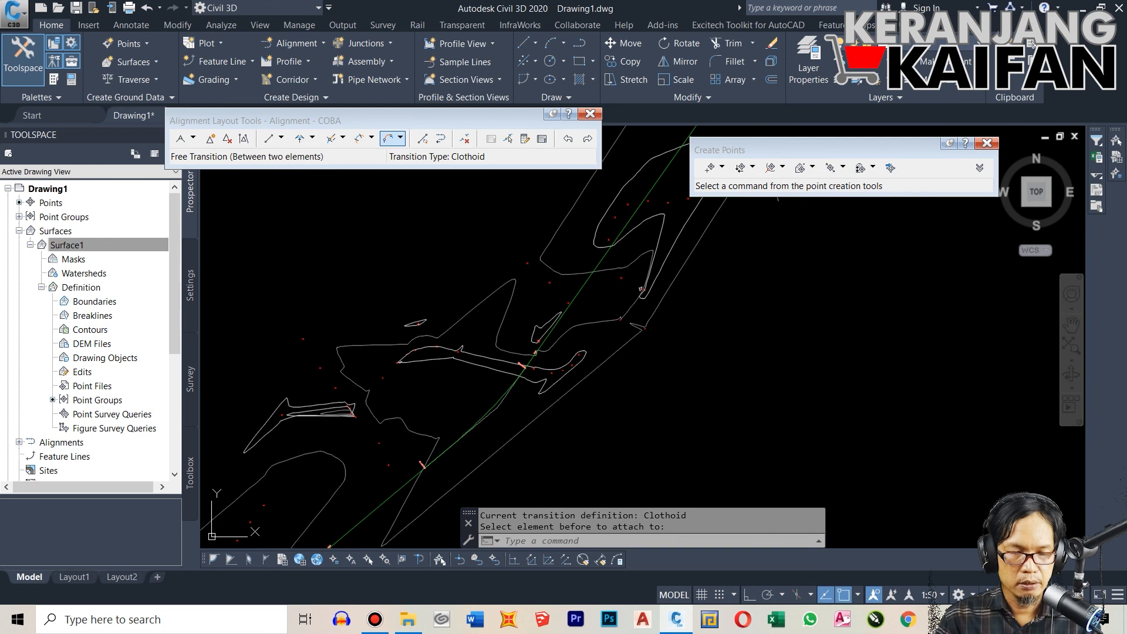
pyautogui.scroll(-2, 537, 362)
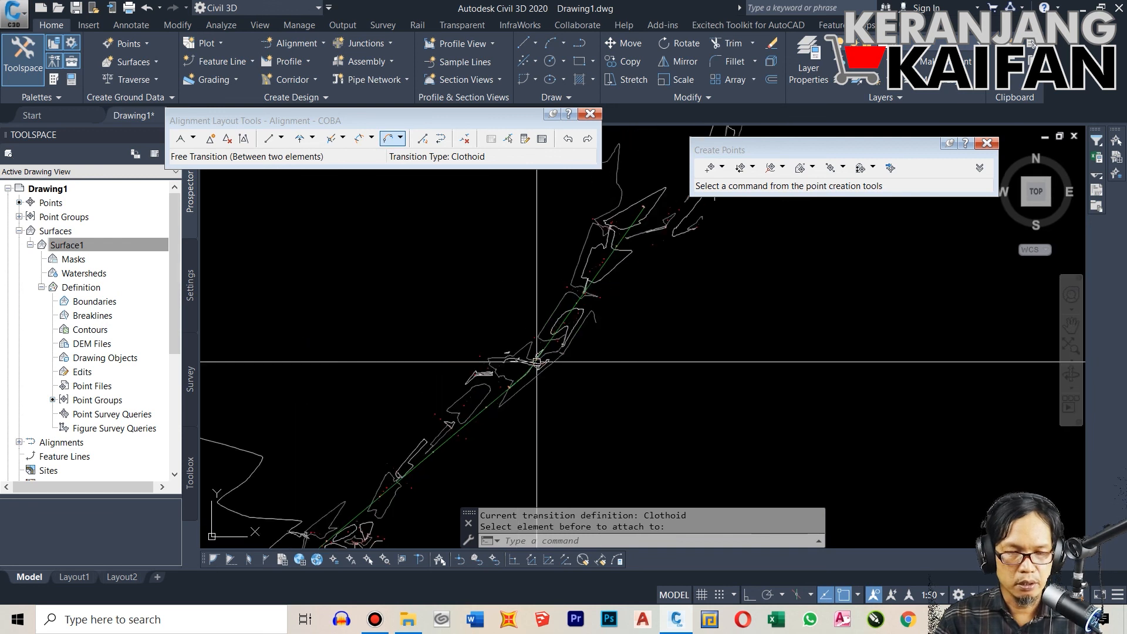
pyautogui.scroll(3, 537, 361)
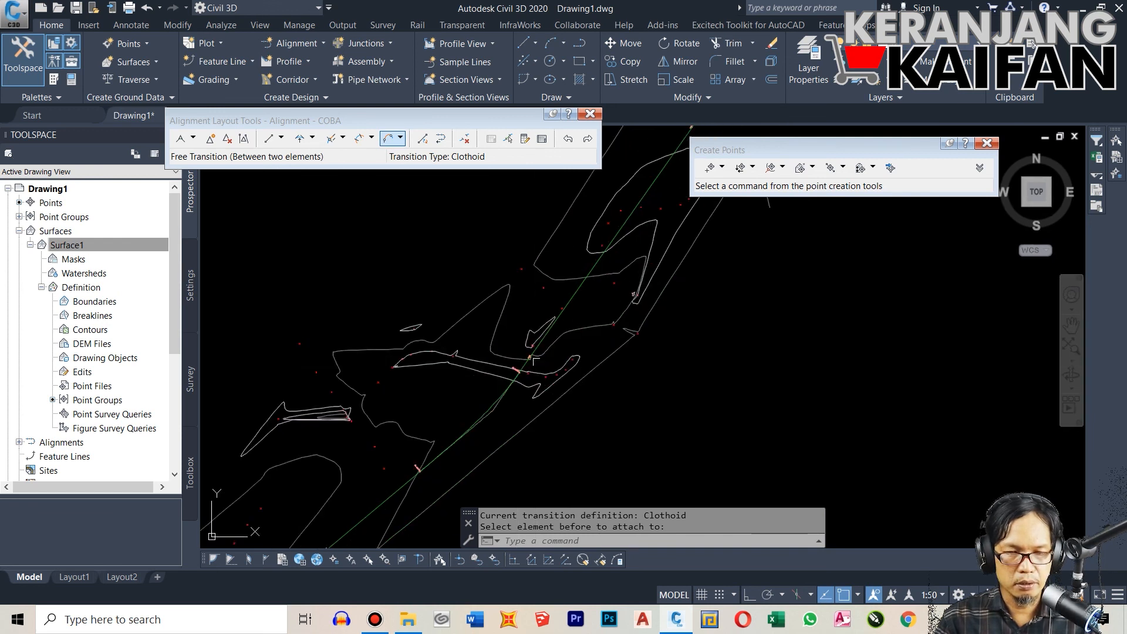
pyautogui.scroll(-3, 528, 381)
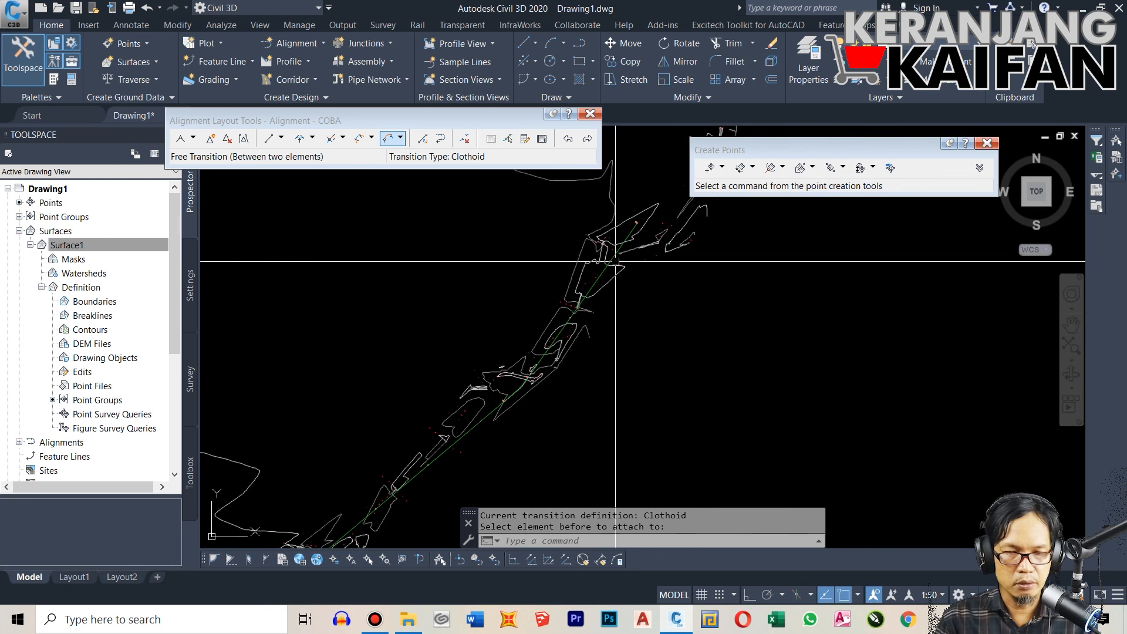
pyautogui.scroll(5, 617, 258)
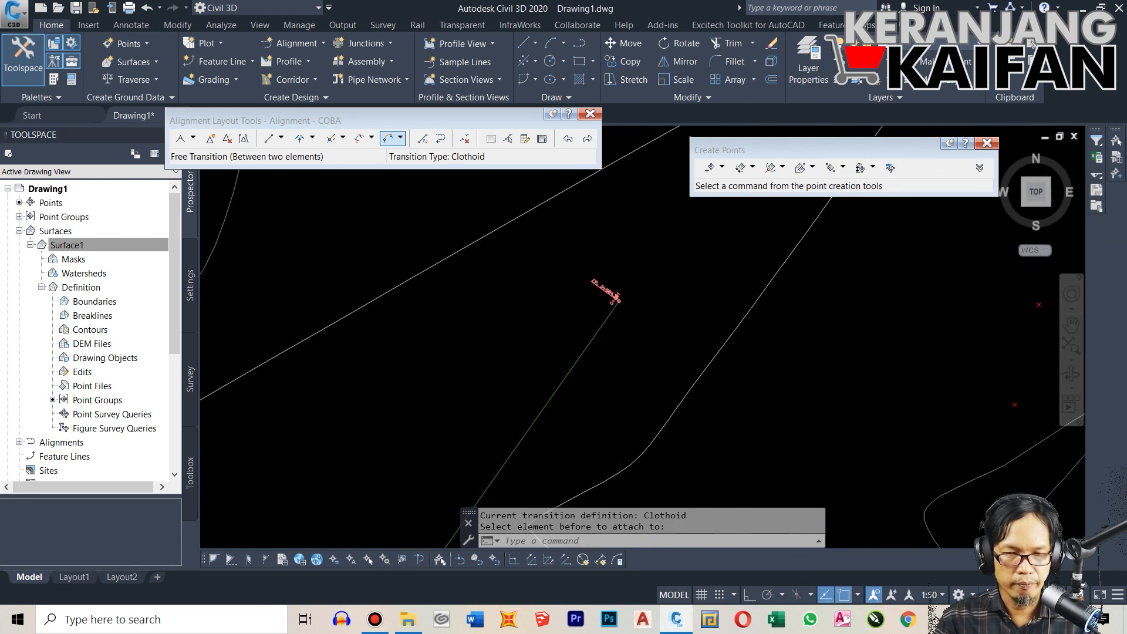
pyautogui.scroll(5, 610, 281)
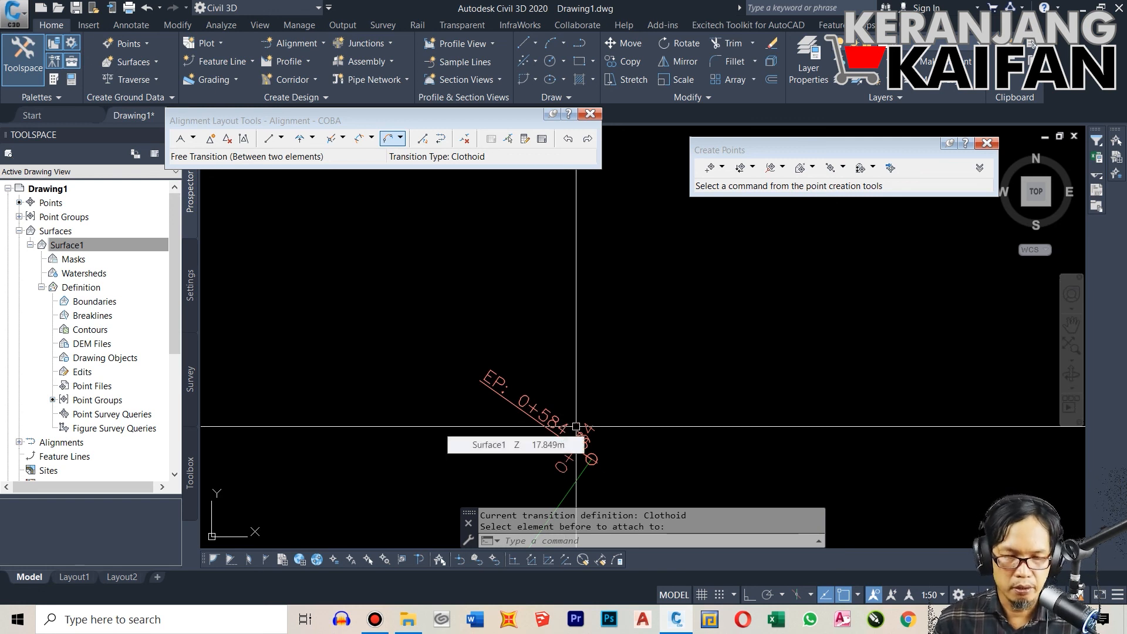
pyautogui.scroll(-5, 575, 360)
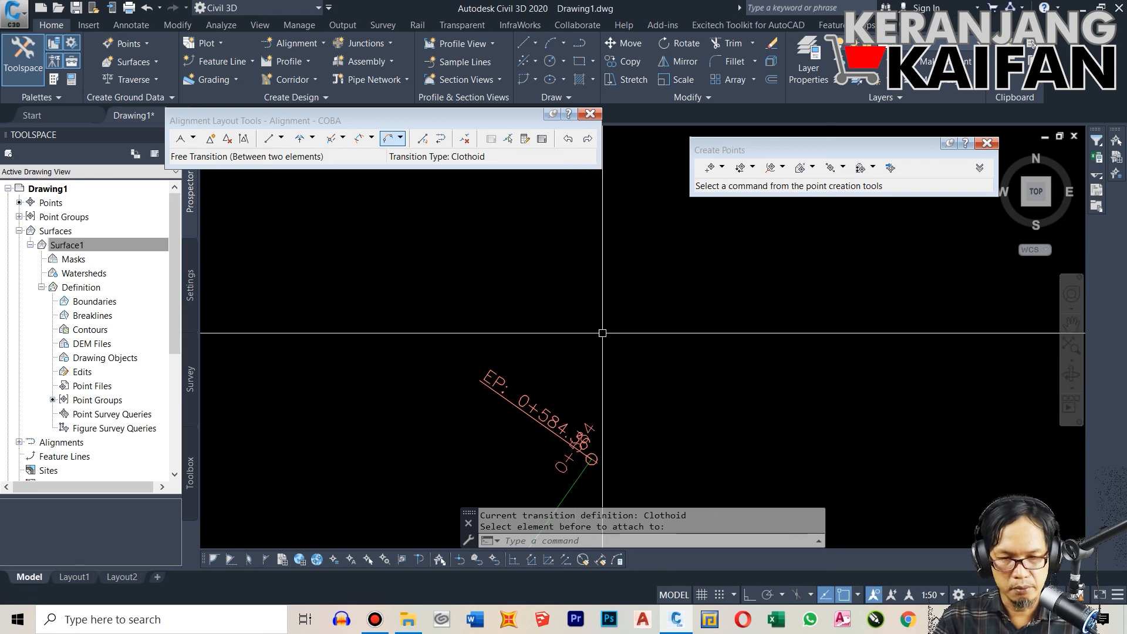
pyautogui.scroll(-4, 606, 333)
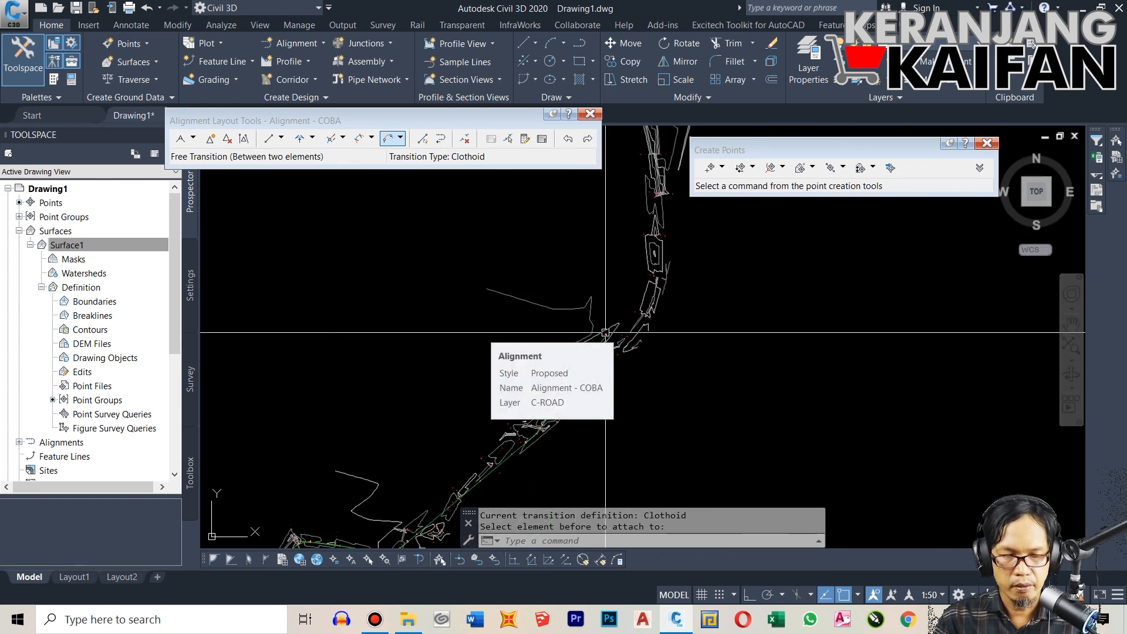
pyautogui.scroll(-2, 638, 330)
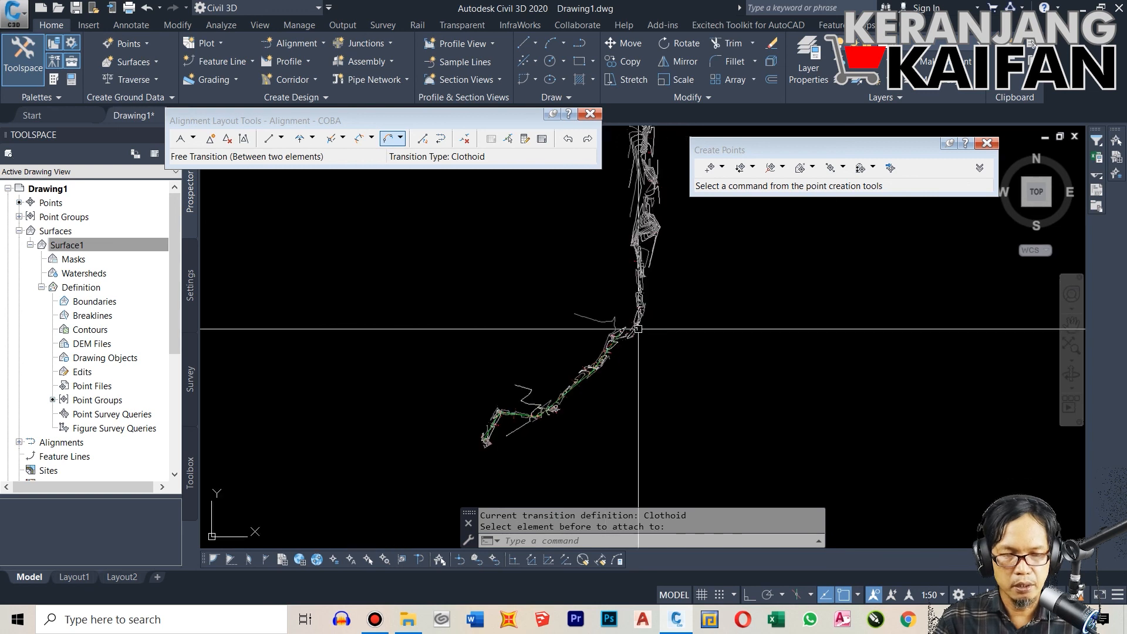